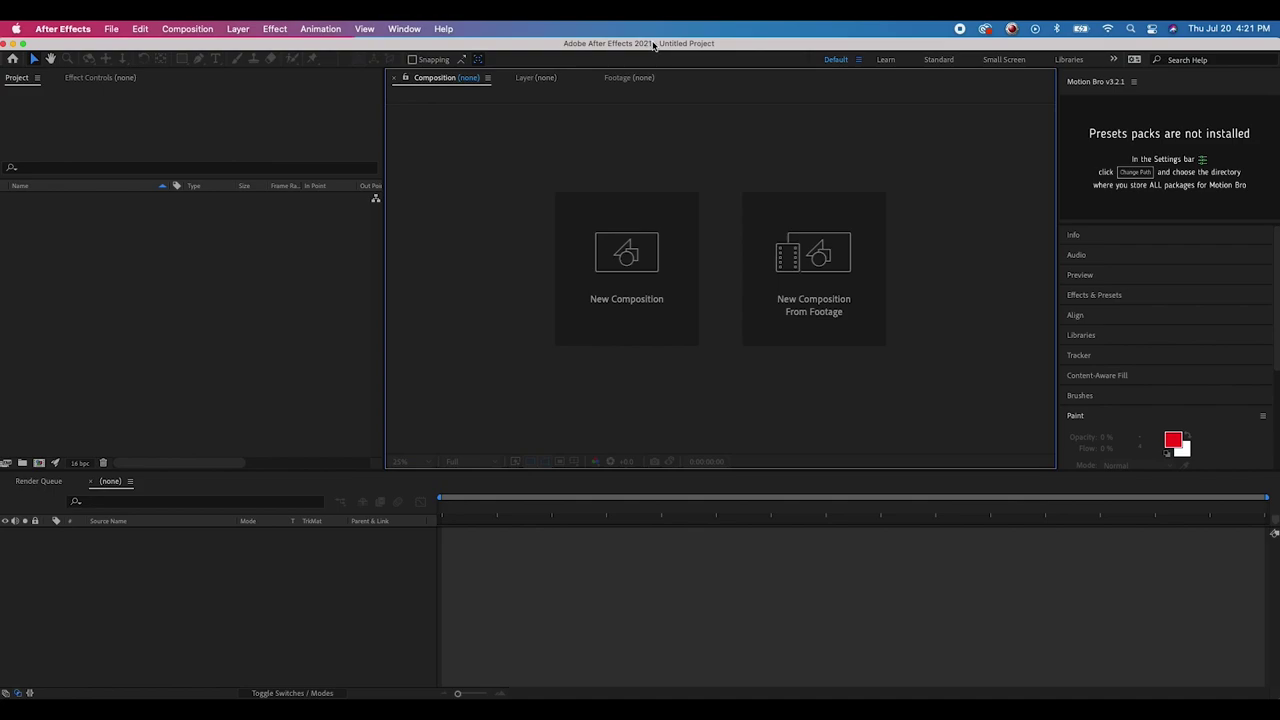
# - Switch to Finder and open the 140771 shaman drum clip from the Still shots folder in QuickTime Player
pyautogui.press('super+Tab')
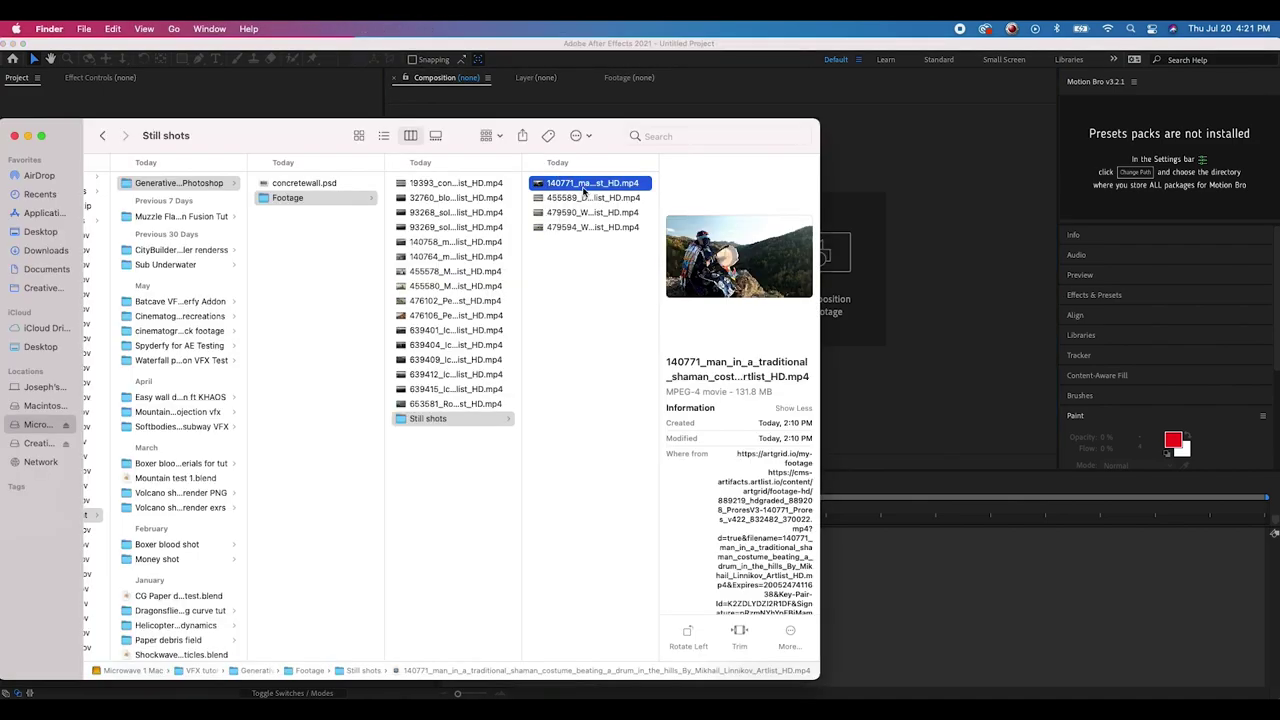
pyautogui.click(549, 198)
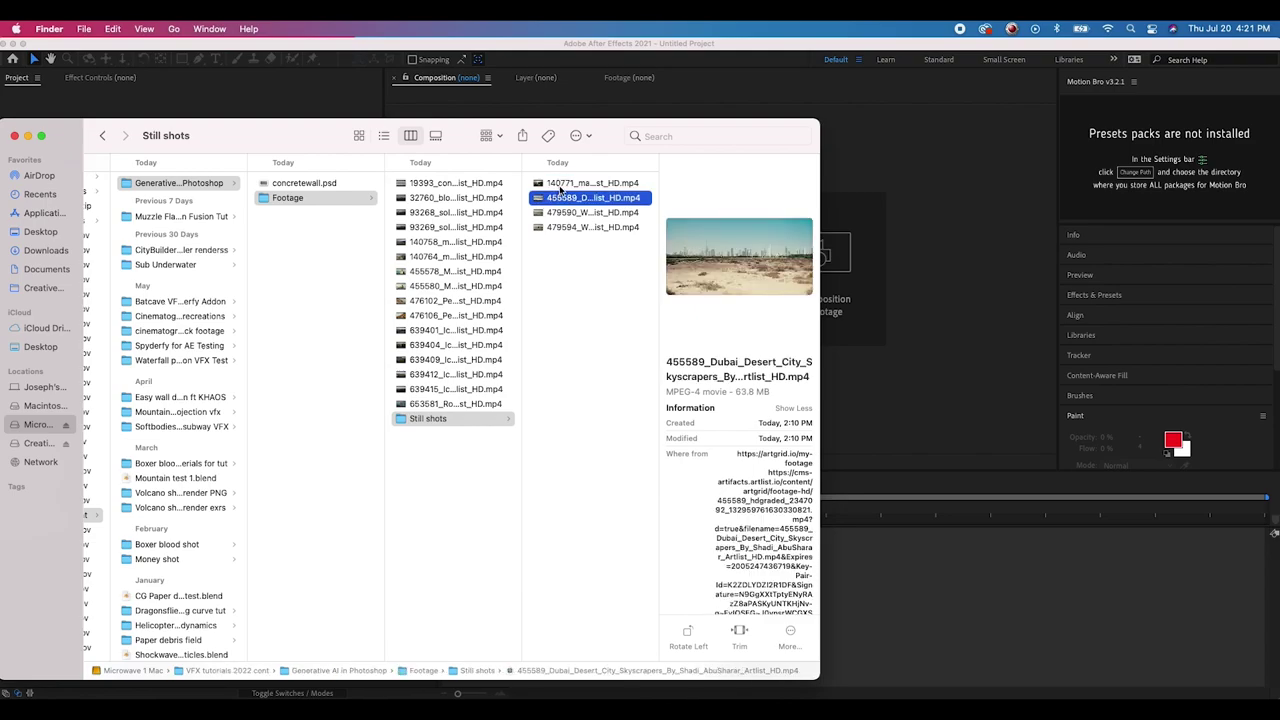
pyautogui.click(558, 185)
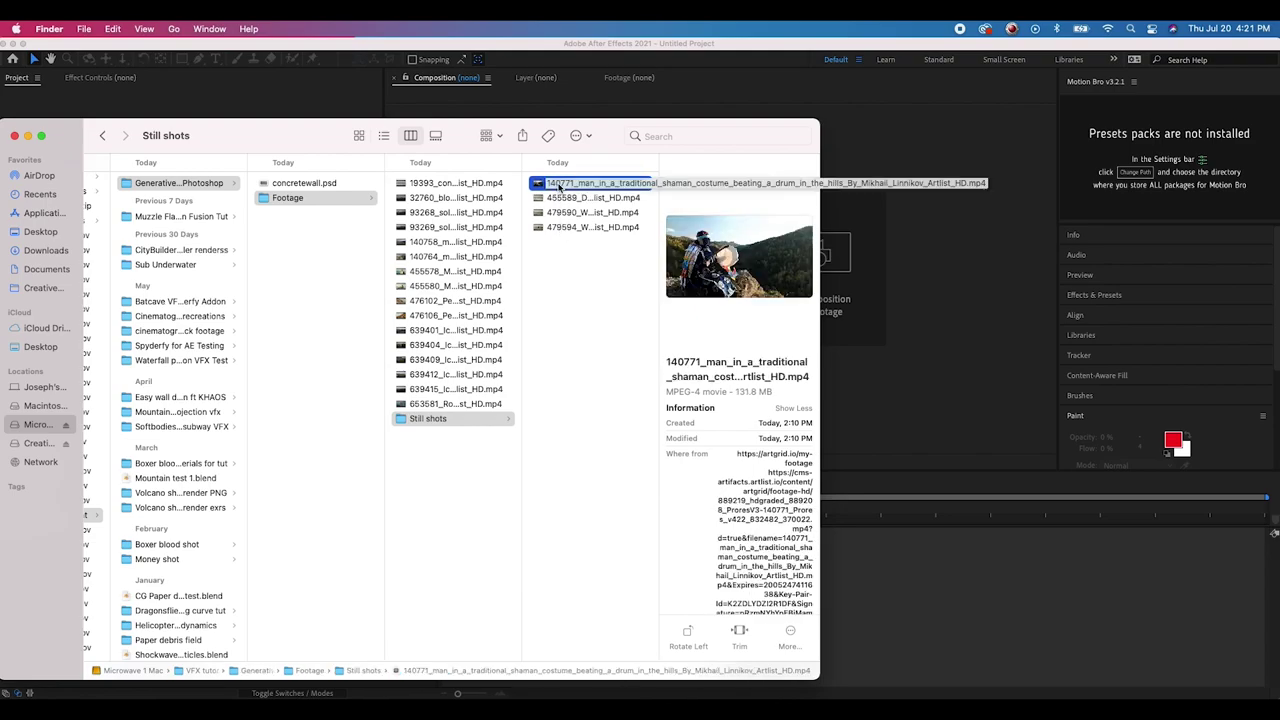
pyautogui.moveTo(703, 134); pyautogui.dragTo(730, 121)
pyautogui.doubleClick(563, 173)
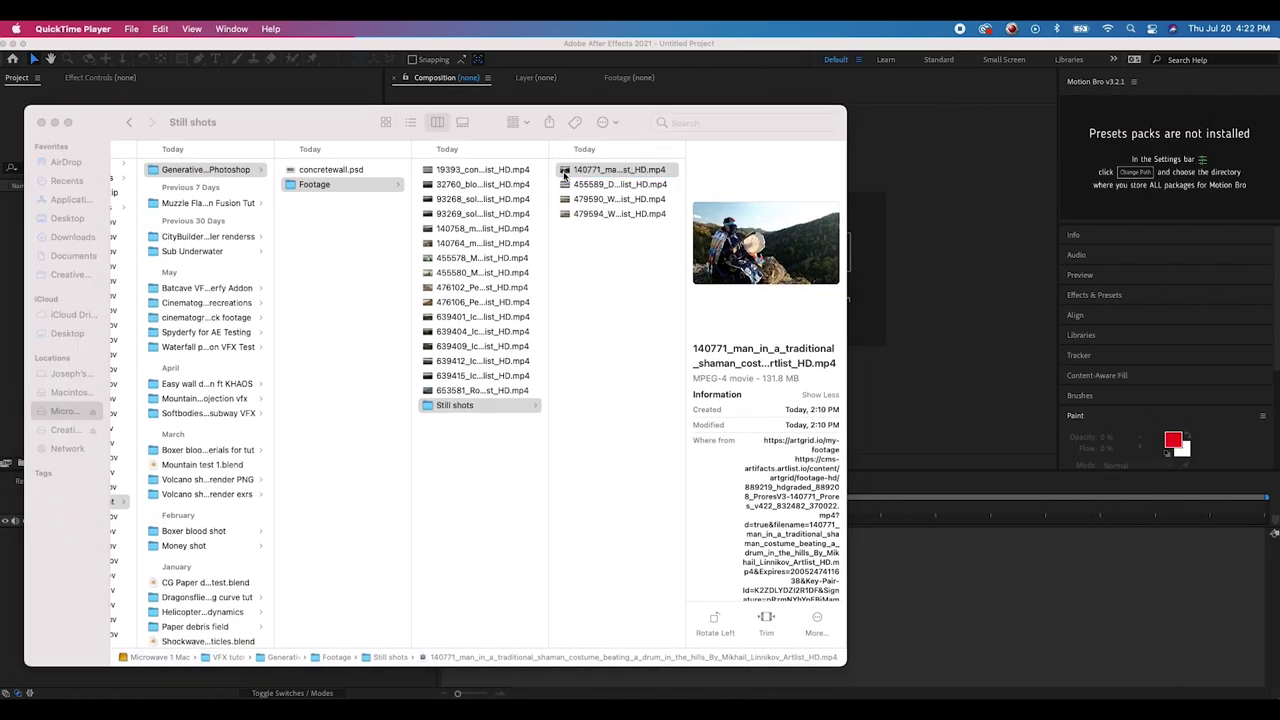
# - Play and scrub through the shaman clip to check the shot, then close the player
pyautogui.press('space')
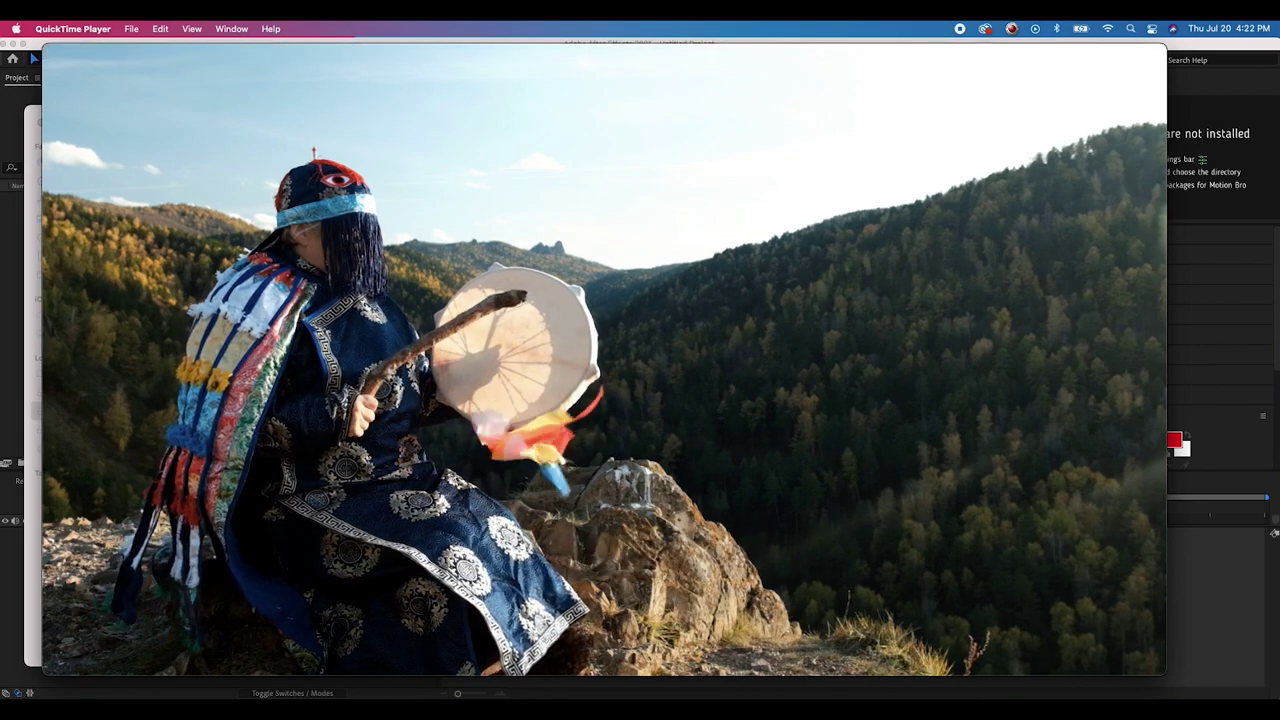
pyautogui.press('space')
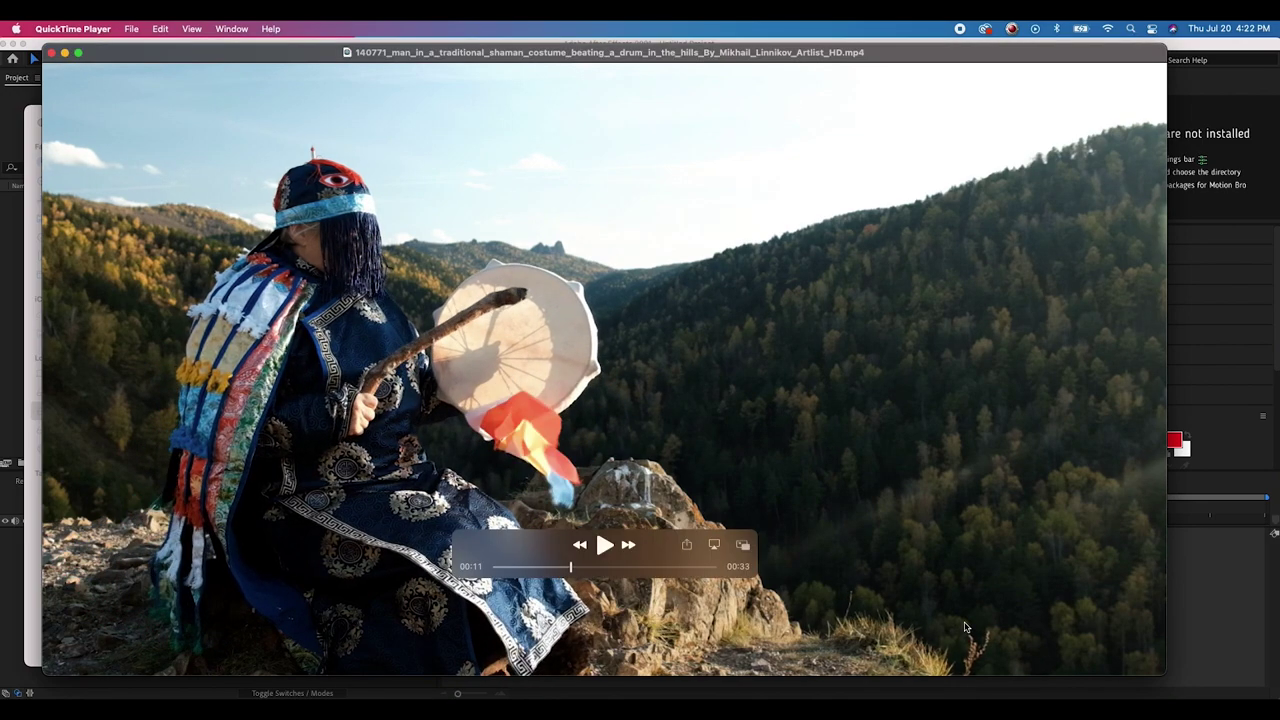
pyautogui.moveTo(695, 535); pyautogui.dragTo(695, 578)
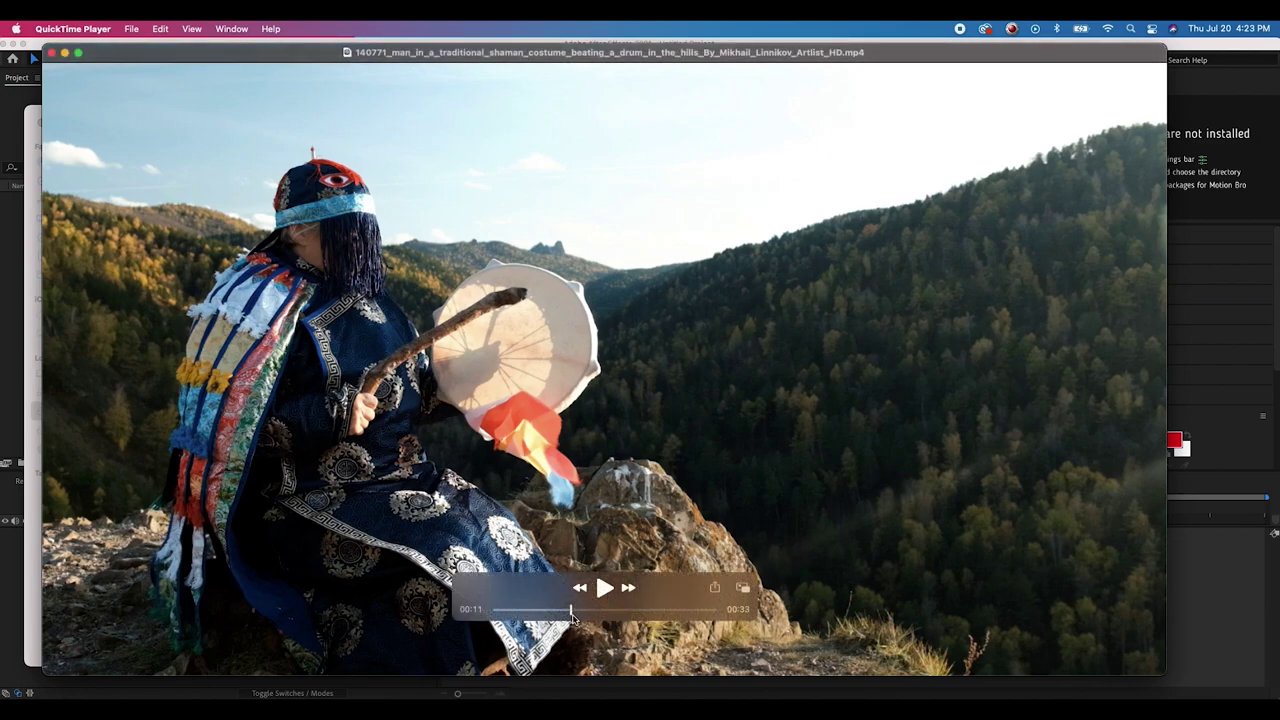
pyautogui.moveTo(504, 613); pyautogui.dragTo(625, 609)
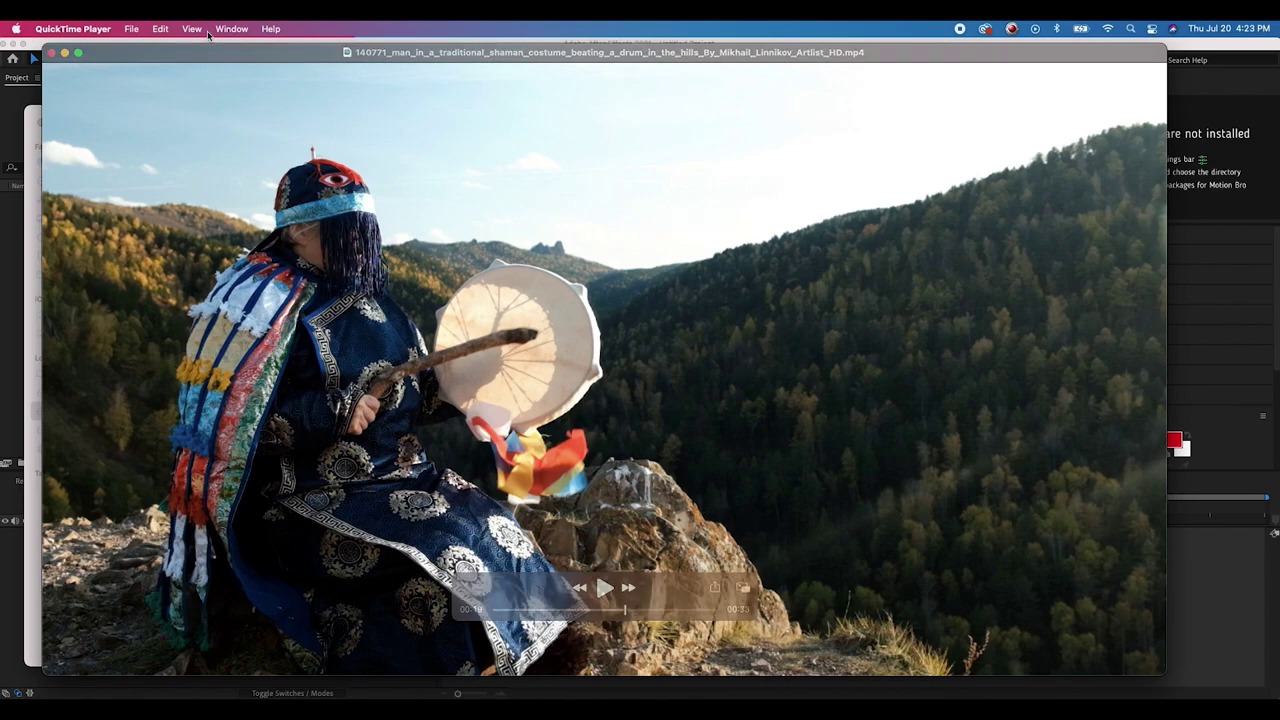
pyautogui.click(52, 55)
# - Import the 140771 shaman clip into the After Effects project and create a composition from it
pyautogui.moveTo(437, 125); pyautogui.dragTo(895, 135)
pyautogui.moveTo(1155, 182); pyautogui.dragTo(237, 243)
pyautogui.moveTo(25, 198); pyautogui.dragTo(38, 466)
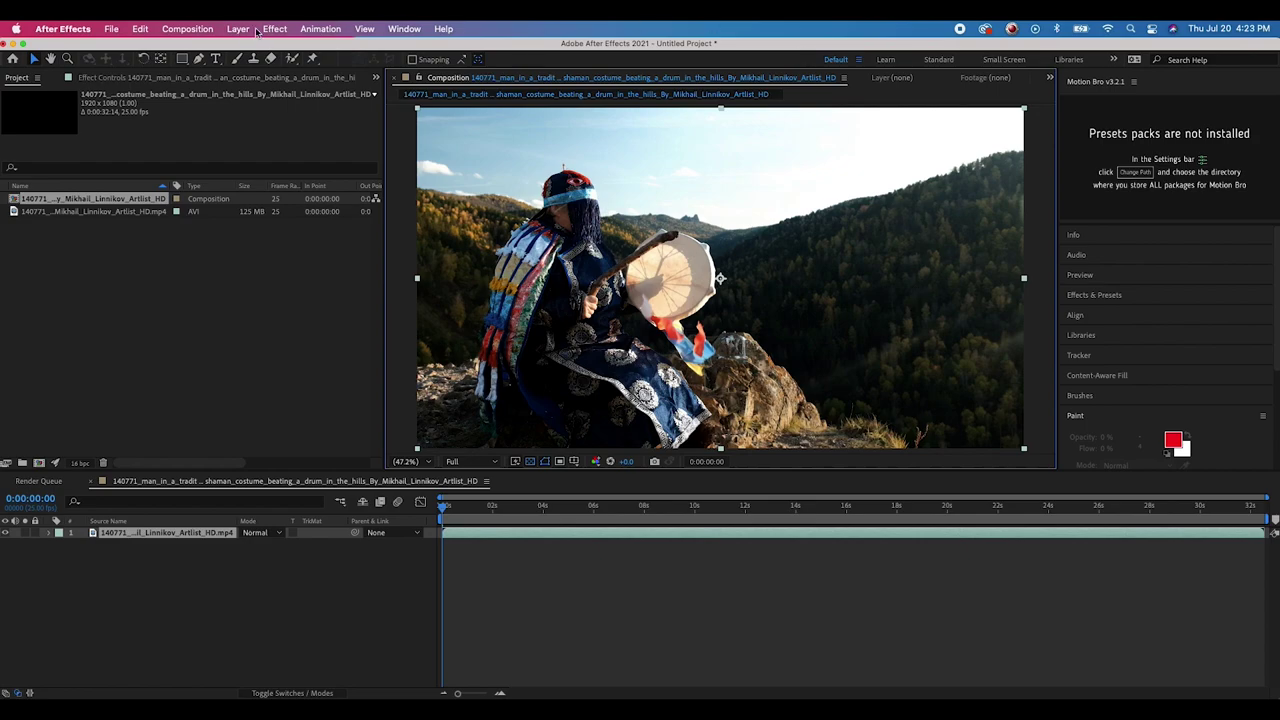
# - Output the composition's first frame as the Photoshop file Shaman man still.psd in the Generative AI in Photoshop folder and render it
pyautogui.click(182, 30)
pyautogui.moveTo(222, 202)
pyautogui.click(423, 204)
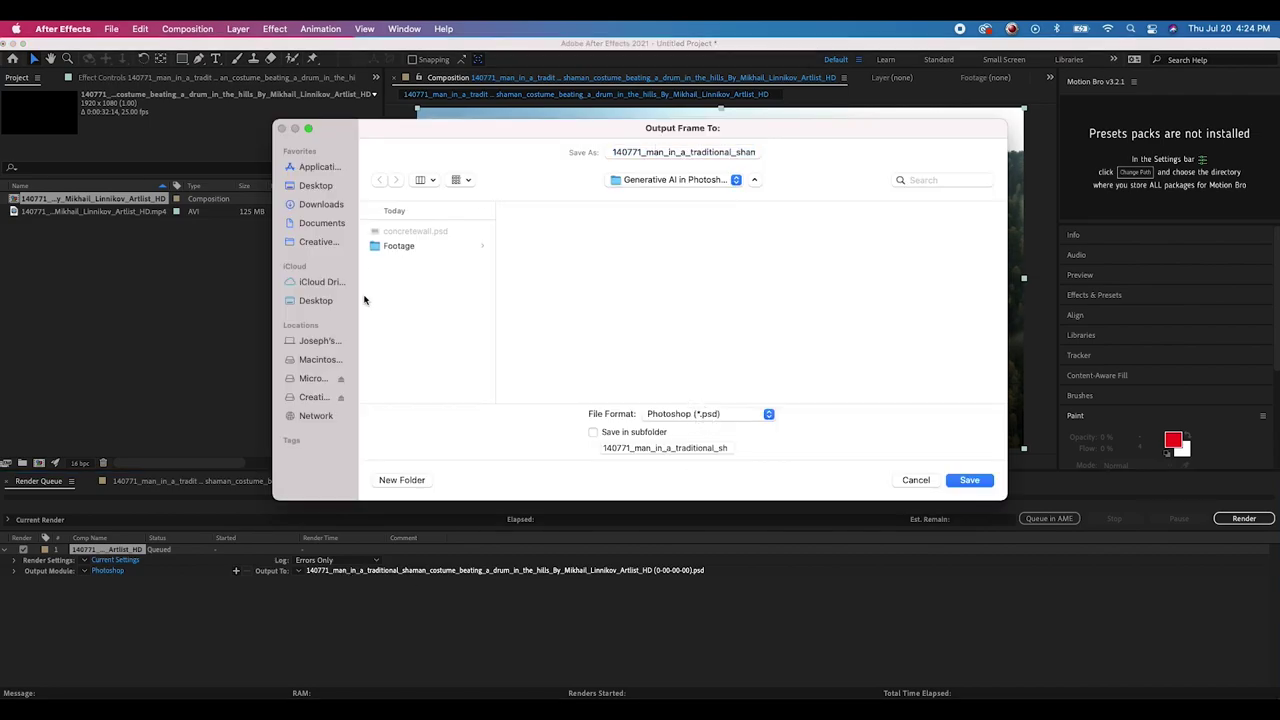
pyautogui.click(680, 180)
pyautogui.click(663, 178)
pyautogui.click(686, 151)
pyautogui.write('Shaman man stil')
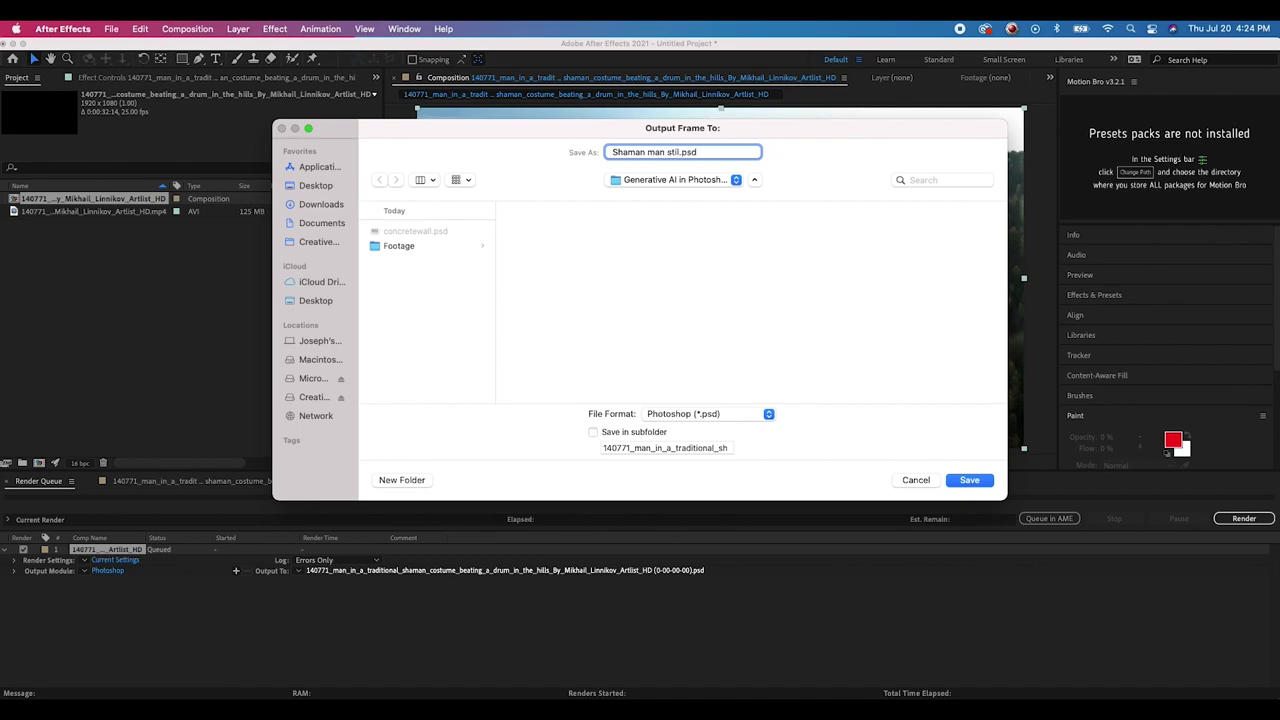
pyautogui.write('l')
pyautogui.click(969, 481)
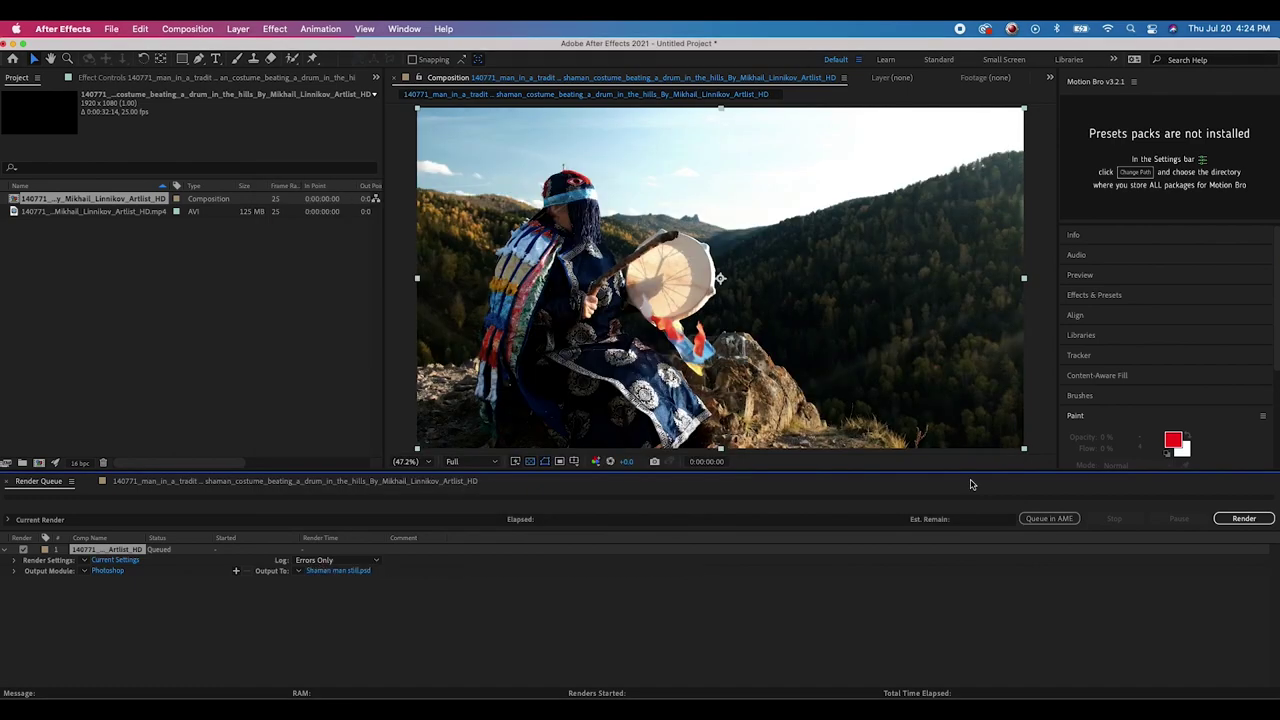
pyautogui.click(1244, 519)
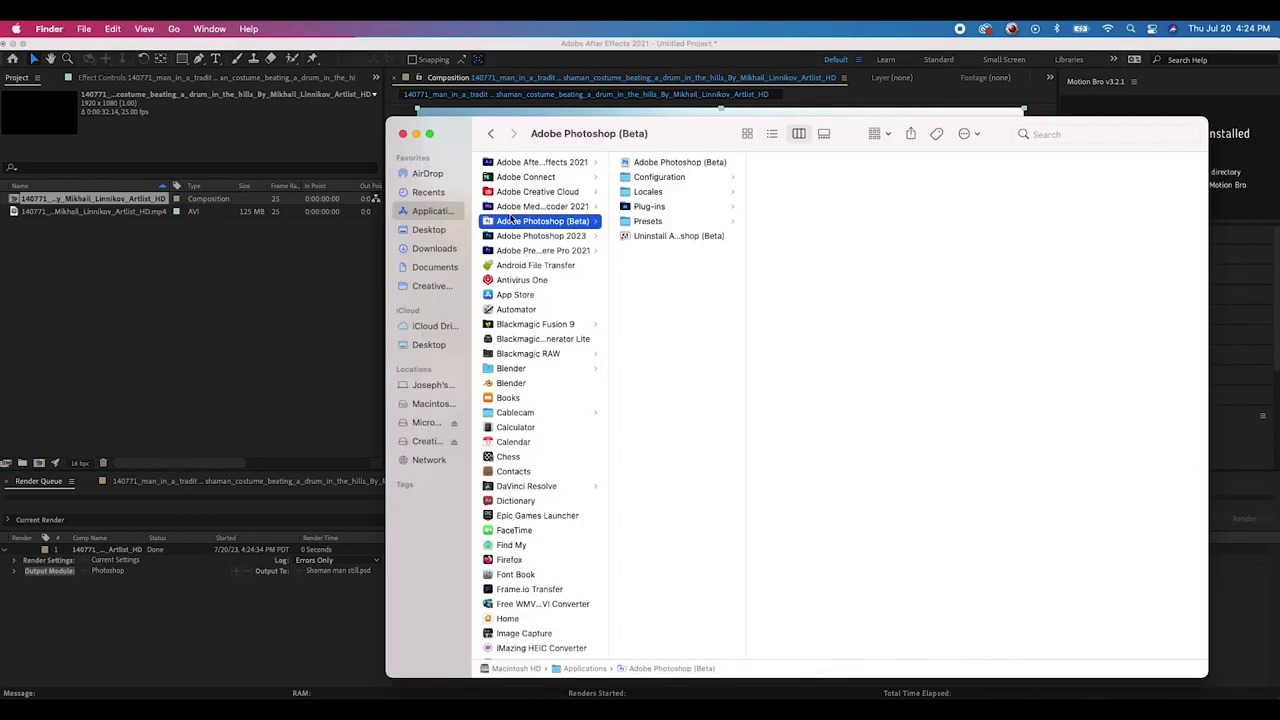
# - Launch Adobe Photoshop (Beta) and open Shaman man still.psd
pyautogui.click(660, 162)
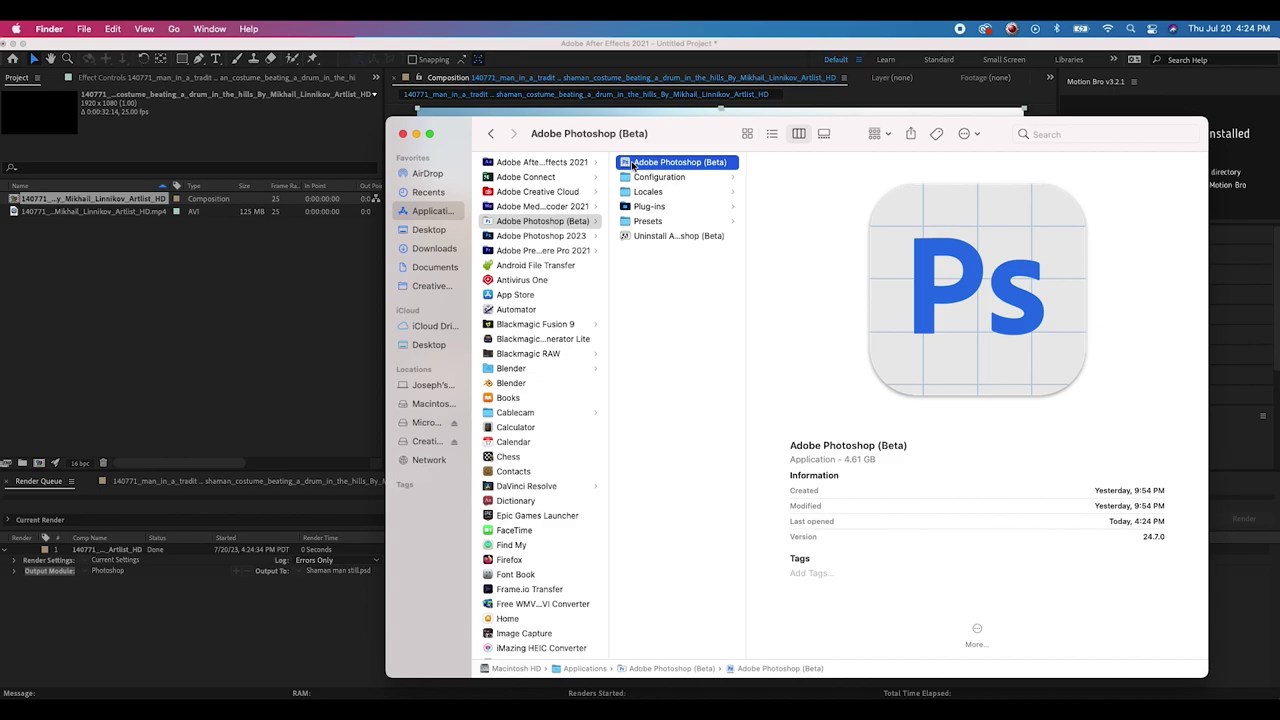
pyautogui.doubleClick(632, 163)
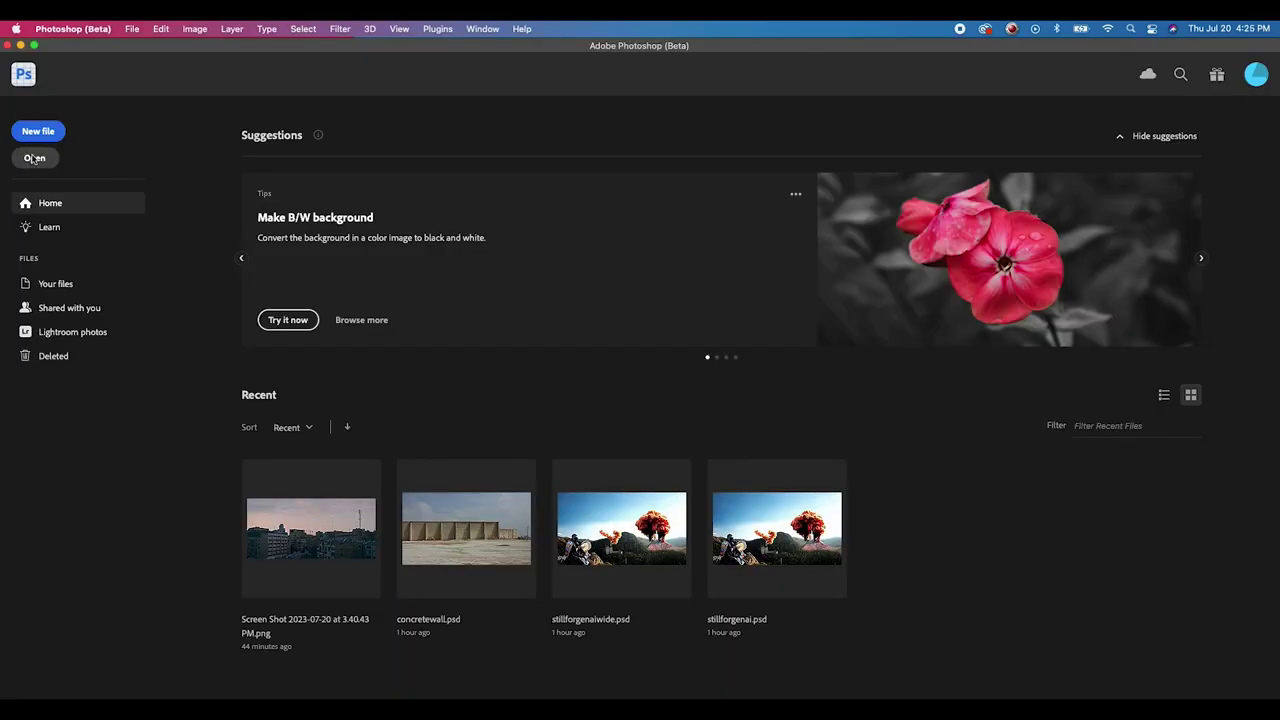
pyautogui.press('super+o')
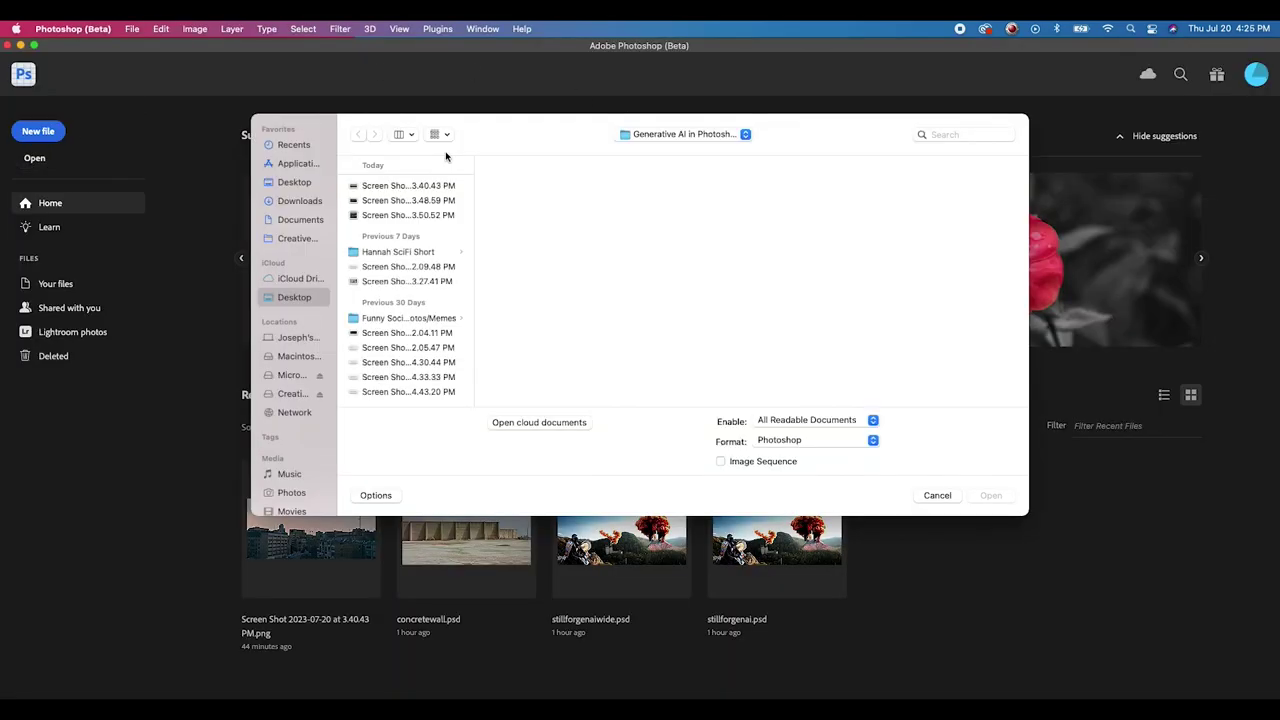
pyautogui.click(992, 494)
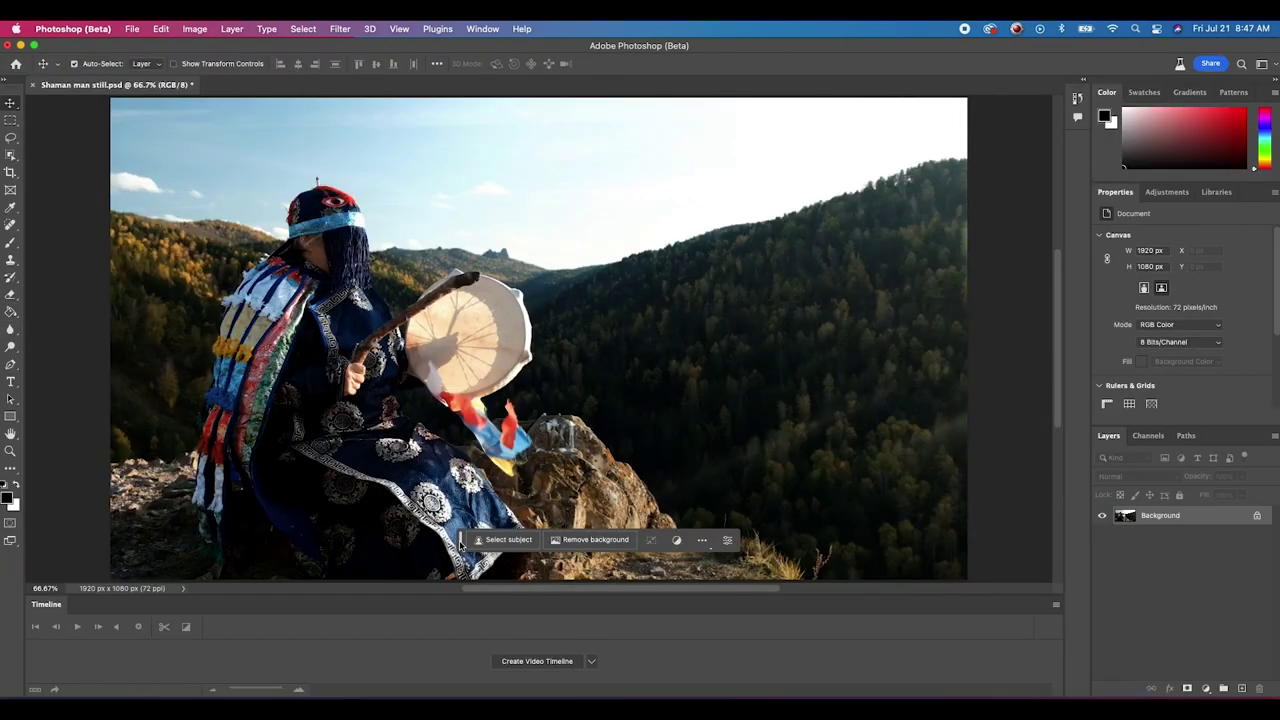
# - Lasso a rounded area on the dark forested hillside beyond the rock
pyautogui.moveTo(461, 543)
pyautogui.mouseDown()
pyautogui.moveTo(508, 538)
pyautogui.moveTo(492, 516)
pyautogui.moveTo(465, 535)
pyautogui.mouseUp()
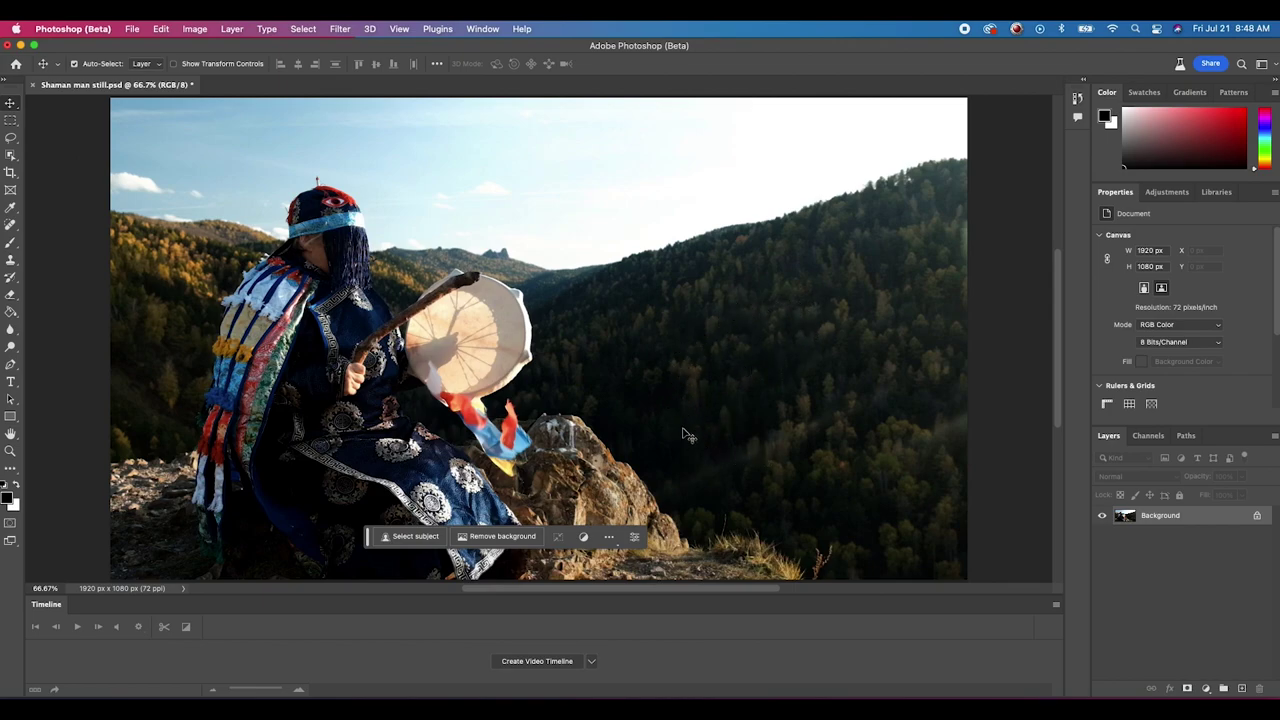
pyautogui.click(11, 139)
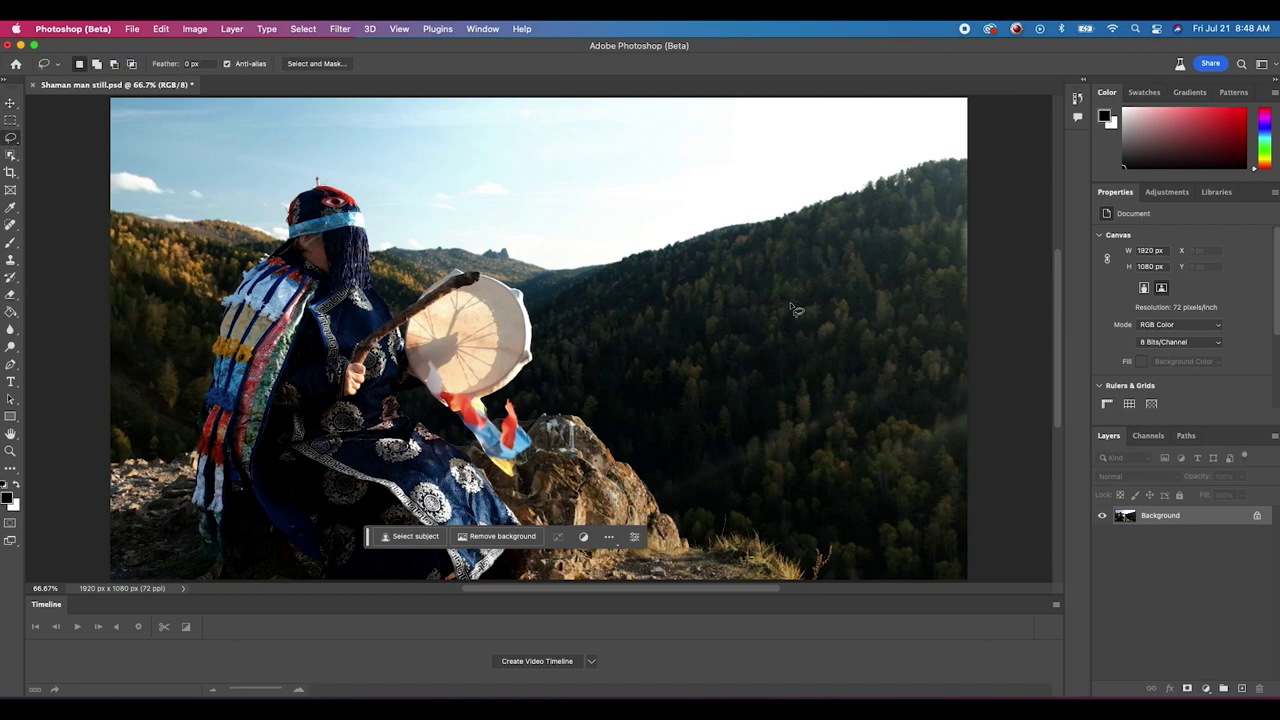
pyautogui.moveTo(802, 303)
pyautogui.mouseDown()
pyautogui.moveTo(701, 326)
pyautogui.moveTo(679, 442)
pyautogui.moveTo(699, 462)
pyautogui.moveTo(767, 469)
pyautogui.moveTo(807, 458)
pyautogui.moveTo(829, 432)
pyautogui.moveTo(850, 308)
pyautogui.moveTo(785, 296)
pyautogui.mouseUp()
# - Run Generative Fill on the hillside selection with the prompt "Medieval Castle"
pyautogui.click(660, 489)
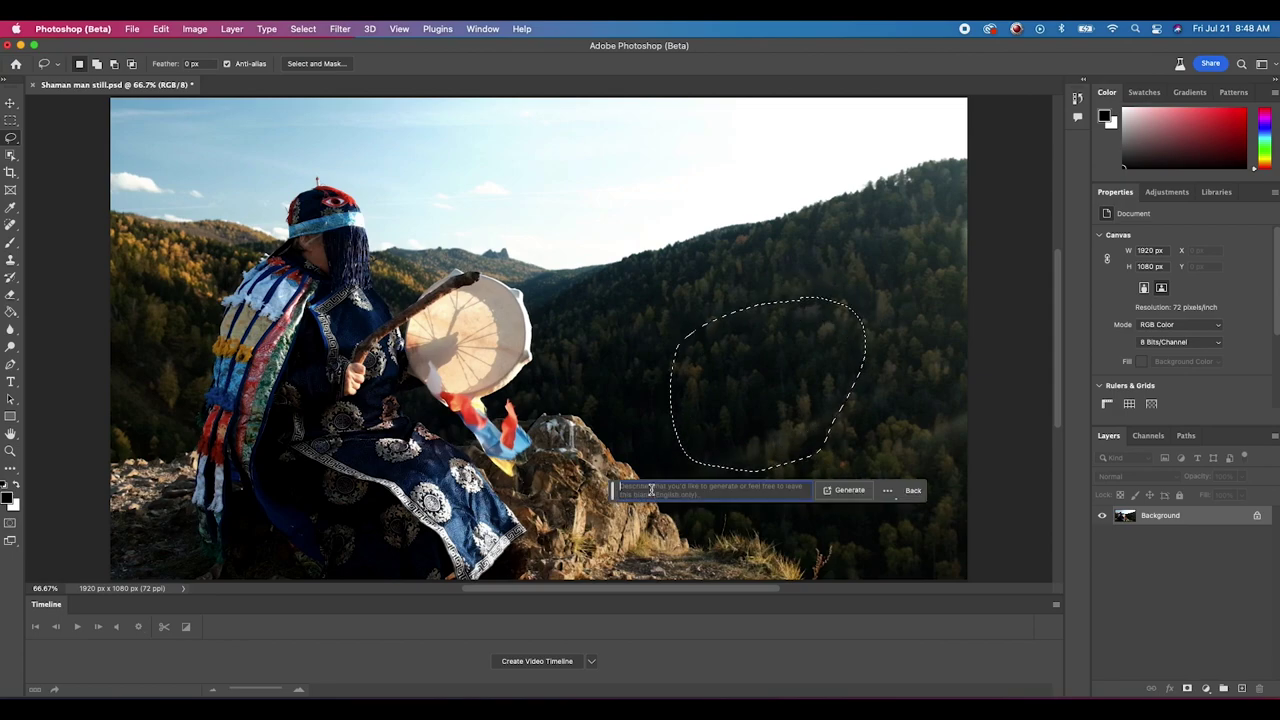
pyautogui.write('Me')
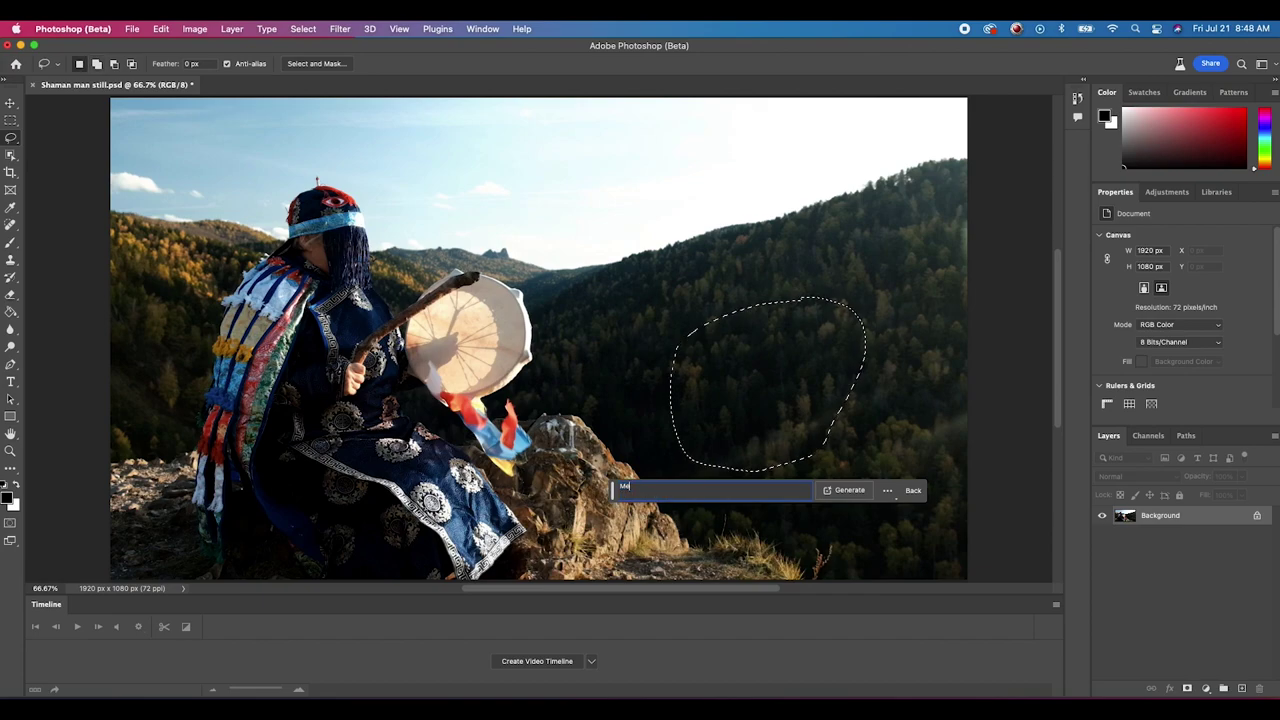
pyautogui.write('dieval Castle')
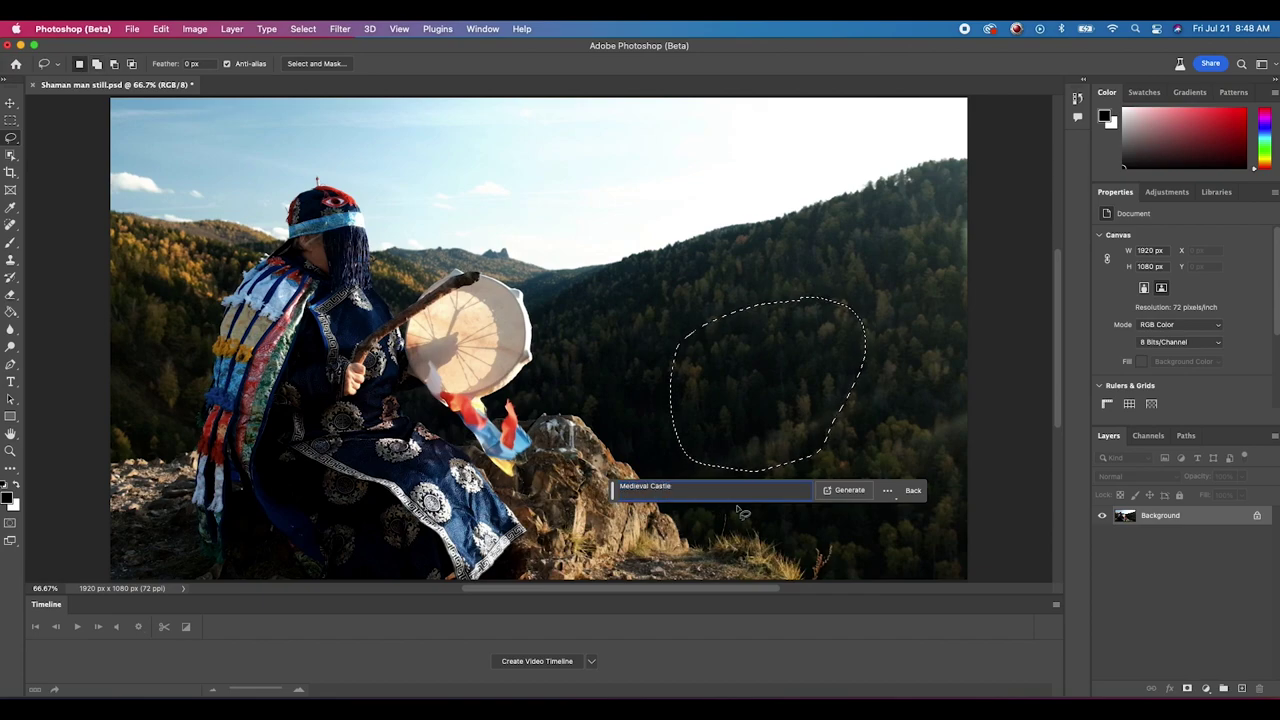
pyautogui.click(849, 492)
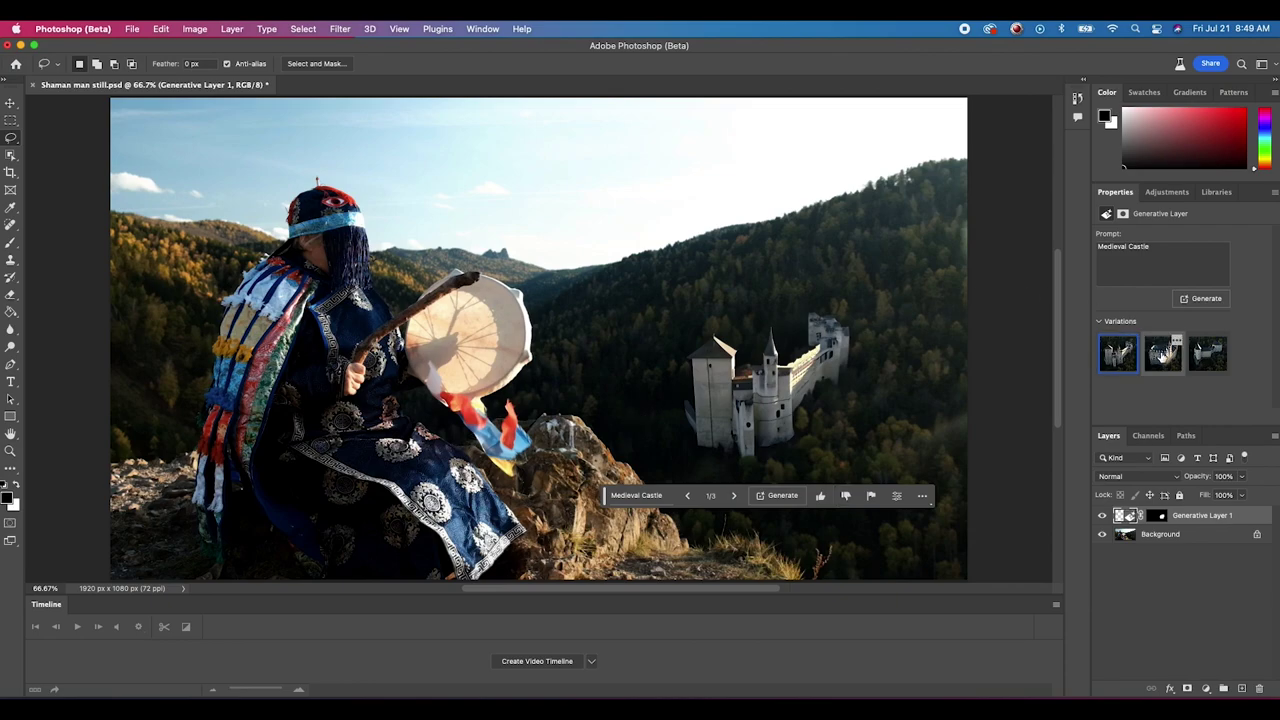
# - Compare the generated castle variations up close and select the second one
pyautogui.click(1168, 365)
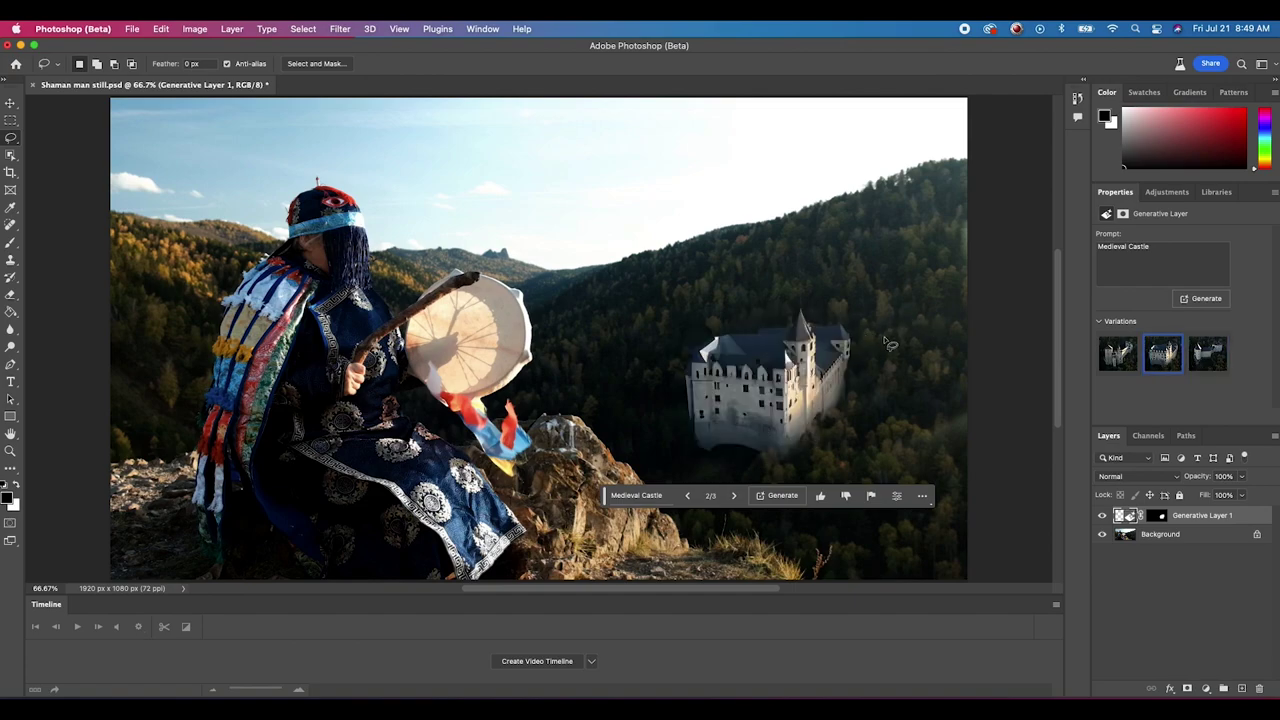
pyautogui.scroll(3, 840, 364)
pyautogui.scroll(2, 820, 372)
pyautogui.hscroll(5, 820, 372)
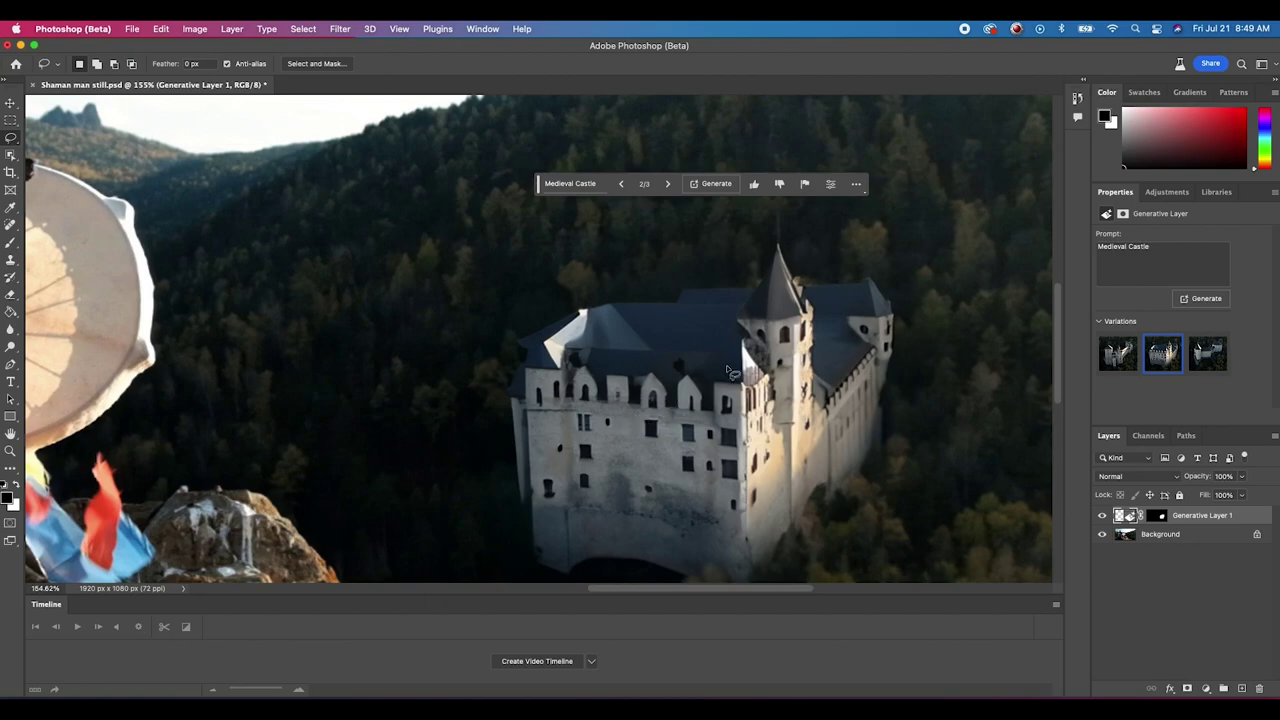
pyautogui.scroll(-5, 877, 263)
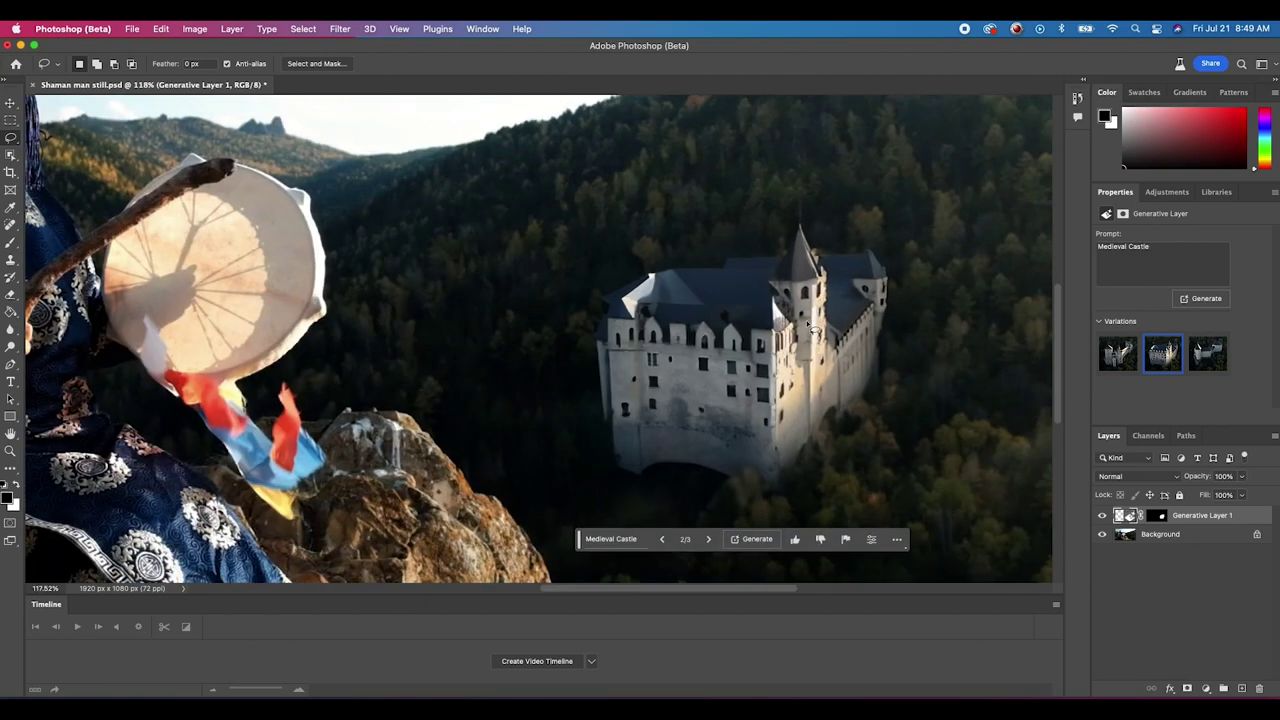
pyautogui.scroll(-3, 738, 354)
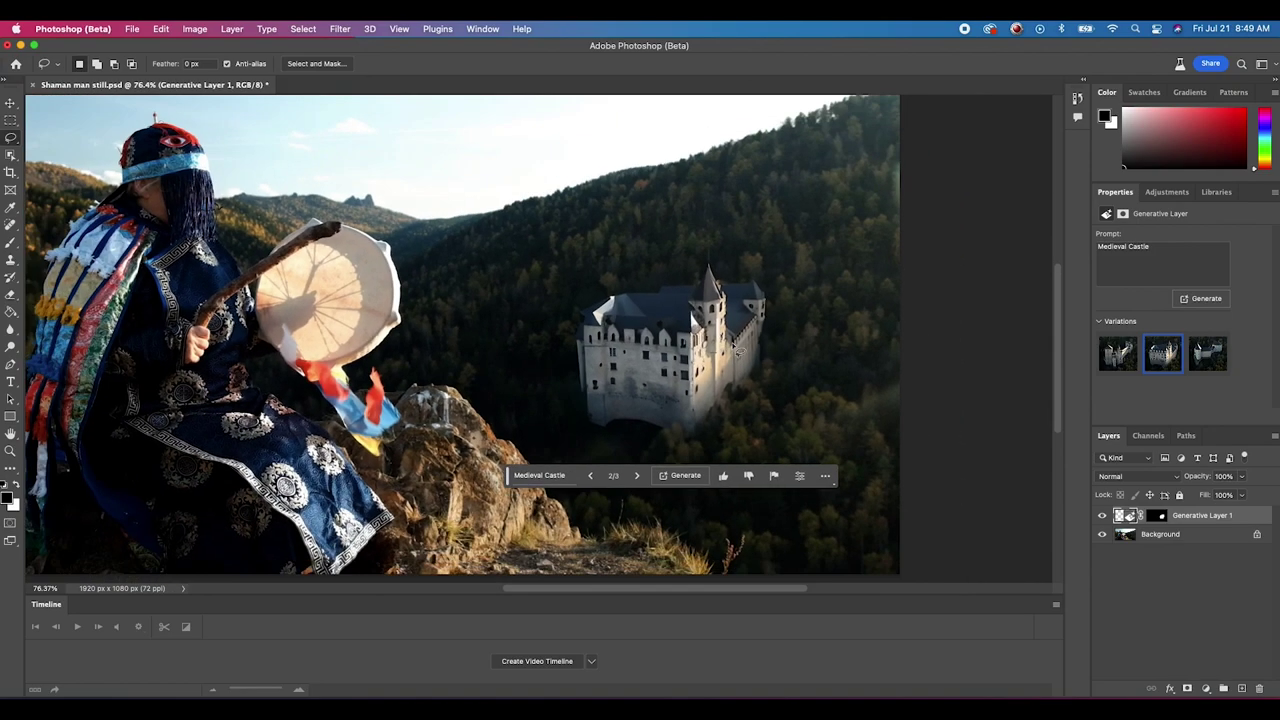
pyautogui.scroll(-2, 588, 362)
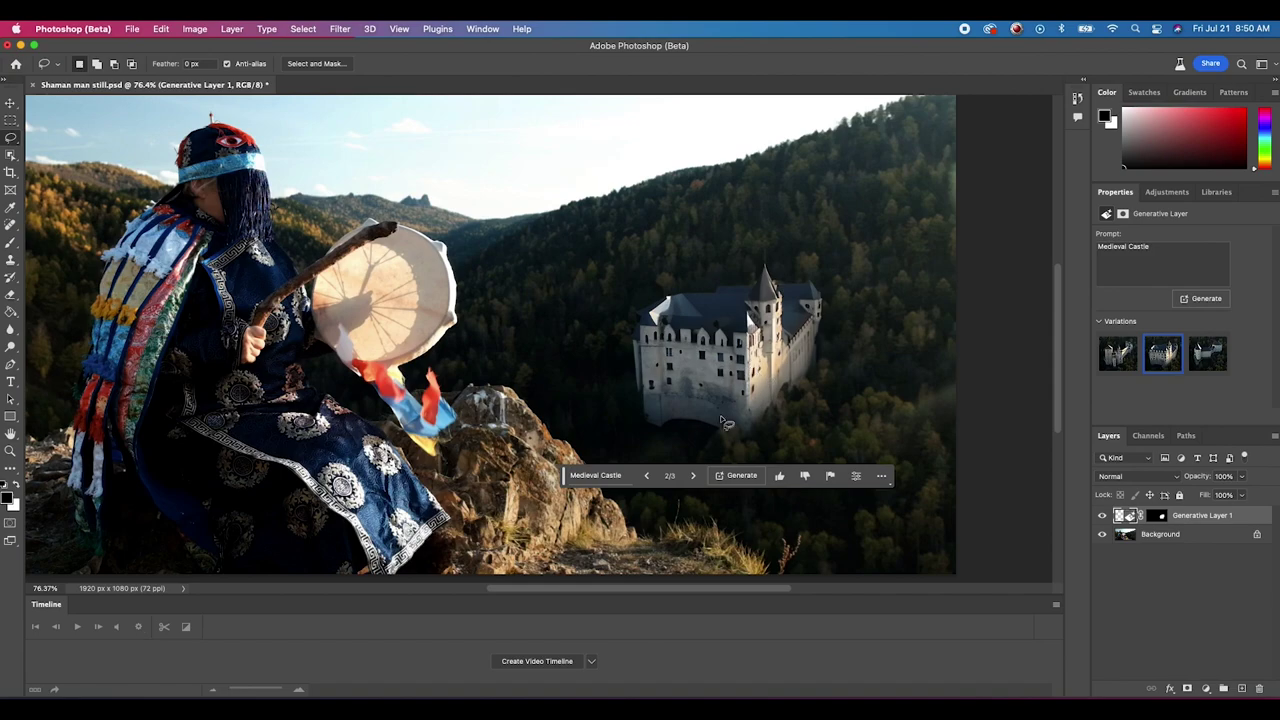
pyautogui.moveTo(564, 477); pyautogui.dragTo(561, 502)
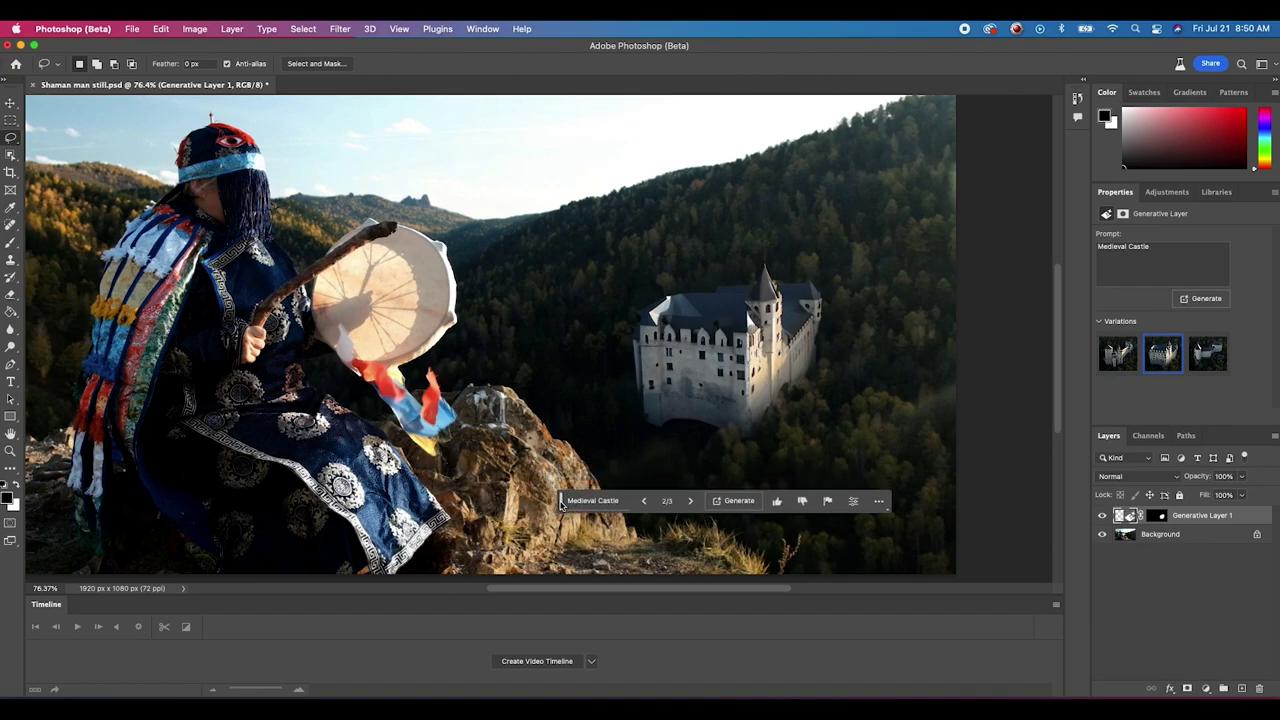
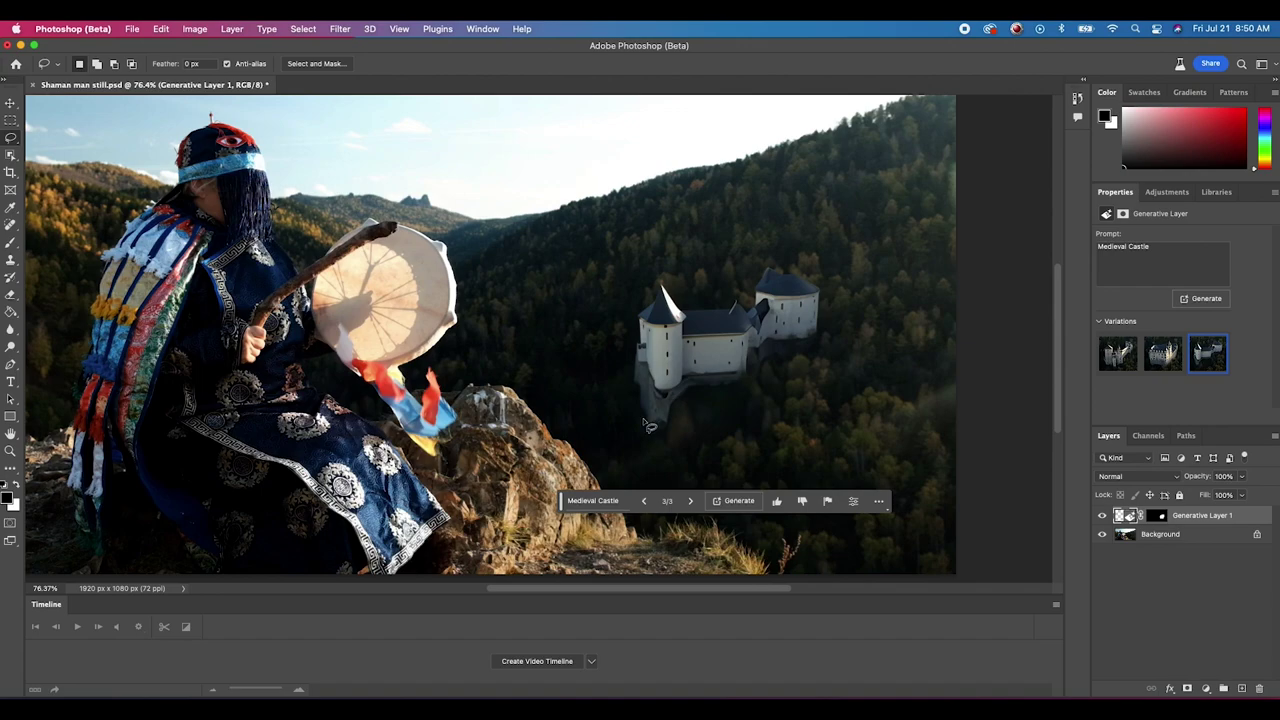
pyautogui.click(1115, 357)
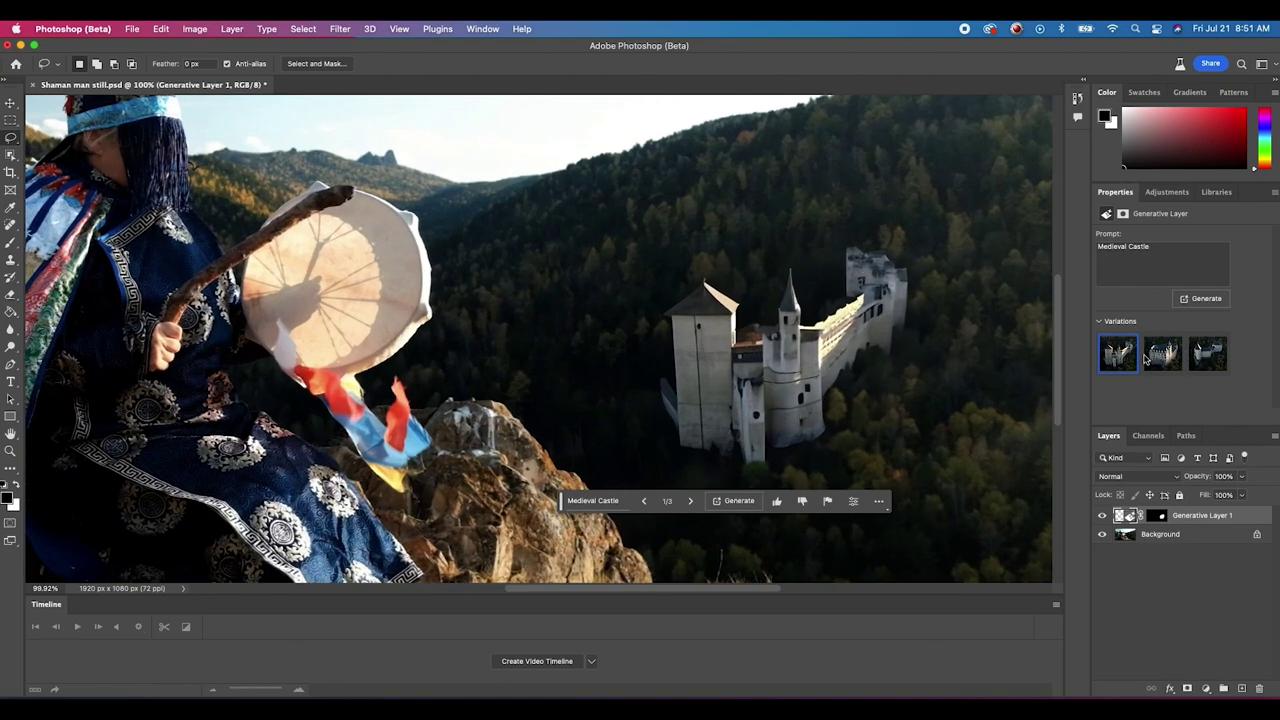
pyautogui.click(1157, 358)
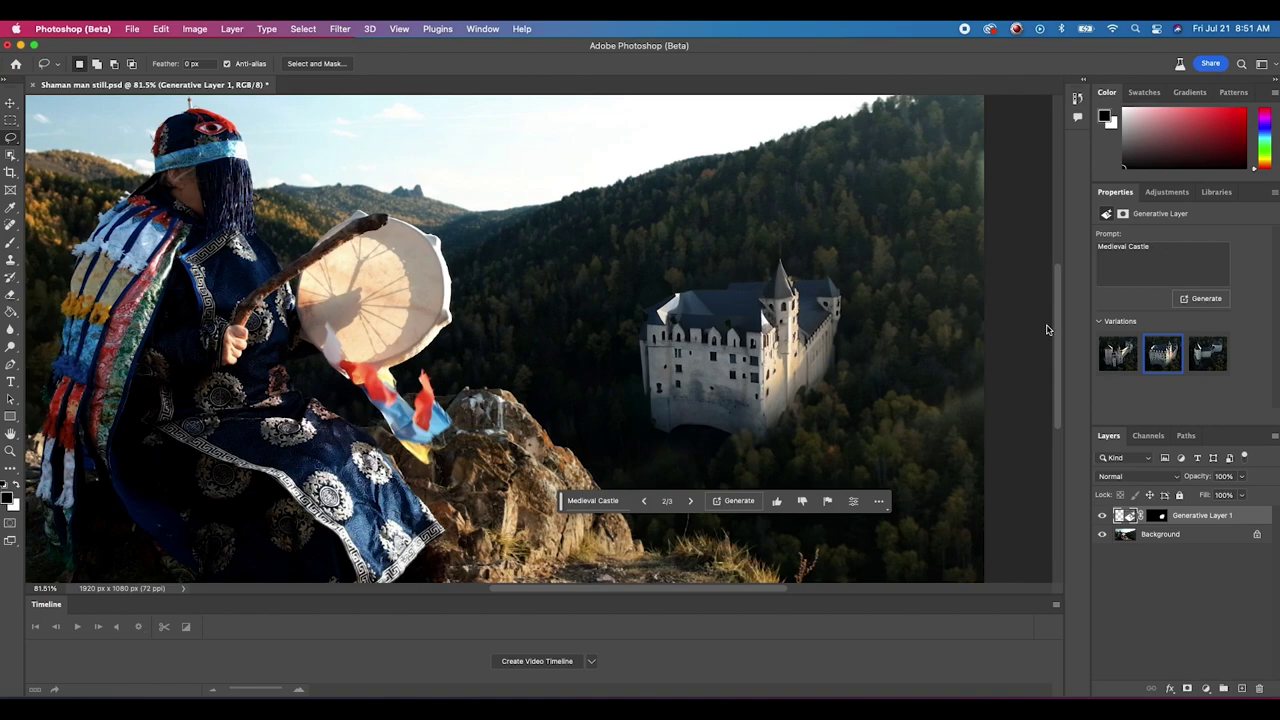
# - Replace the castle layer's prompt with "Rustic old castle" and generate new variations
pyautogui.click(591, 500)
pyautogui.press('super+a')
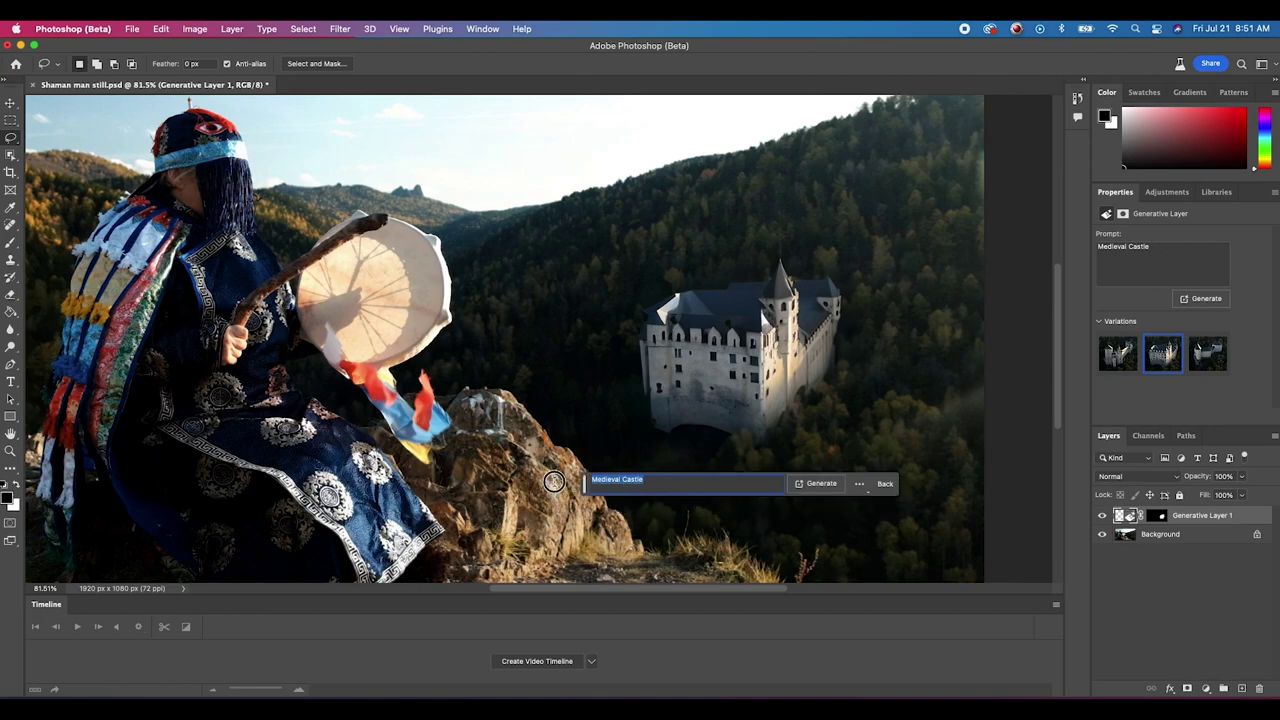
pyautogui.press('Right')
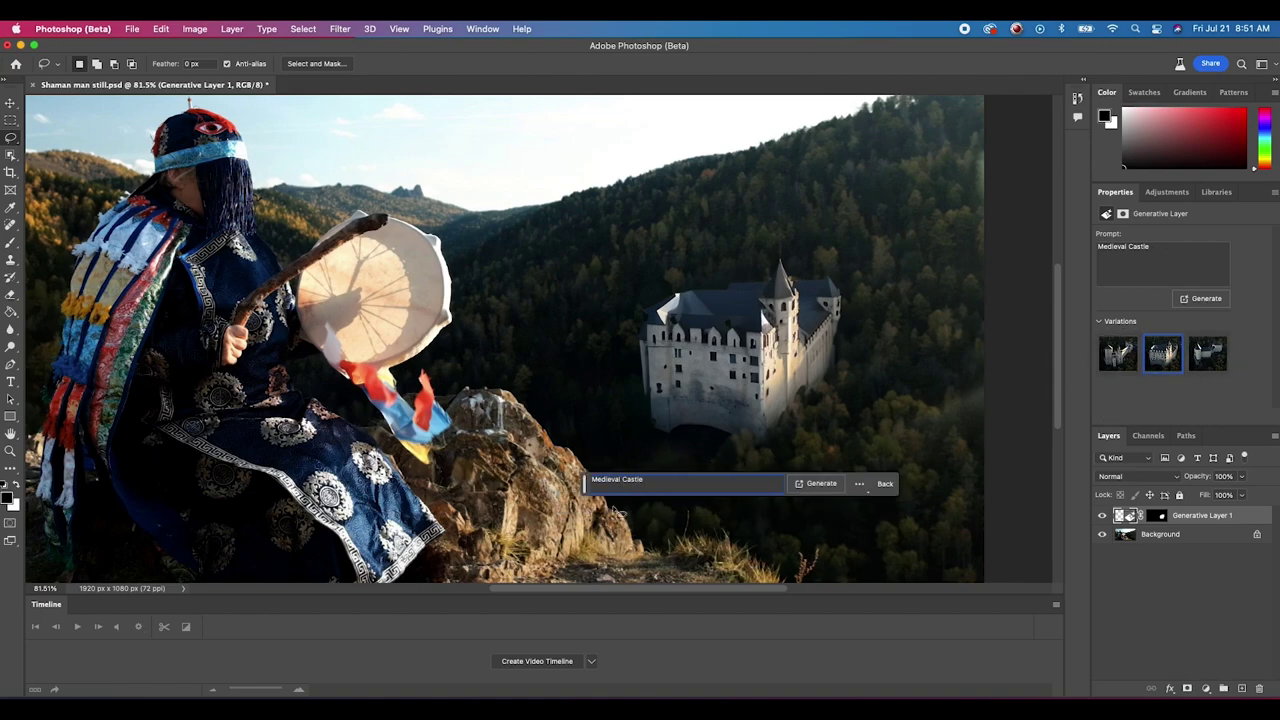
pyautogui.press('super+a')
pyautogui.click(674, 480)
pyautogui.press('super+a')
pyautogui.press('BackSpace')
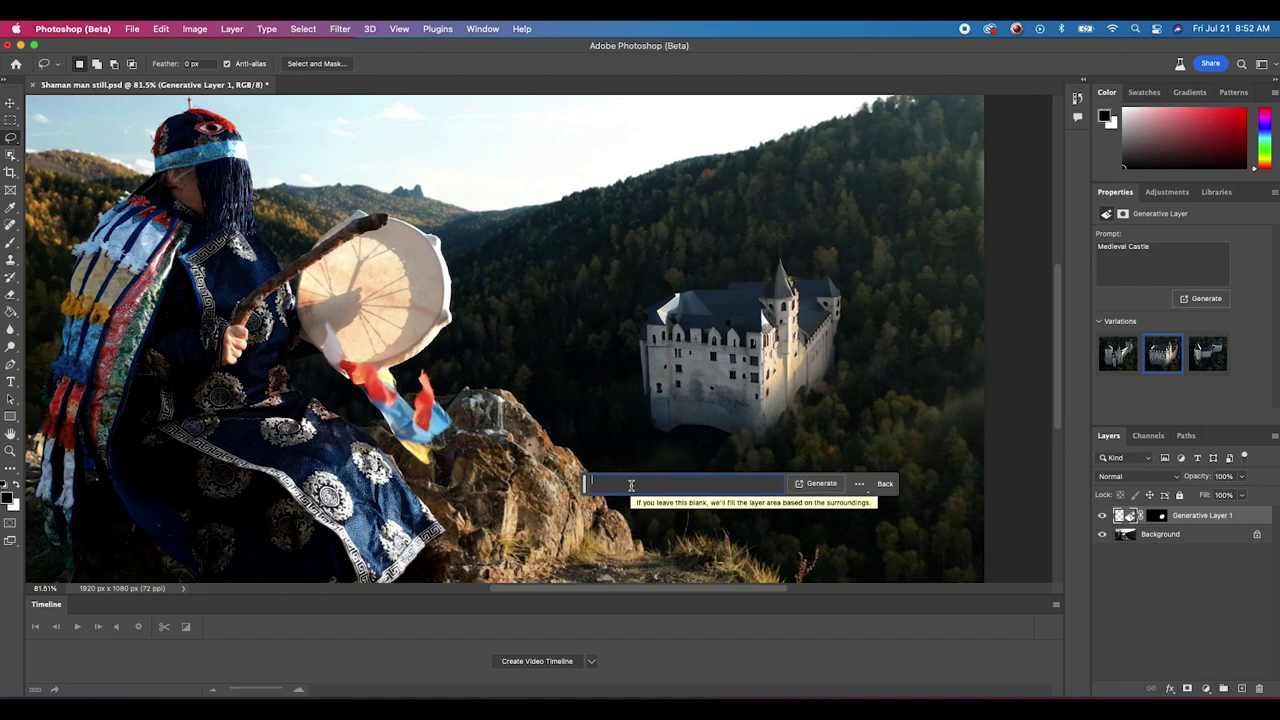
pyautogui.write('stic old castle')
pyautogui.click(826, 486)
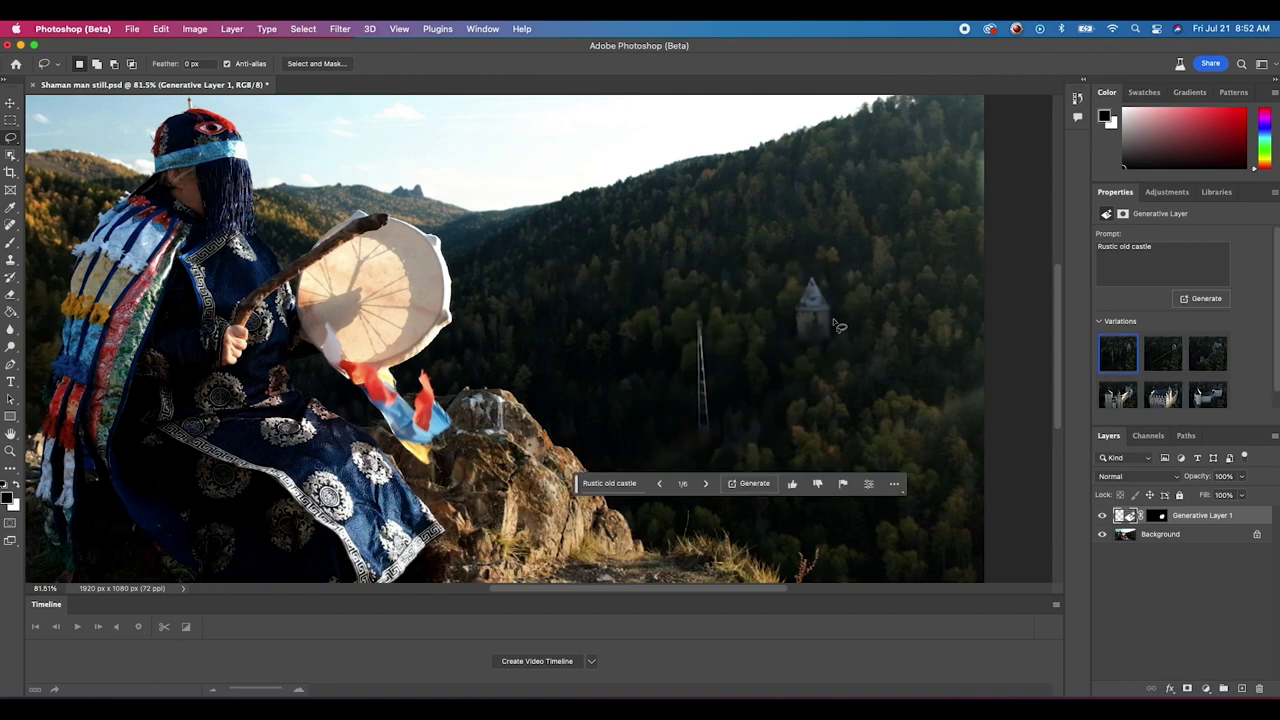
# - Compare the "Rustic old castle" variations on the hillside and examine the third one more closely
pyautogui.click(1164, 364)
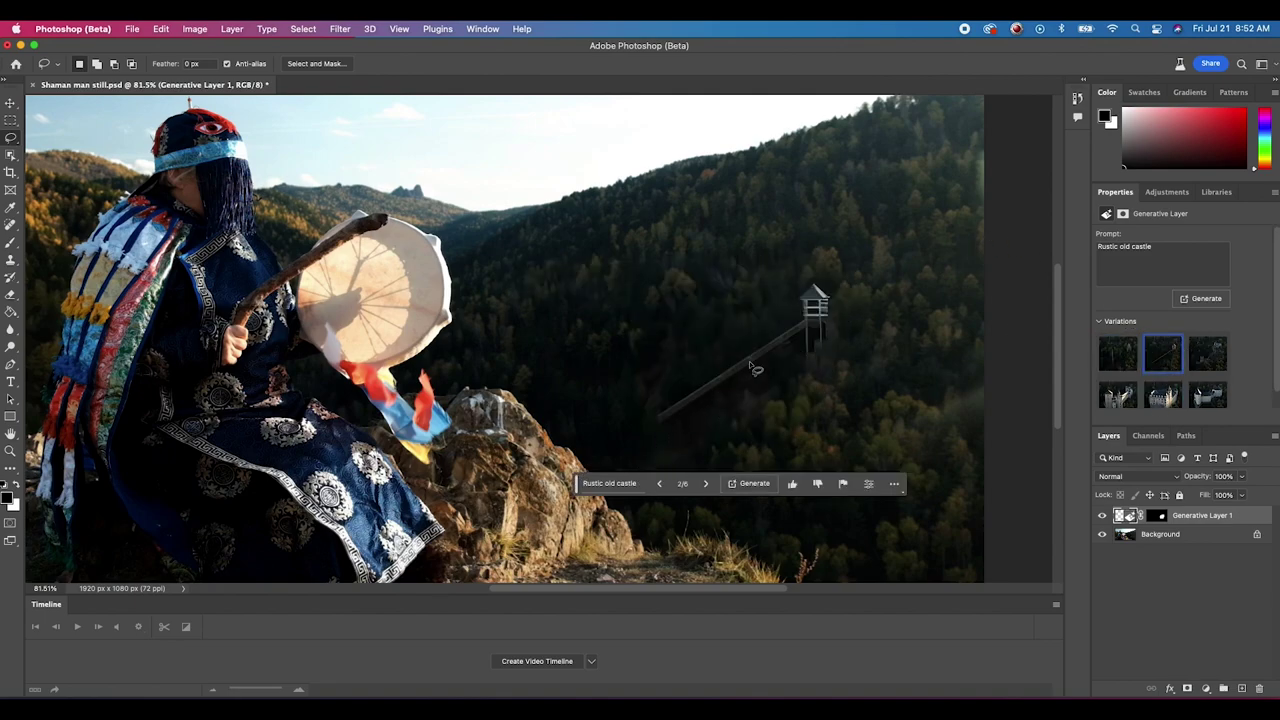
pyautogui.click(1205, 355)
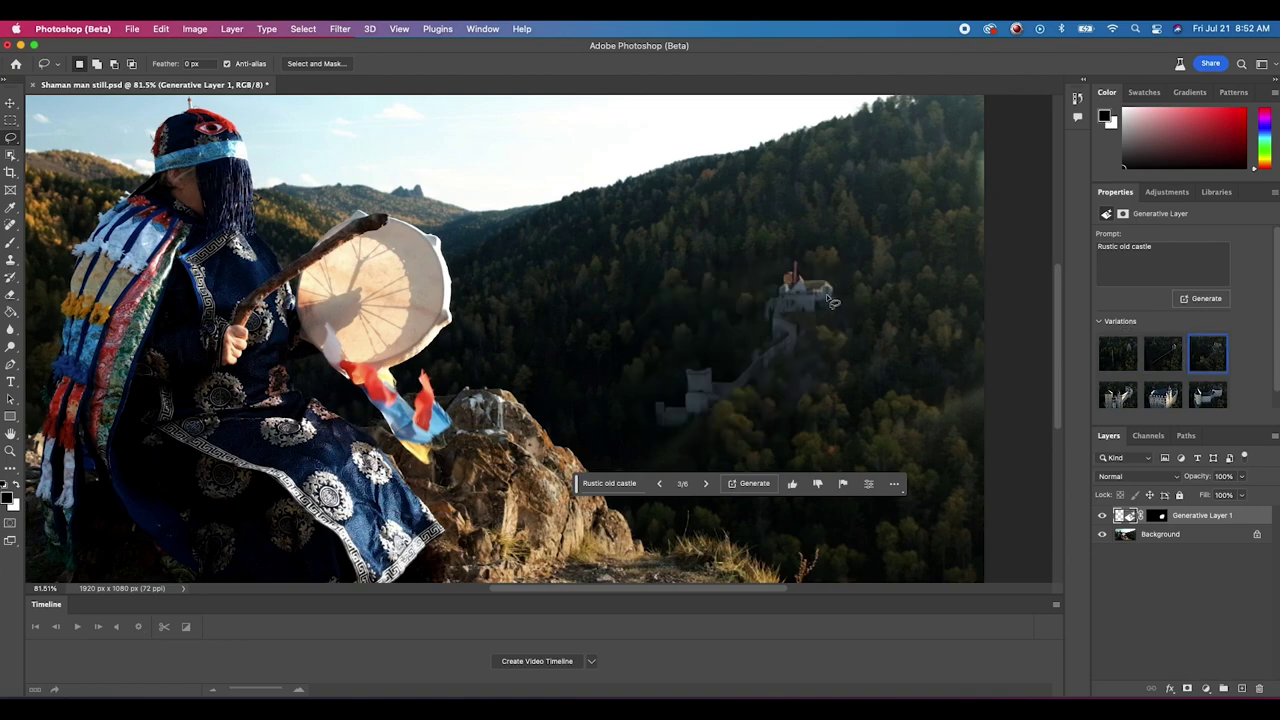
pyautogui.scroll(3, 795, 370)
pyautogui.scroll(-1, 909, 379)
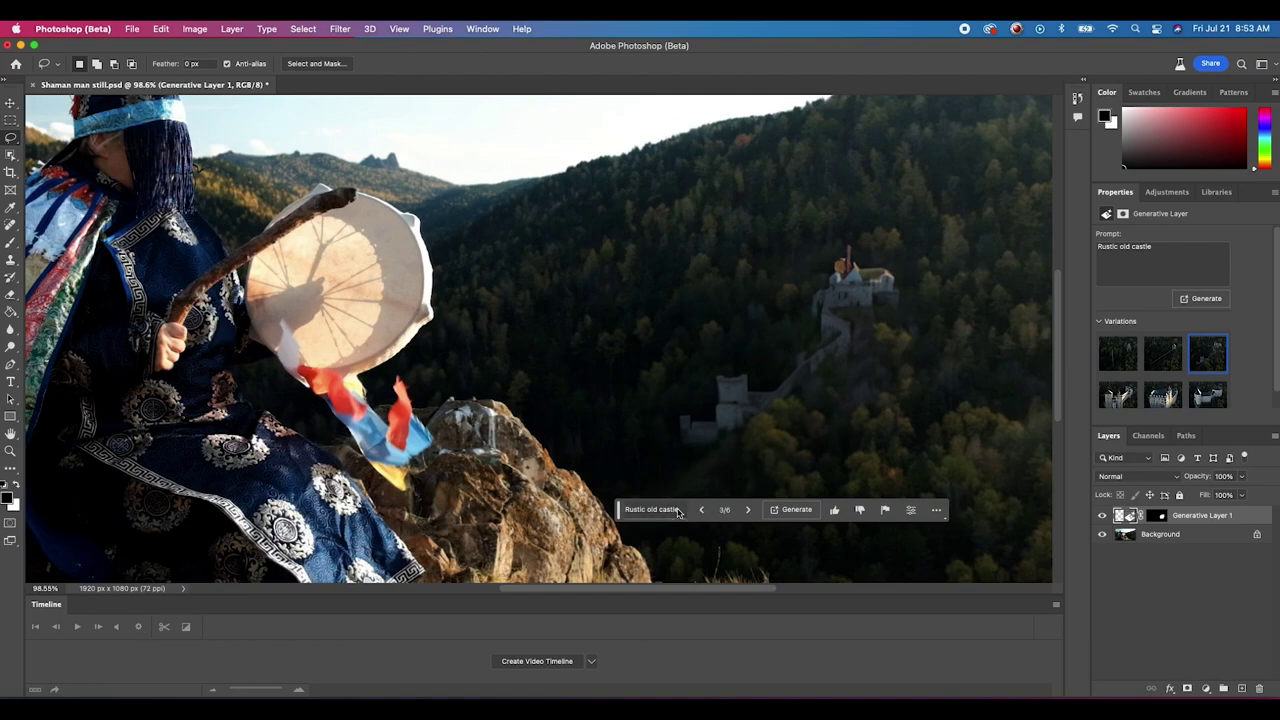
# - Change the castle layer's prompt to "Large medieval castle with towers" and generate new variations
pyautogui.click(681, 512)
pyautogui.click(1165, 393)
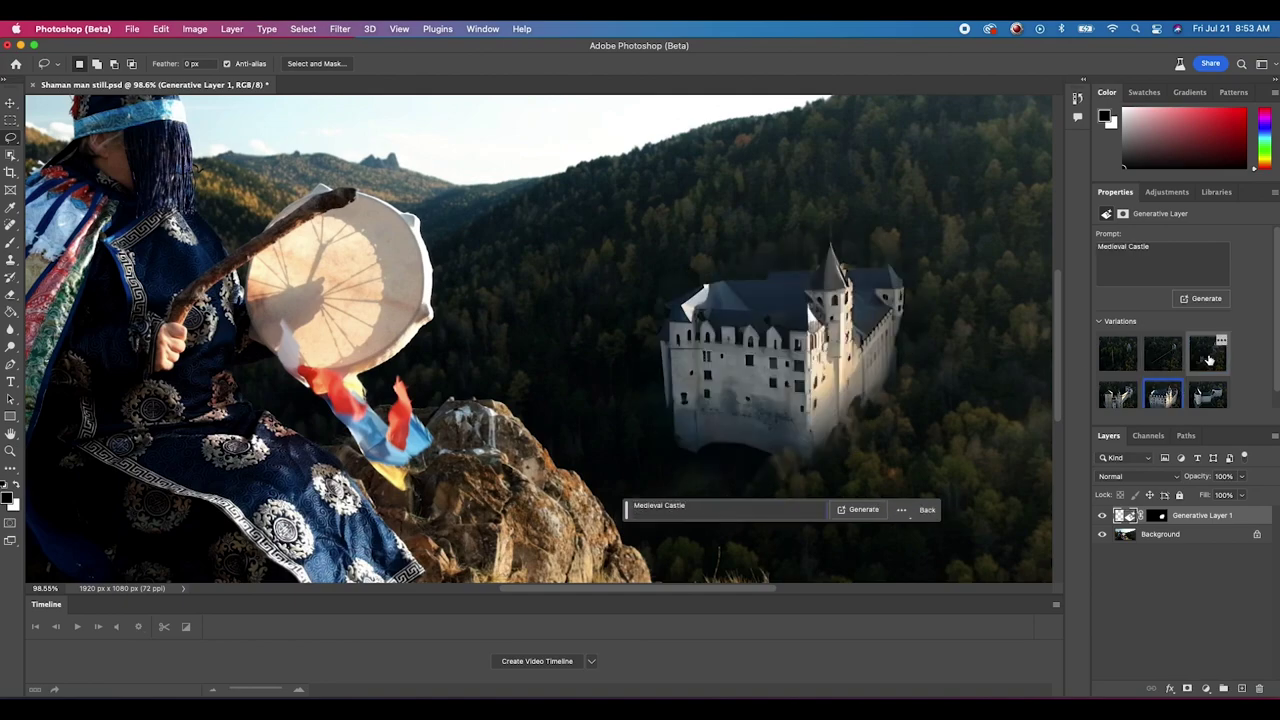
pyautogui.click(1207, 353)
pyautogui.click(723, 507)
pyautogui.moveTo(723, 507); pyautogui.dragTo(556, 510)
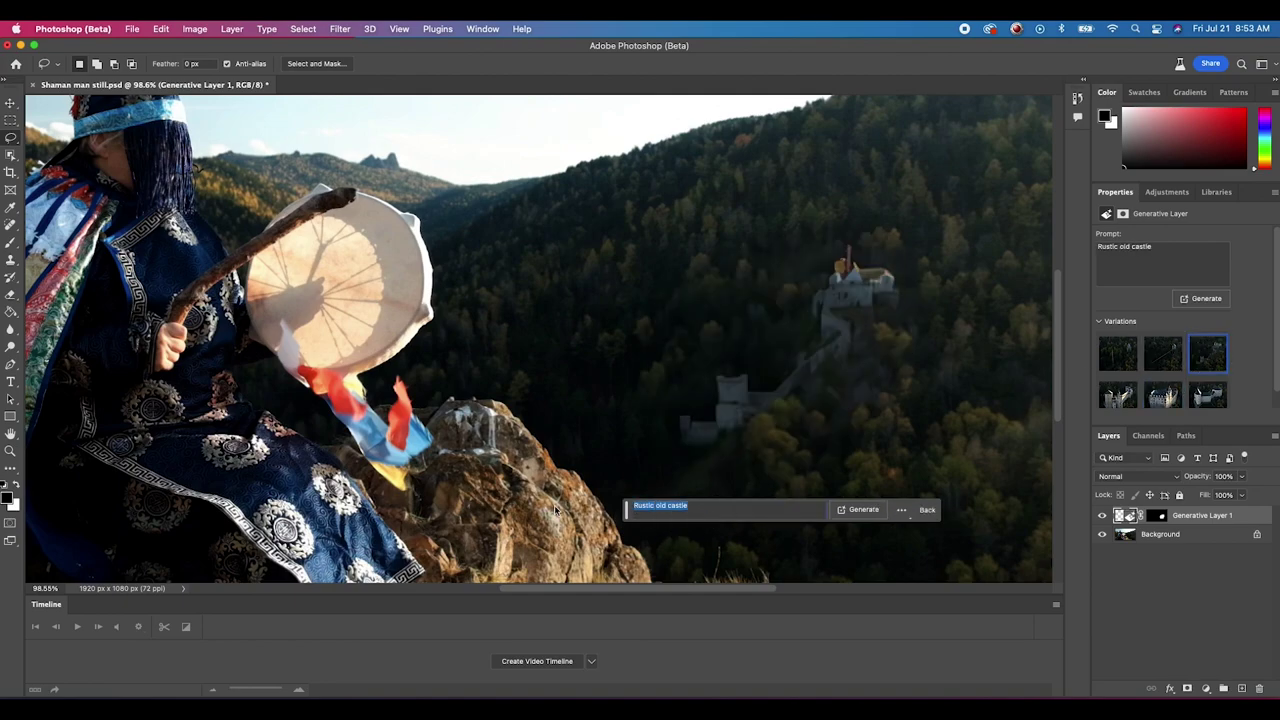
pyautogui.press('BackSpace')
pyautogui.write('Large medieval castle with towers')
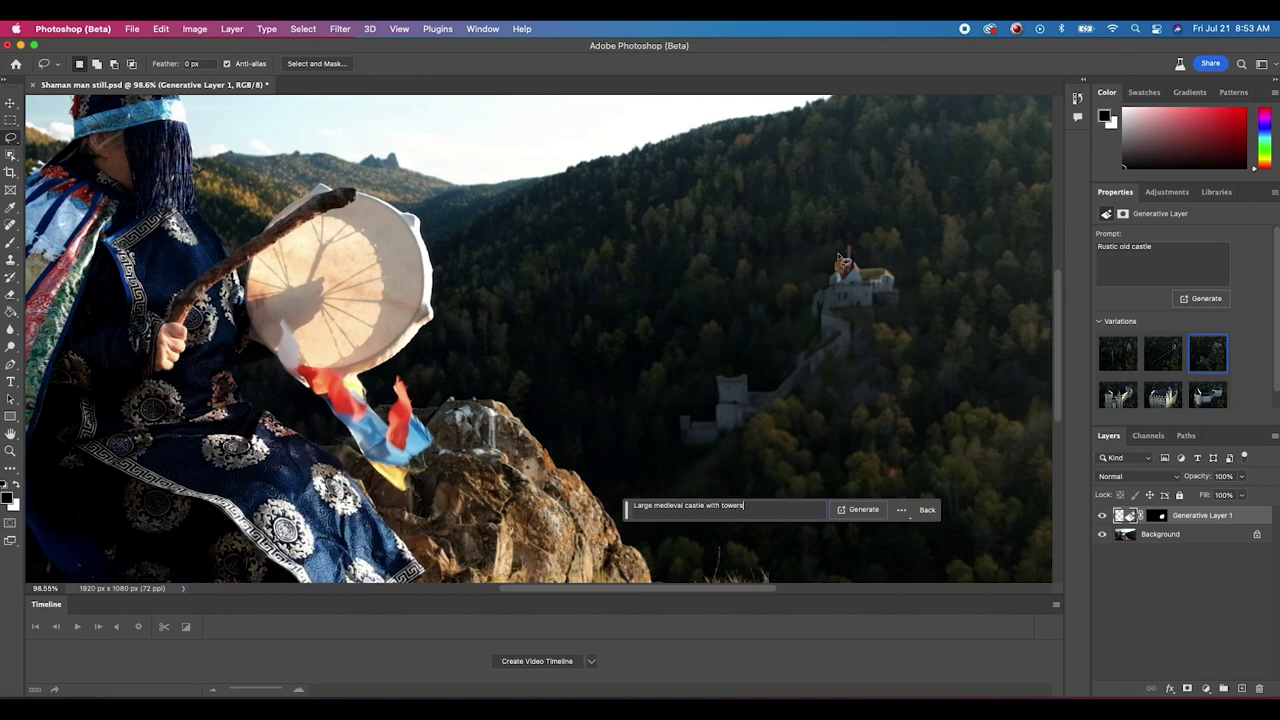
pyautogui.click(863, 511)
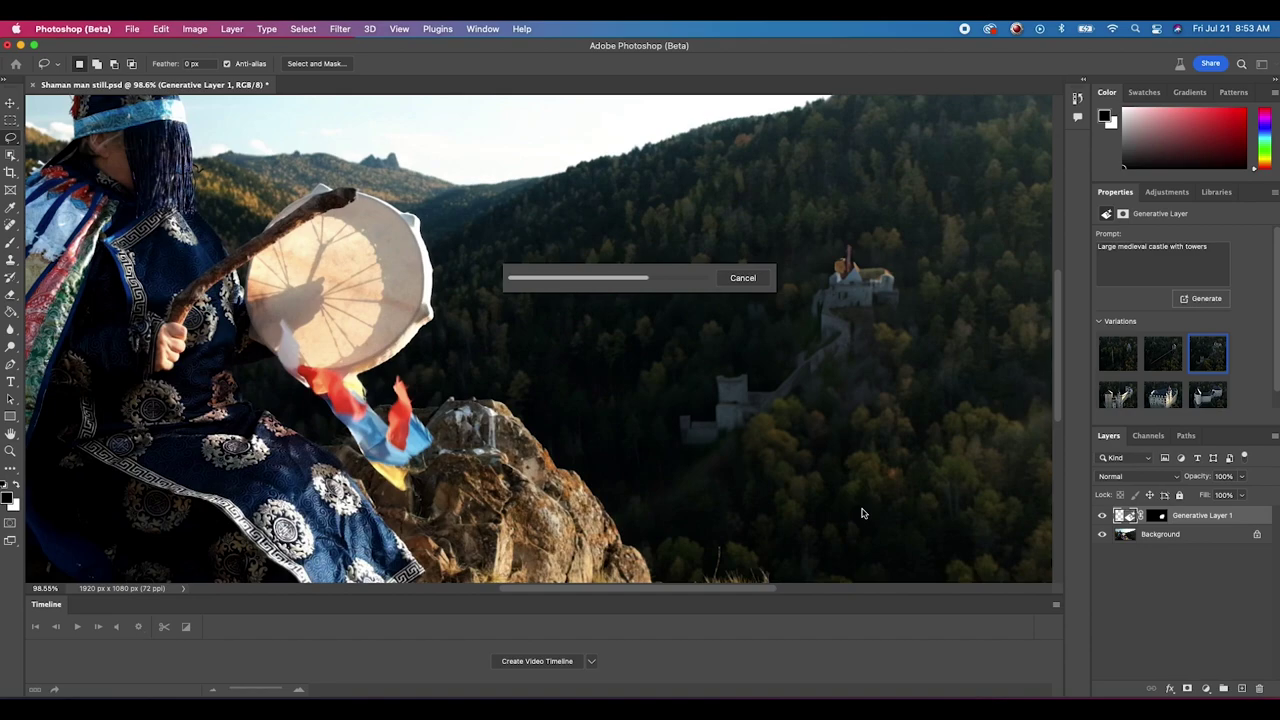
# - Compare the towered castle variations with the earlier "Medieval Castle" one and select the third towered variation
pyautogui.scroll(-3, 620, 325)
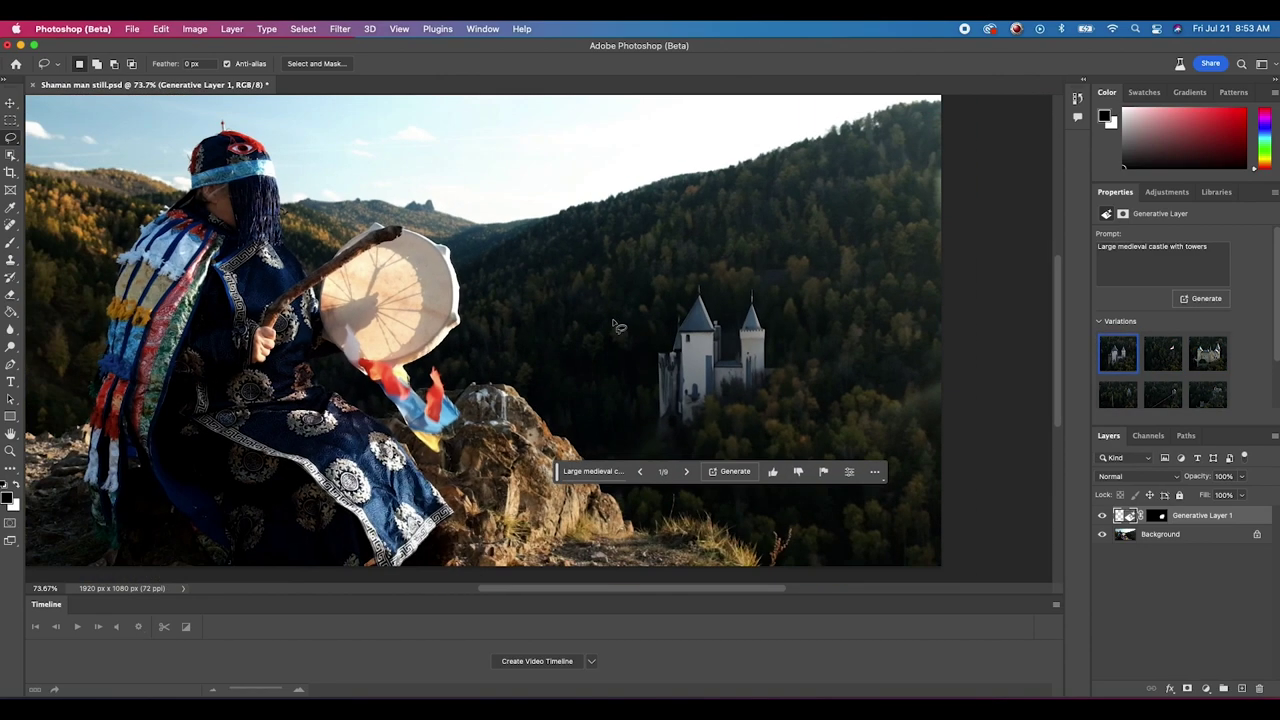
pyautogui.scroll(-2, 692, 334)
pyautogui.click(1150, 366)
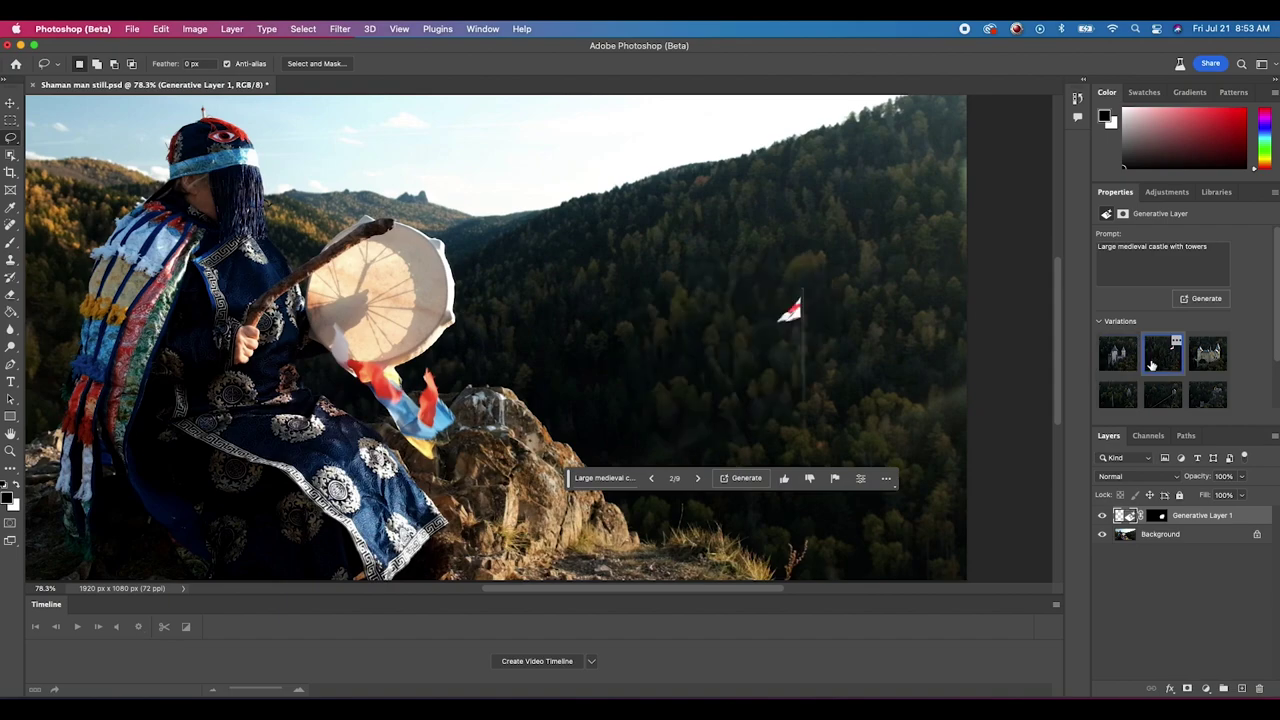
pyautogui.click(1208, 353)
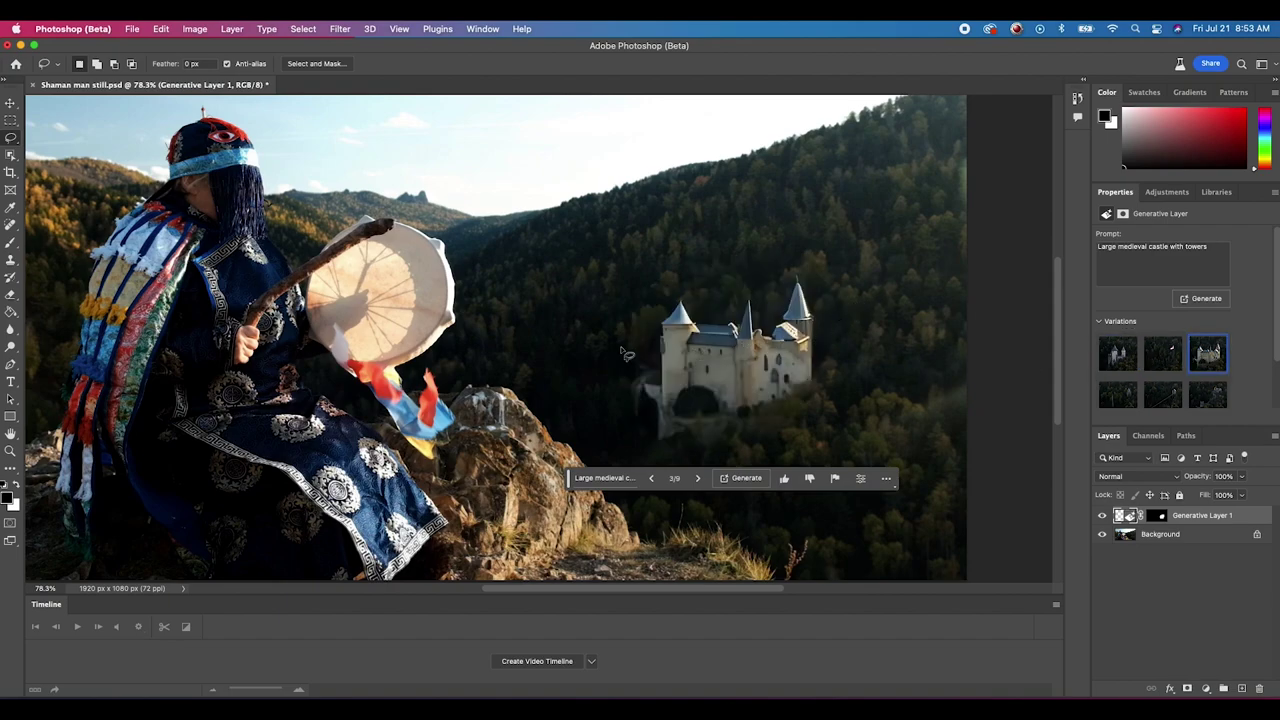
pyautogui.scroll(-1, 623, 354)
pyautogui.scroll(-2, 1163, 350)
pyautogui.click(1157, 397)
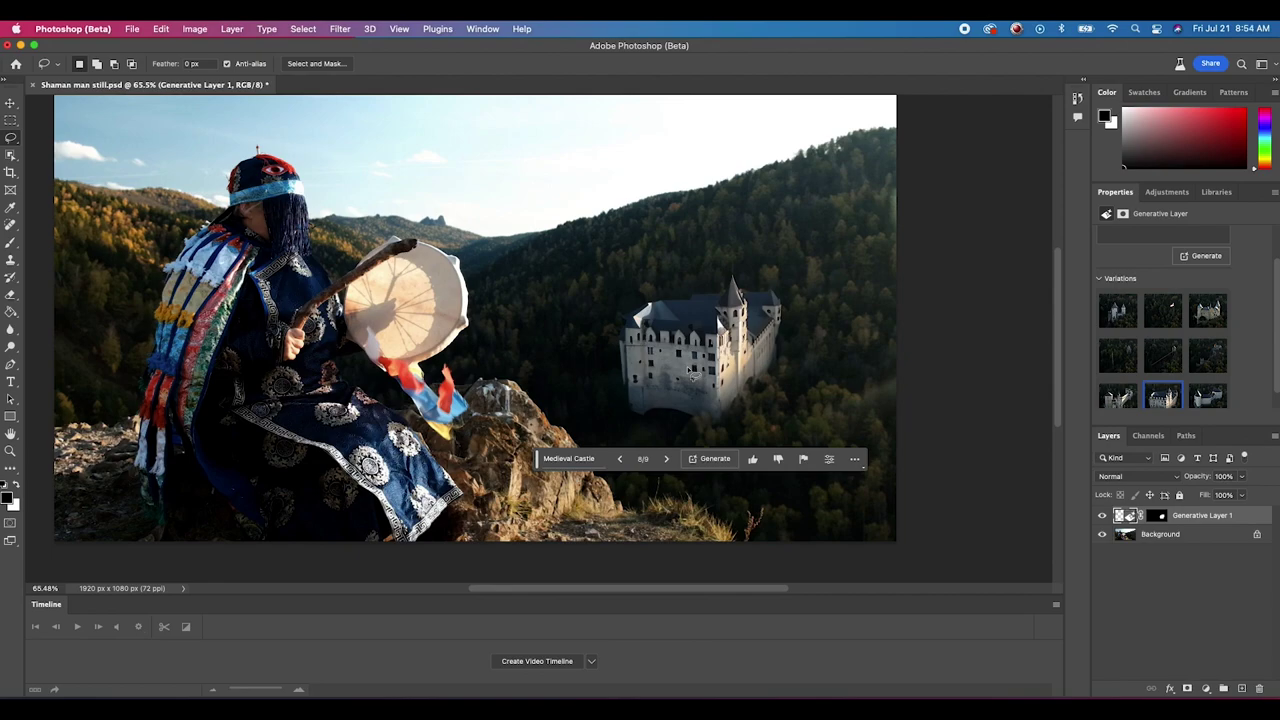
pyautogui.click(1208, 314)
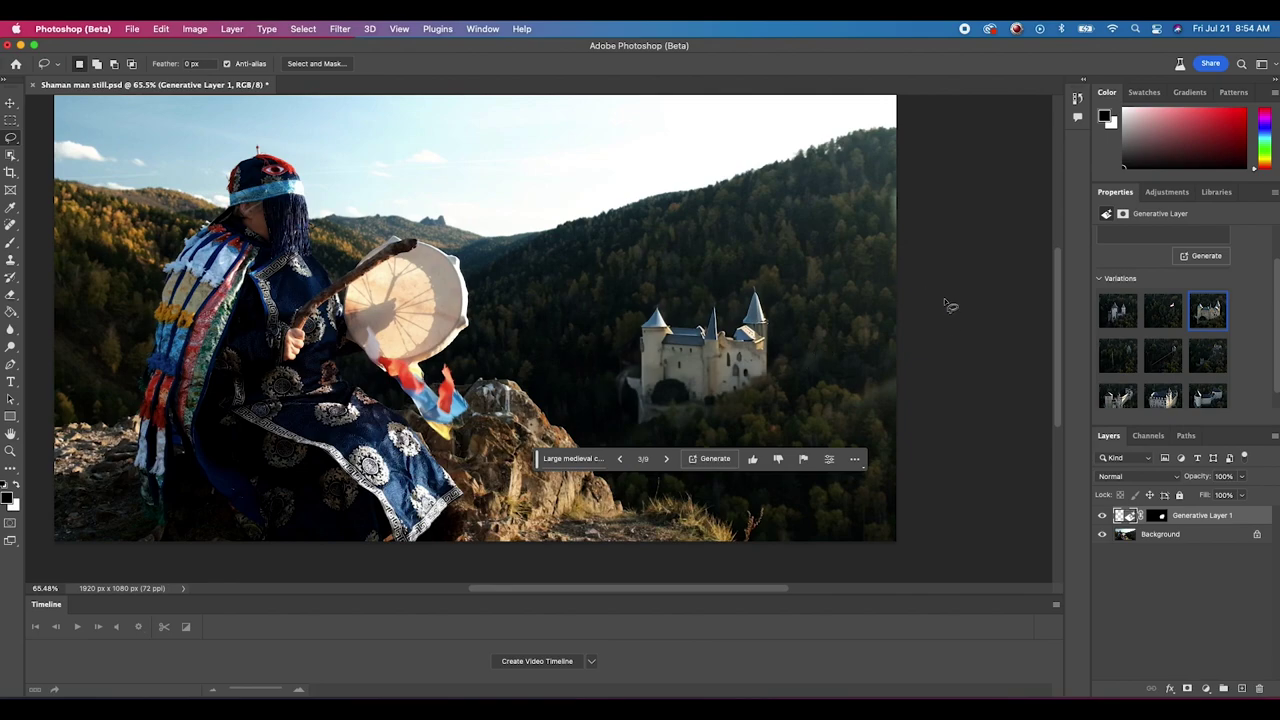
# - Lasso a thin horizontal strip on the hillside from the castle's base to the nearby edge of the image
pyautogui.scroll(2, 1053, 399)
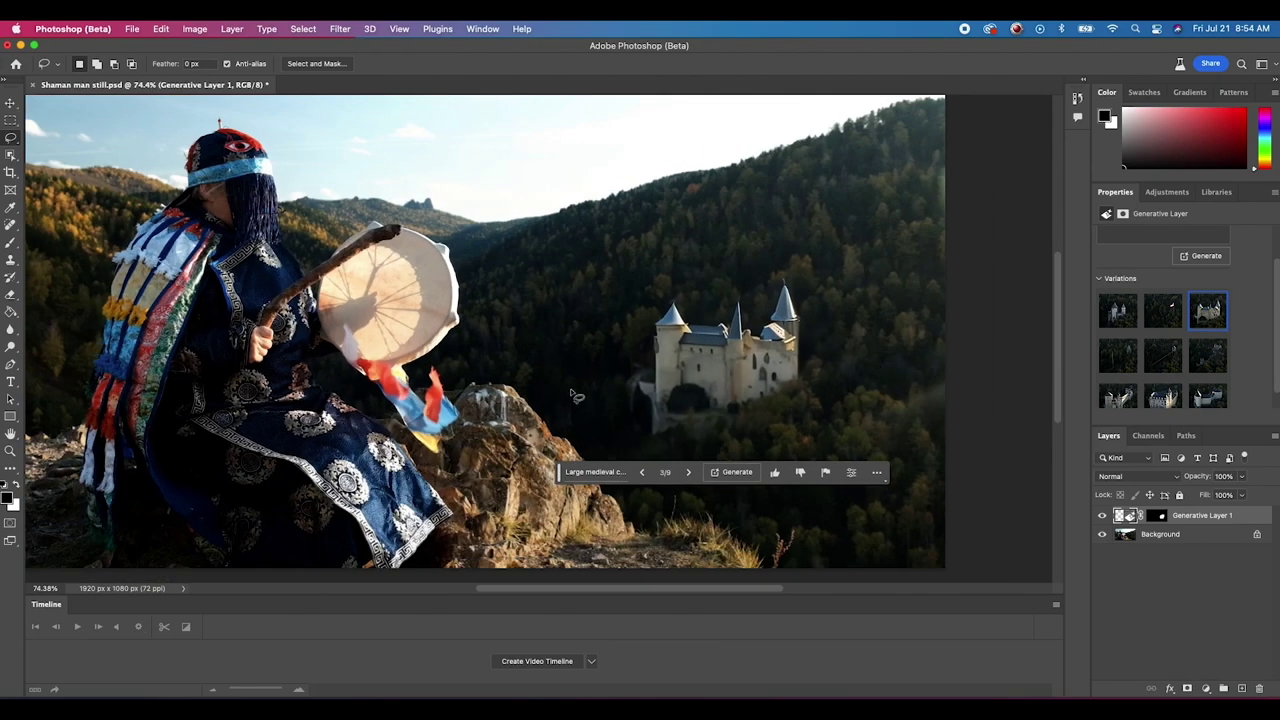
pyautogui.scroll(-2, 748, 368)
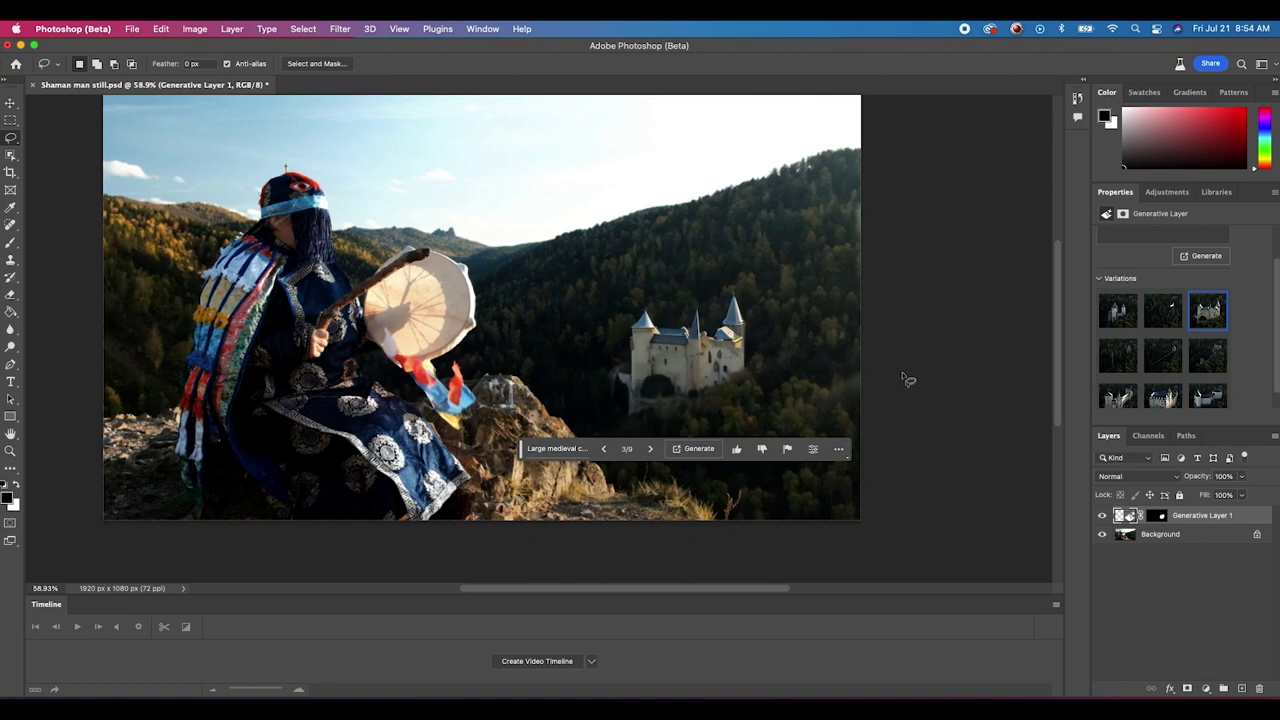
pyautogui.moveTo(821, 366)
pyautogui.mouseDown()
pyautogui.moveTo(743, 375)
pyautogui.moveTo(850, 386)
pyautogui.mouseUp()
# - Run Generative Fill on the strip with the prompt "Add old dirt road" and select the second variation
pyautogui.click(689, 409)
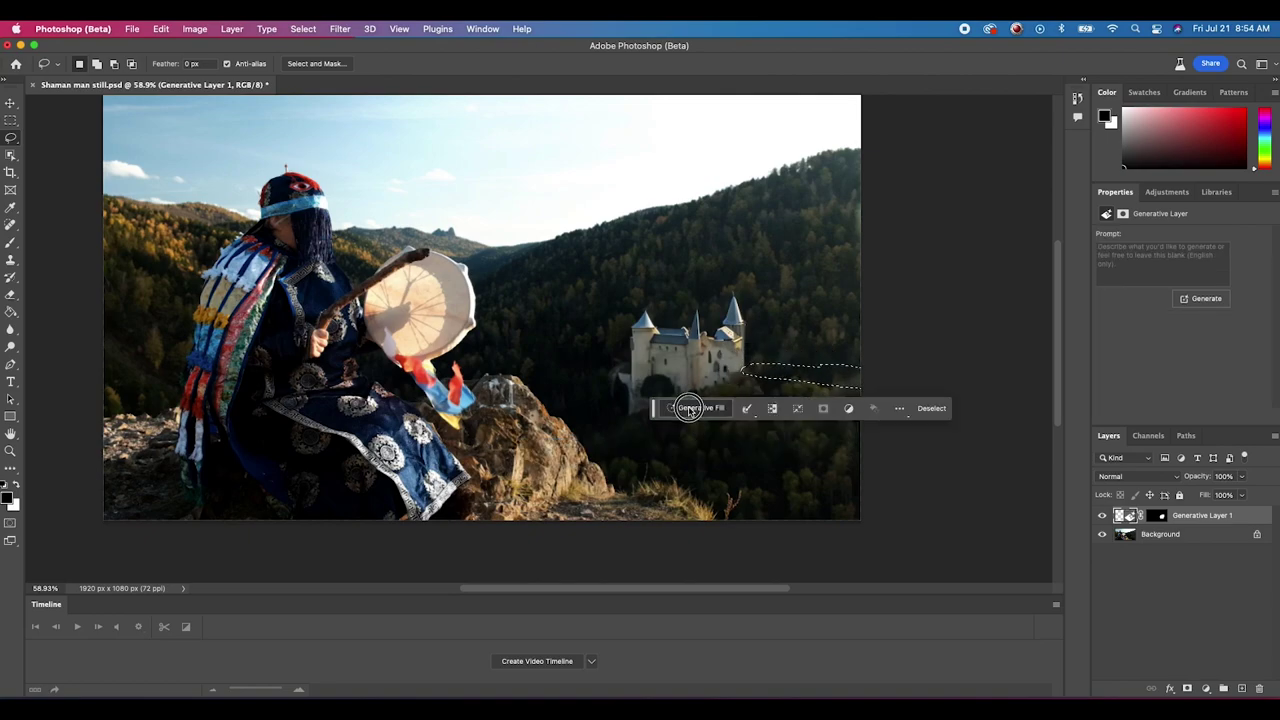
pyautogui.write('Add dirt')
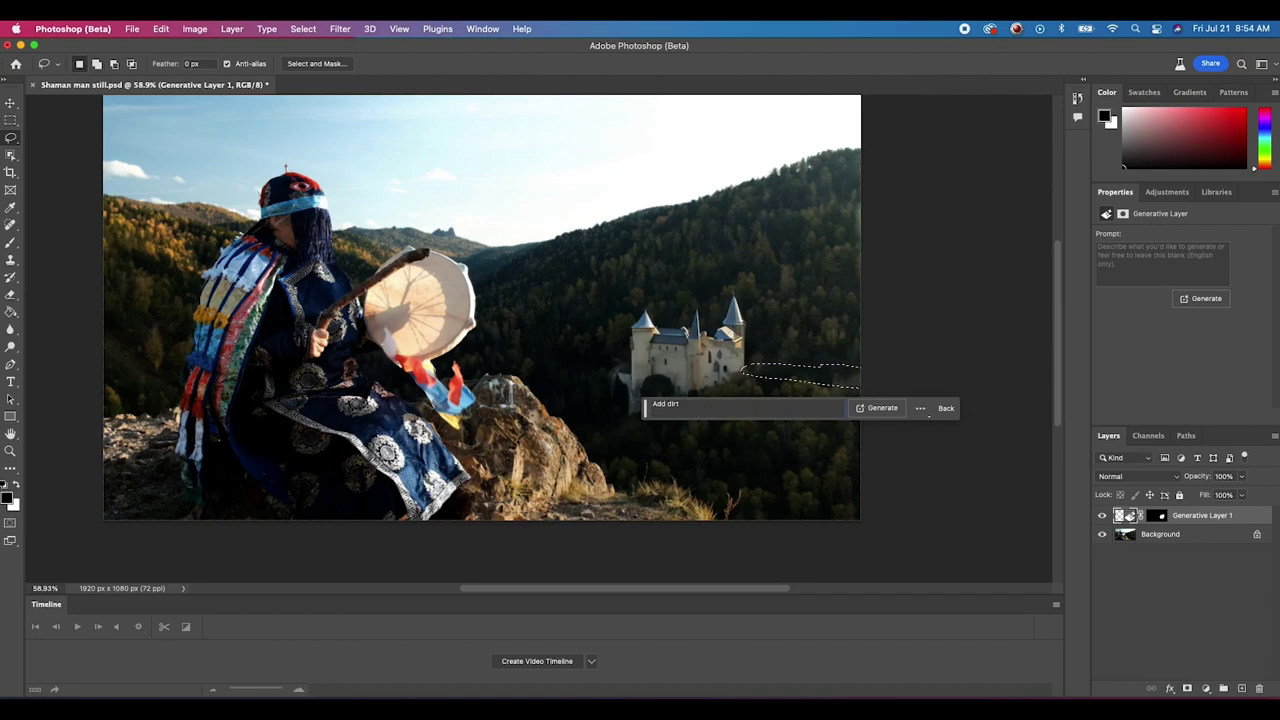
pyautogui.press('BackSpace')
pyautogui.press('BackSpace')
pyautogui.press('BackSpace')
pyautogui.press('BackSpace')
pyautogui.write('old dirt road')
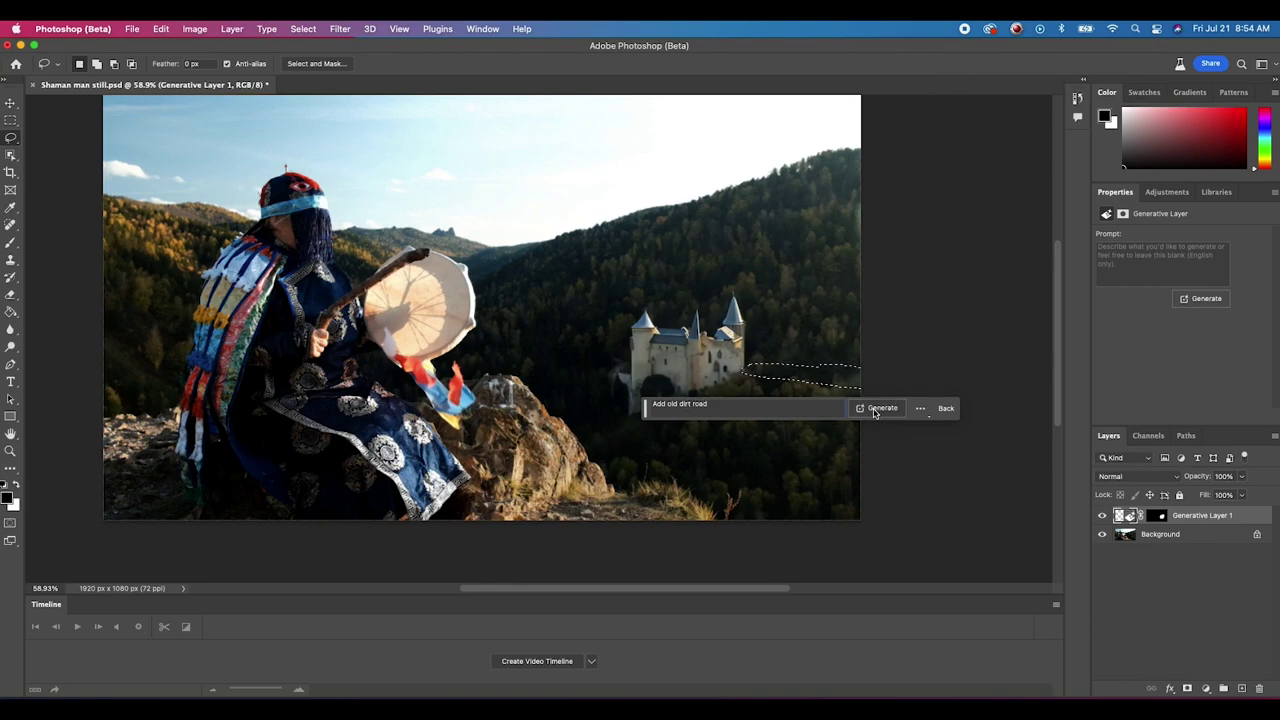
pyautogui.click(874, 411)
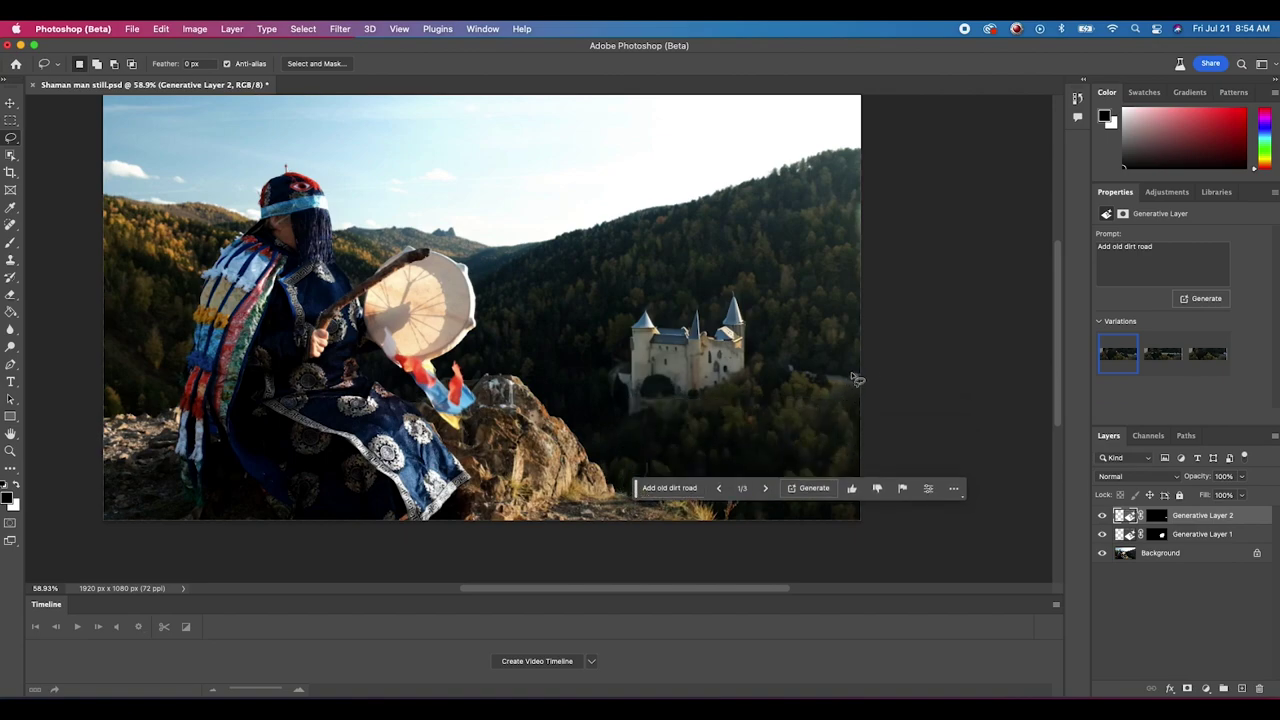
pyautogui.click(1172, 362)
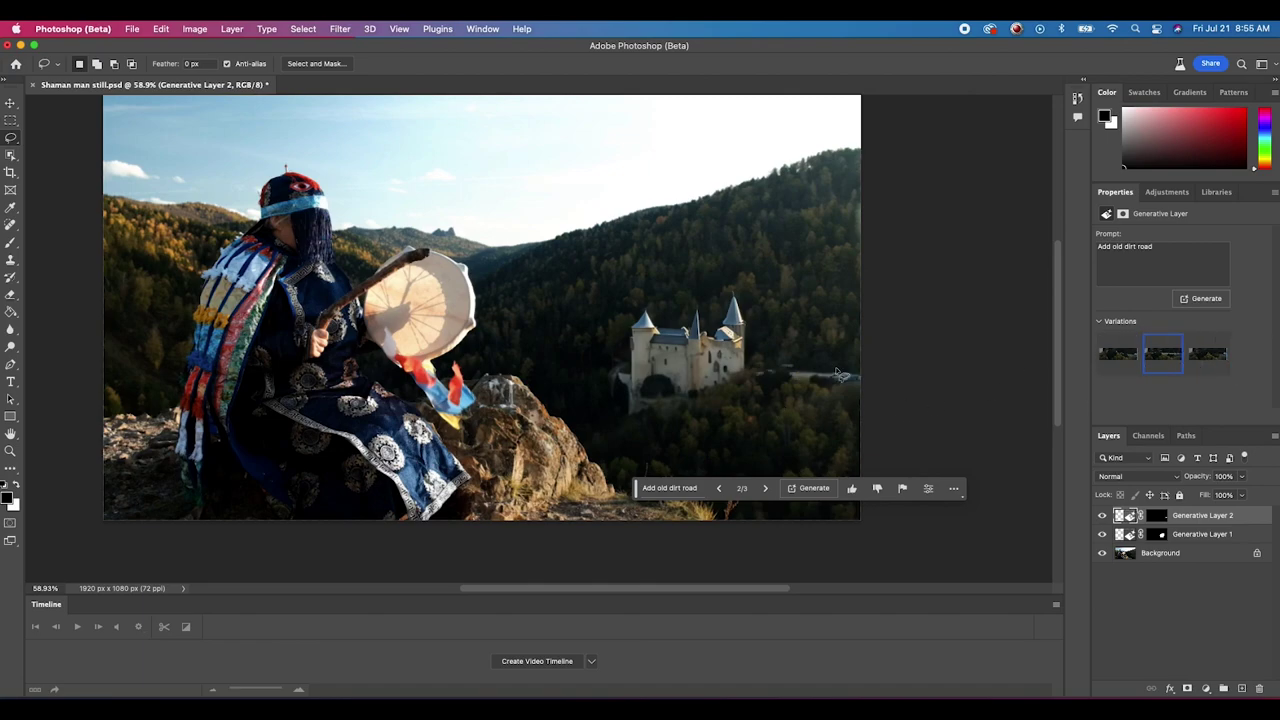
# - Lasso the vehicle at the end of the road, run Generative Fill with "remove vehicle", and select the third variation
pyautogui.scroll(5, 838, 374)
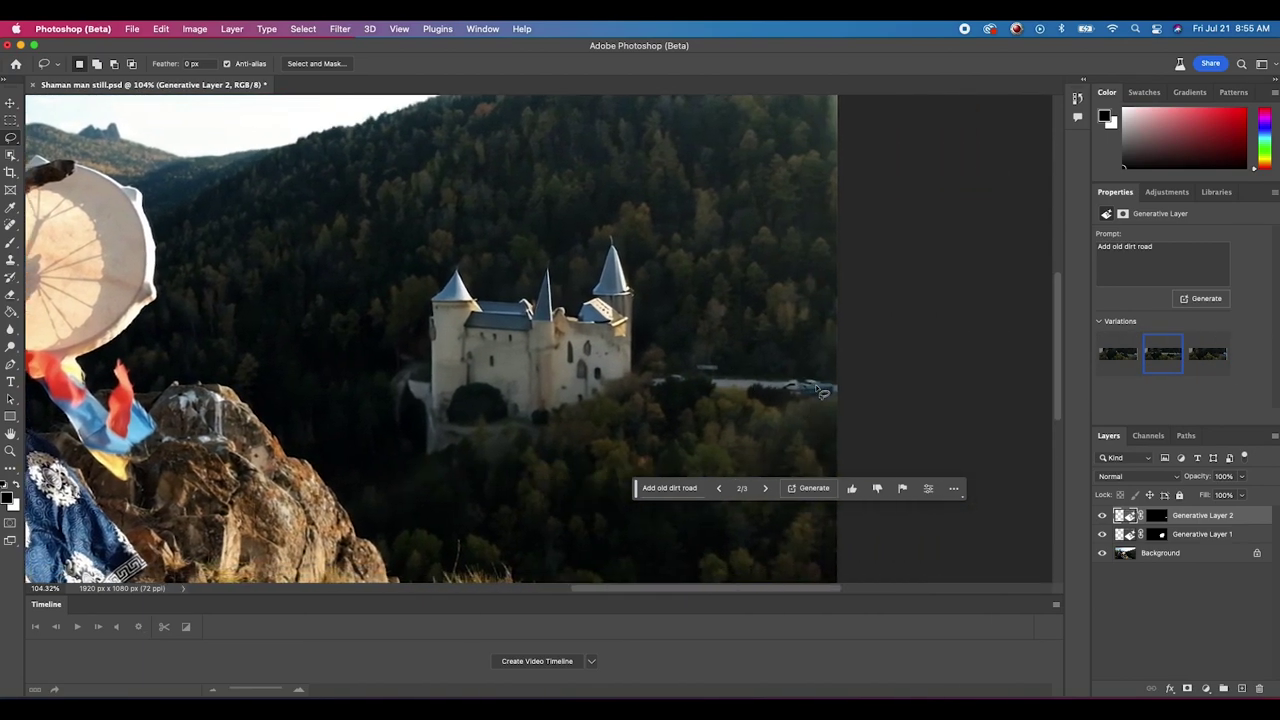
pyautogui.moveTo(817, 380)
pyautogui.mouseDown()
pyautogui.moveTo(770, 395)
pyautogui.moveTo(826, 378)
pyautogui.mouseUp()
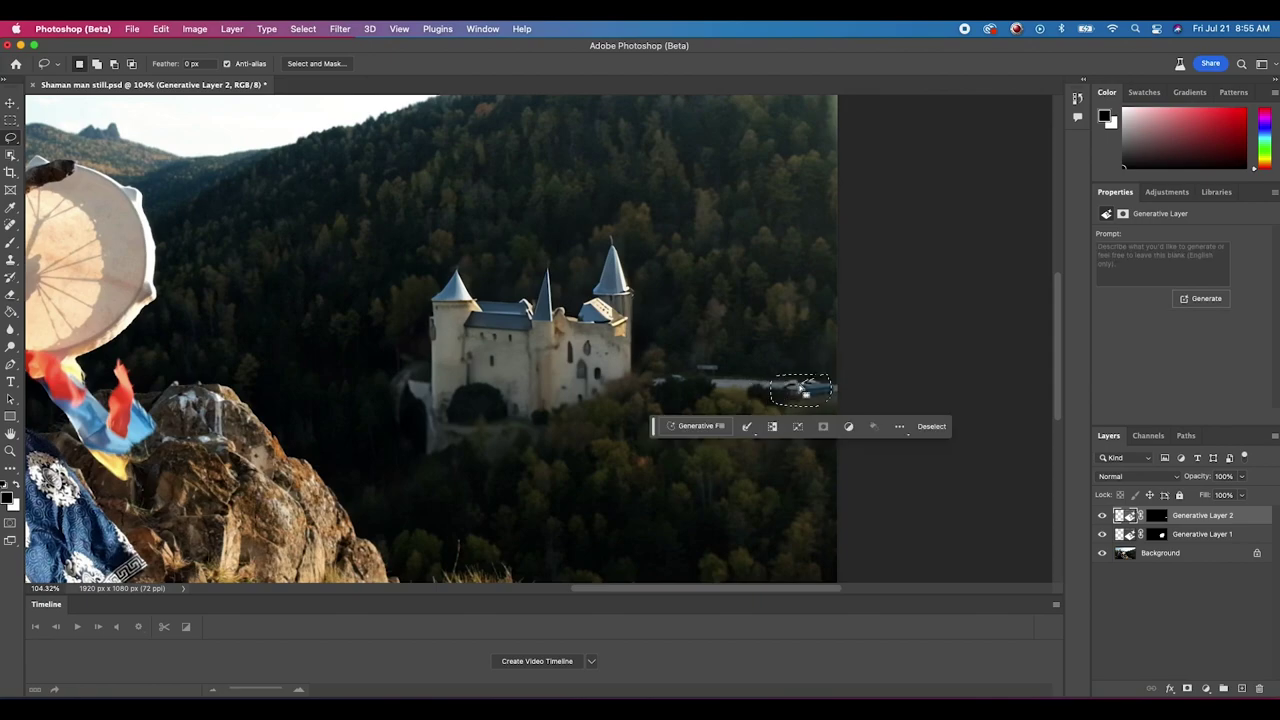
pyautogui.click(699, 425)
pyautogui.write('remove vehicle')
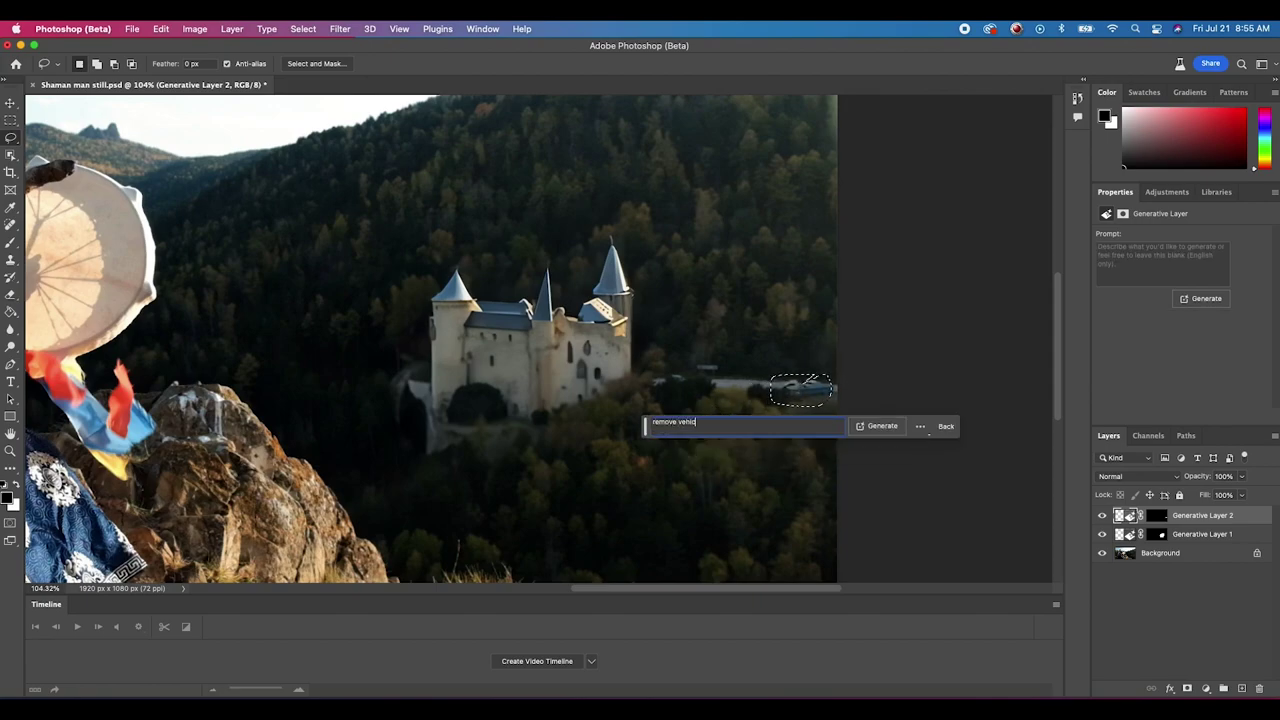
pyautogui.click(882, 426)
pyautogui.click(1205, 354)
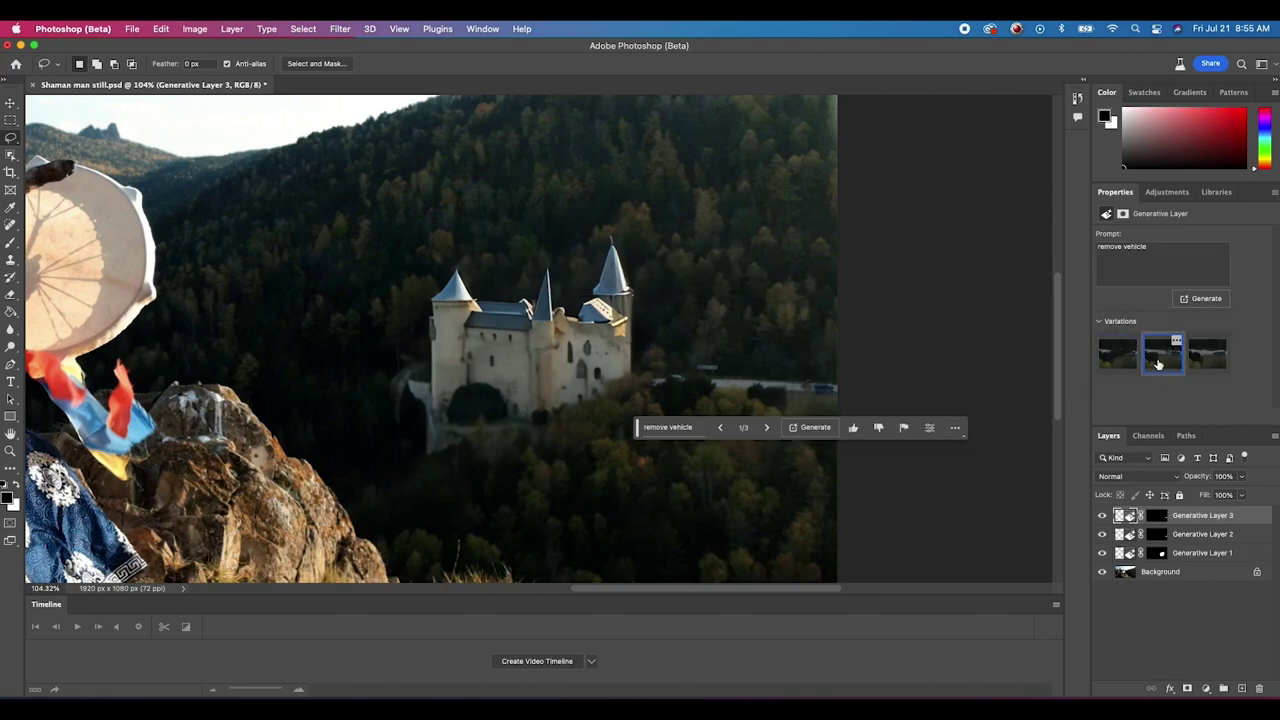
# - Examine the castle's towers, walls and road up close, and check how they blend into the whole image
pyautogui.scroll(-2, 578, 413)
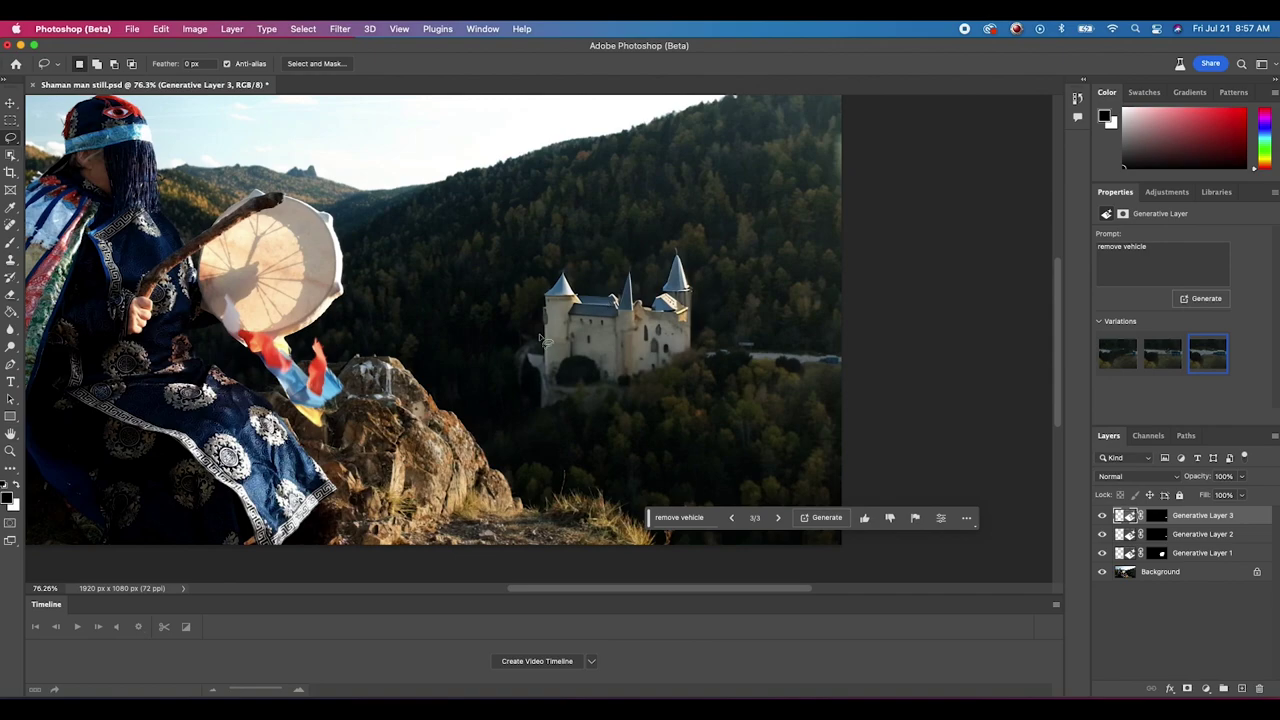
pyautogui.scroll(4, 544, 340)
pyautogui.scroll(3, 544, 340)
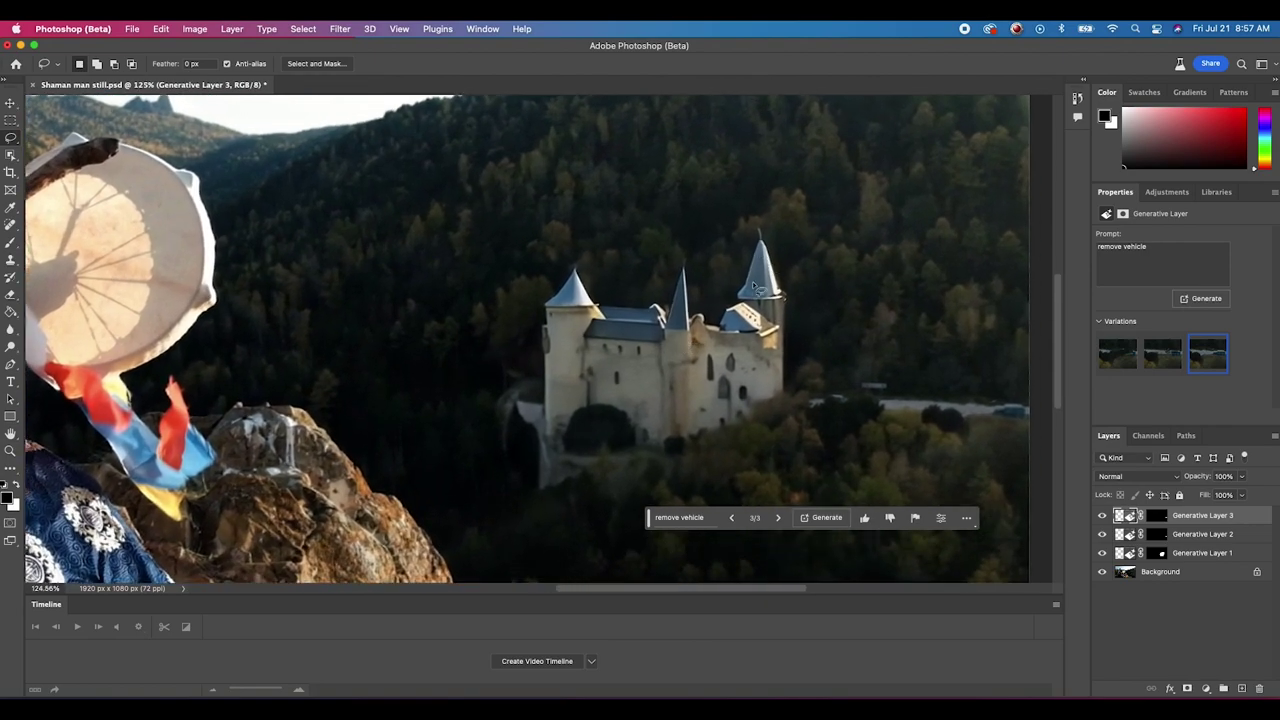
pyautogui.scroll(4, 740, 345)
pyautogui.scroll(1, 688, 343)
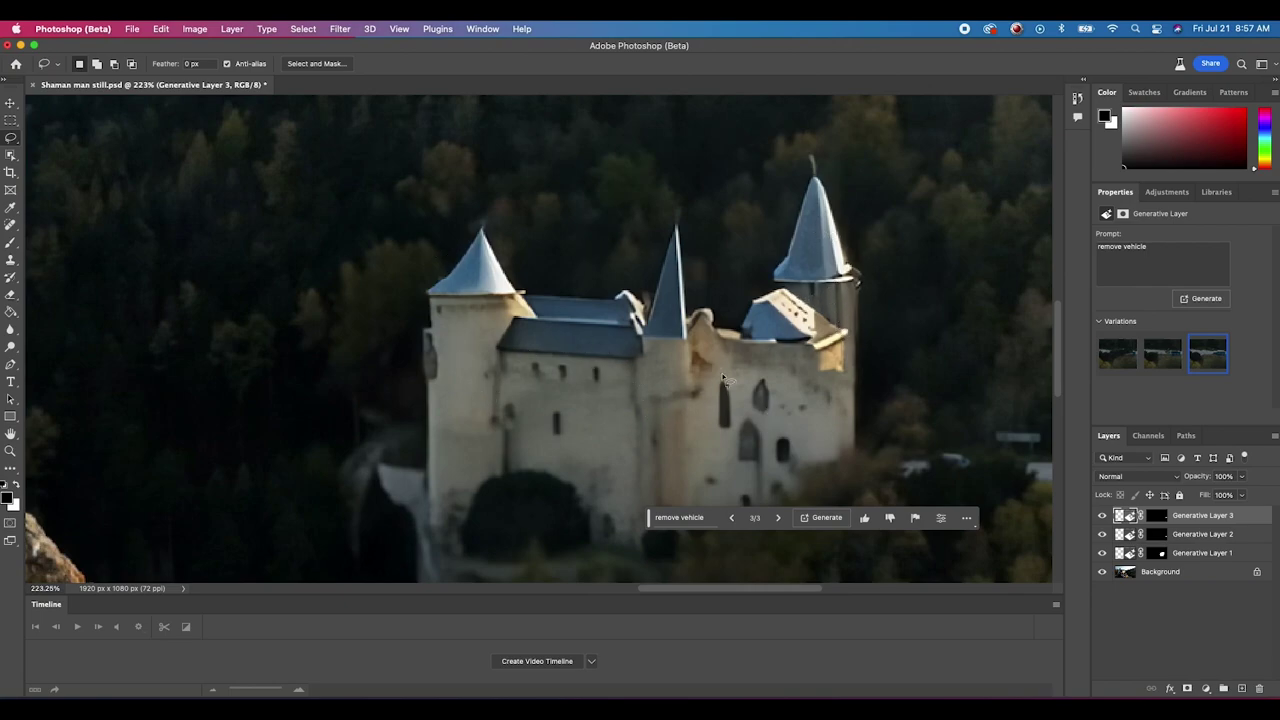
pyautogui.scroll(-5, 537, 473)
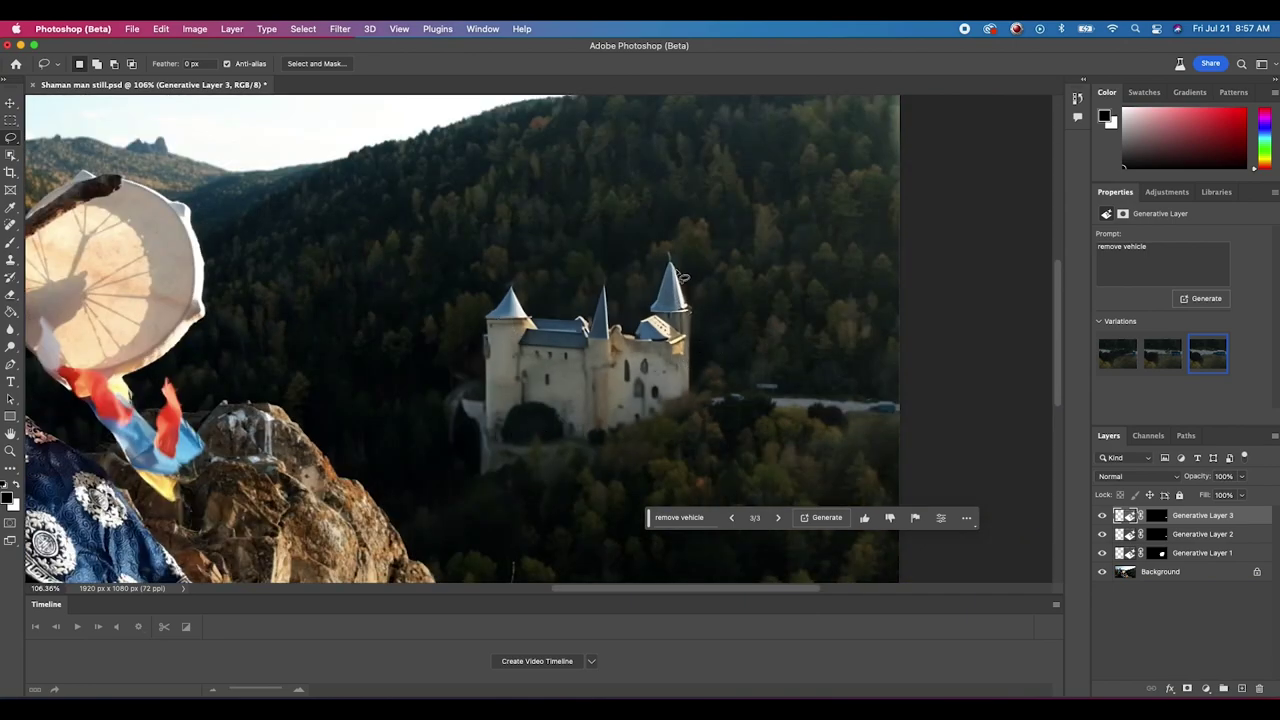
pyautogui.scroll(-3, 690, 306)
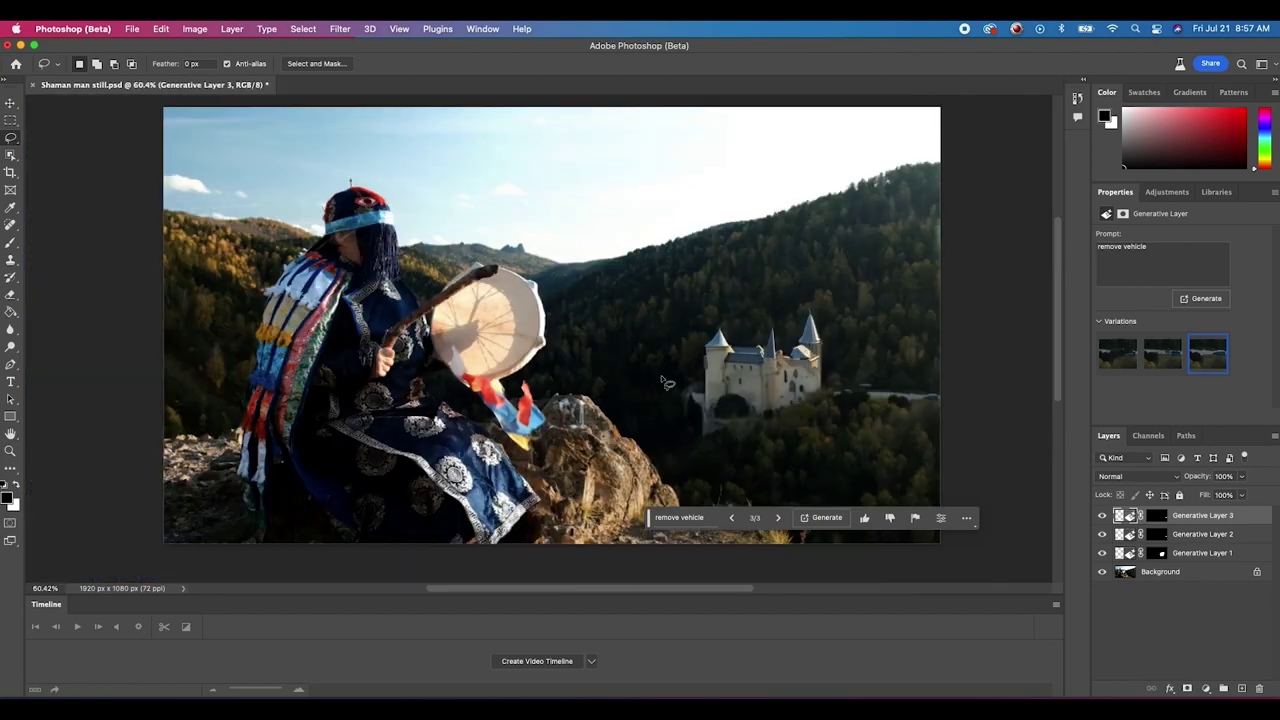
# - Compare the original still with the edited one by hiding all three generative layers and showing them again
pyautogui.moveTo(648, 517); pyautogui.dragTo(425, 177)
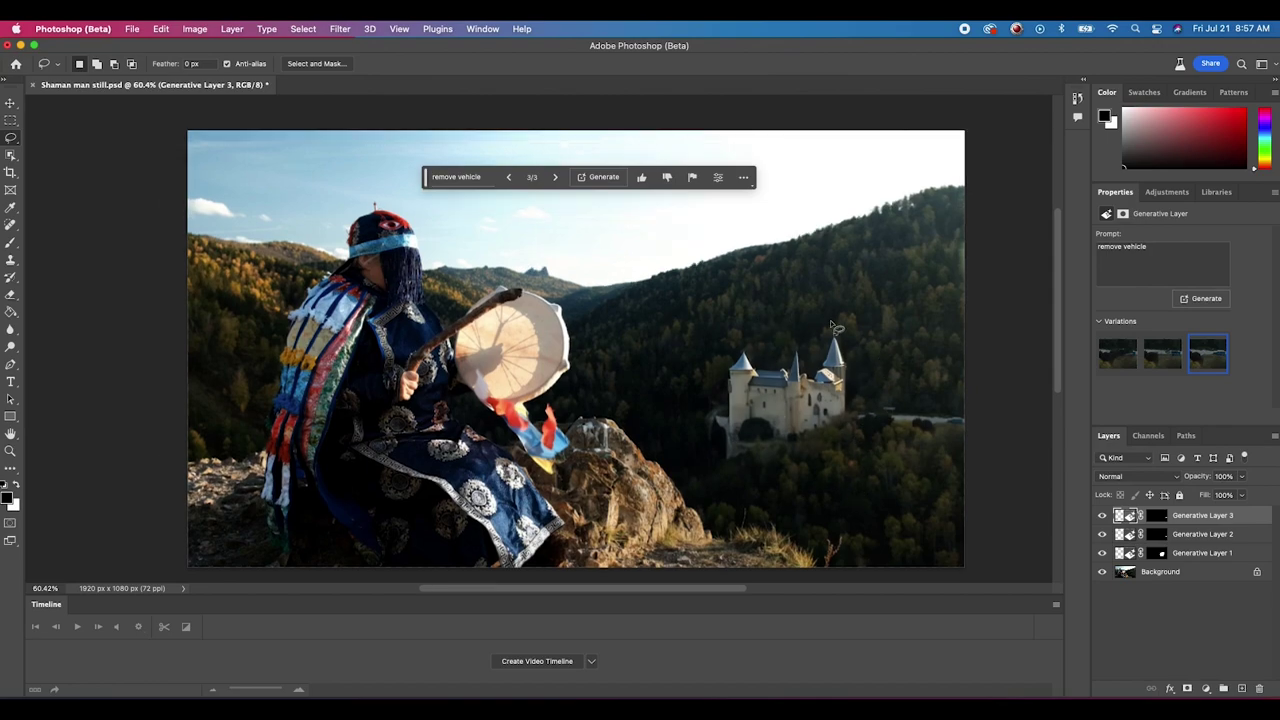
pyautogui.moveTo(426, 177); pyautogui.dragTo(481, 218)
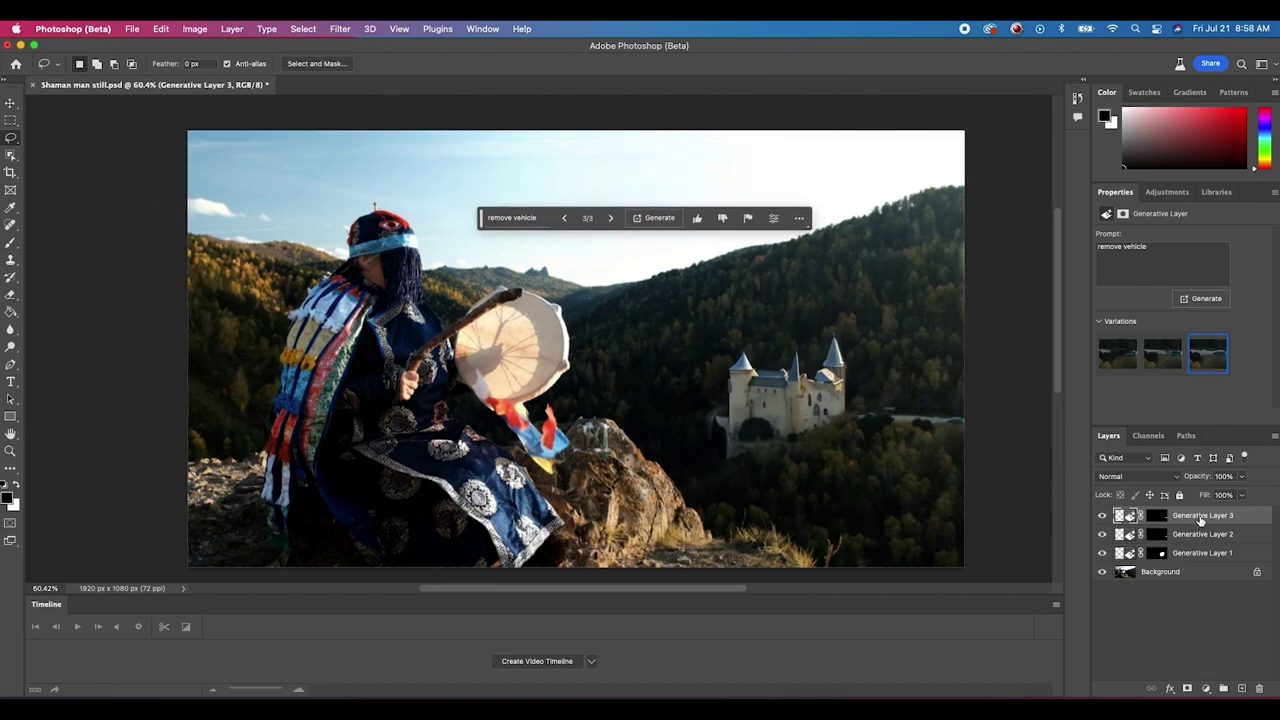
pyautogui.click(1103, 515)
pyautogui.click(1103, 534)
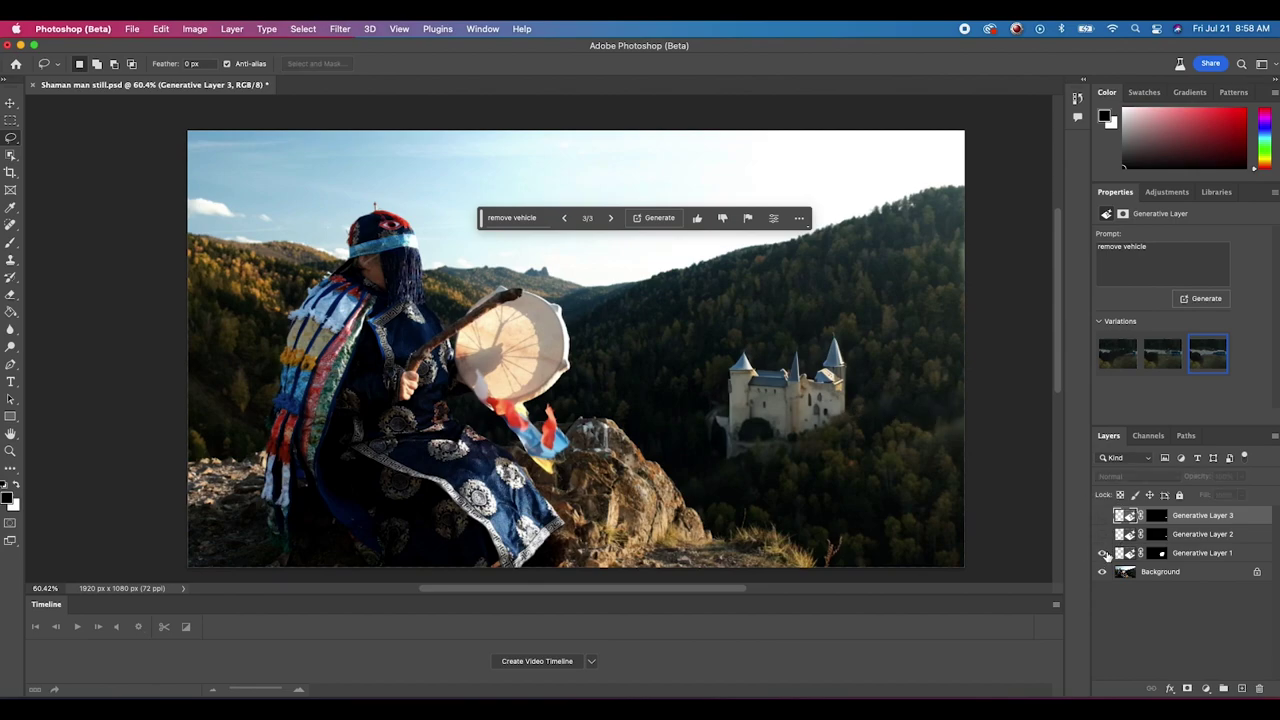
pyautogui.click(1103, 554)
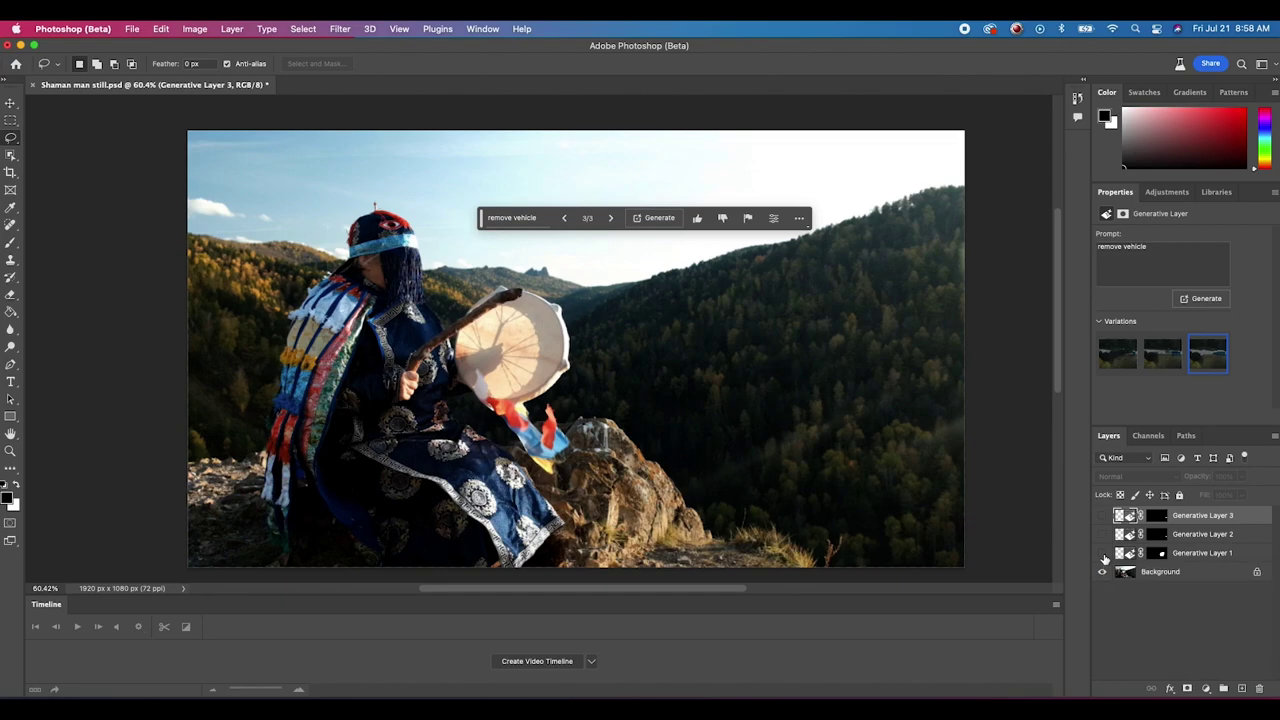
pyautogui.click(1103, 554)
pyautogui.click(1101, 535)
pyautogui.click(1101, 516)
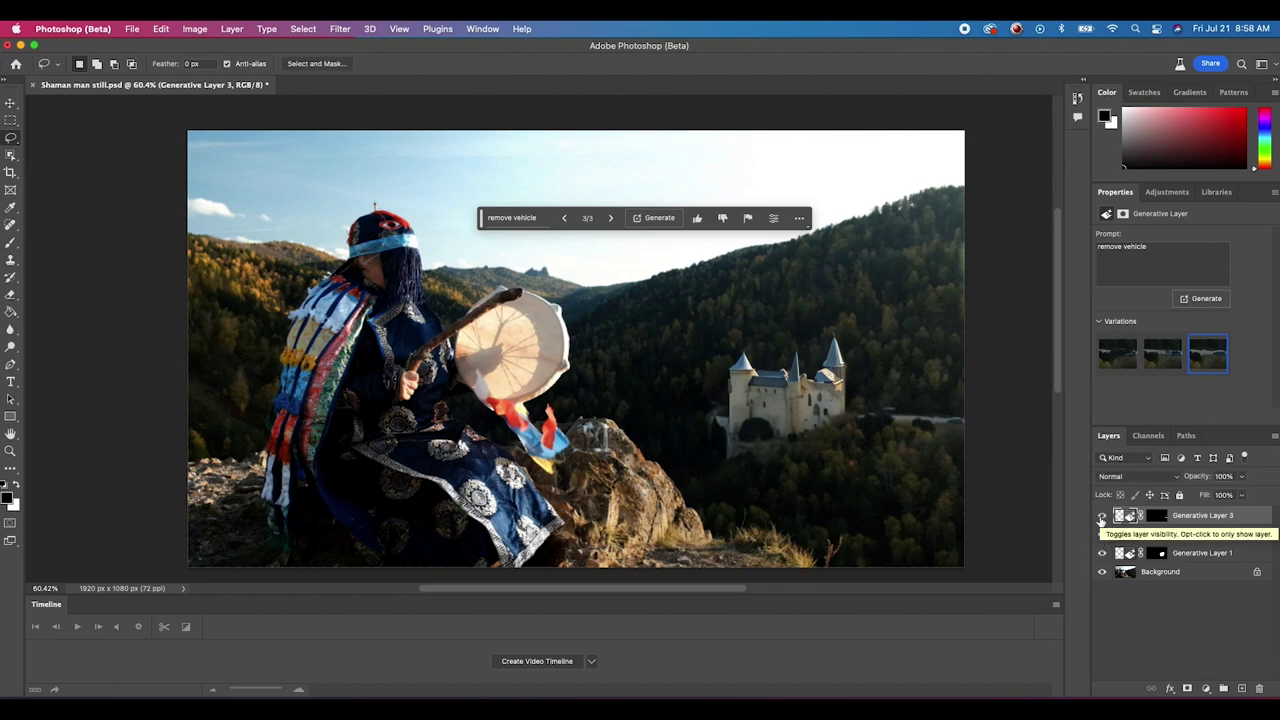
# - Inspect the generated castle and road without the background, restore all layers, and review the castle layer's variations
pyautogui.click(1102, 572)
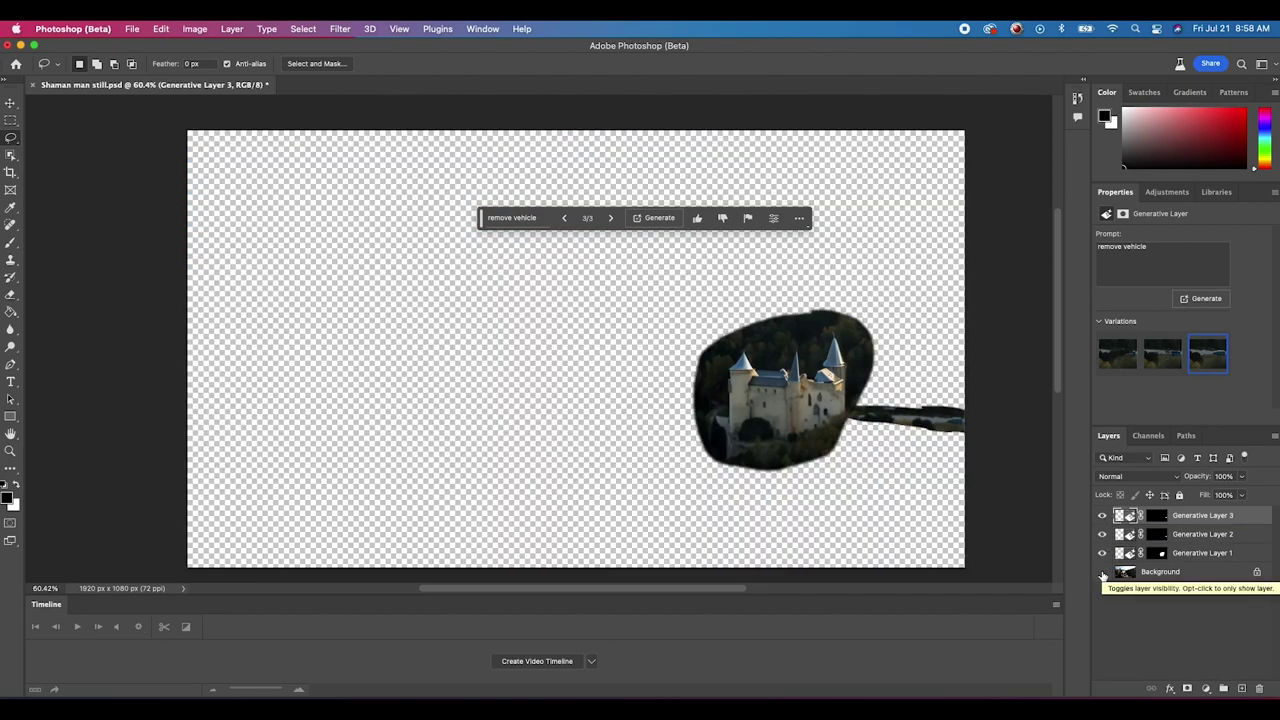
pyautogui.click(1102, 573)
pyautogui.click(1102, 573)
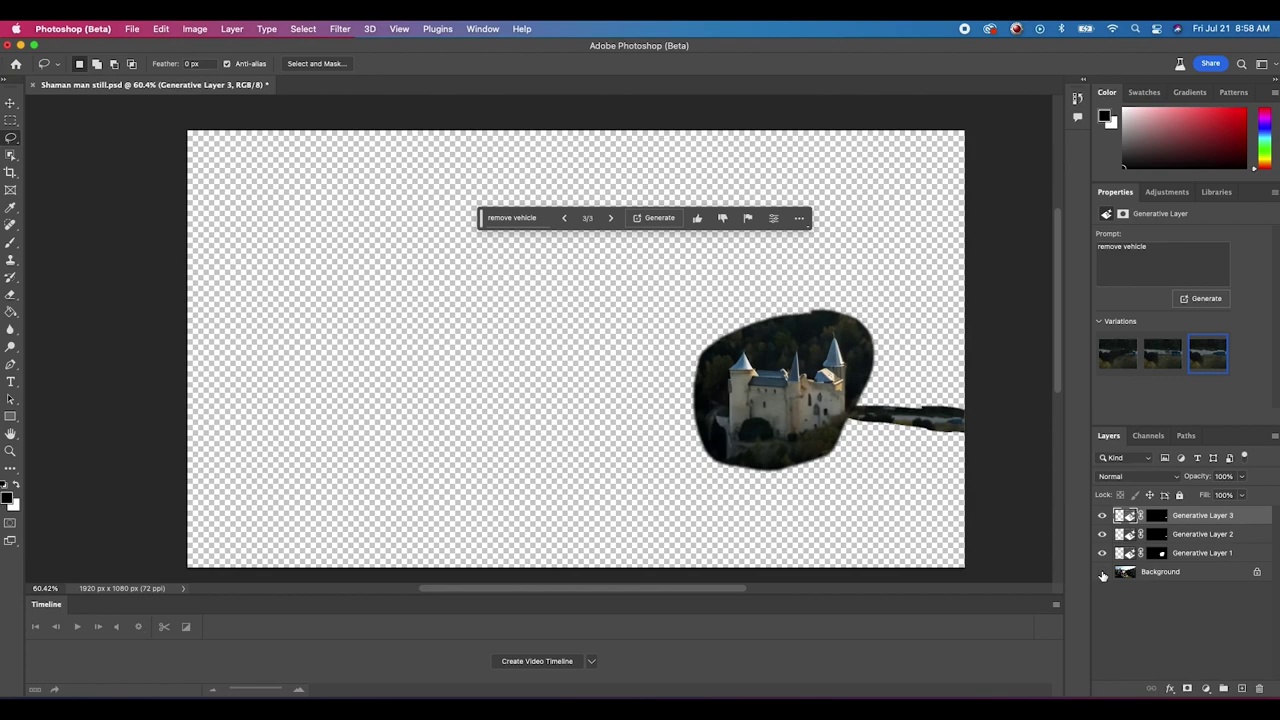
pyautogui.click(1102, 516)
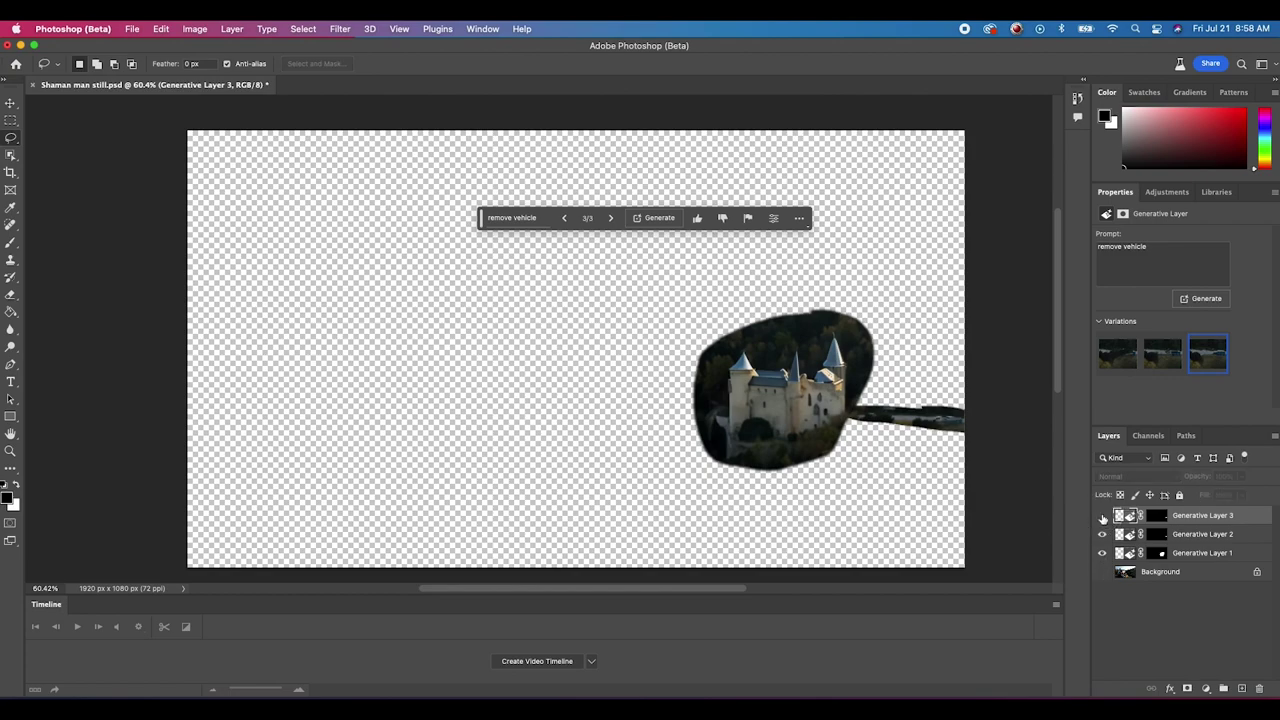
pyautogui.click(1102, 534)
pyautogui.click(1102, 553)
pyautogui.click(1102, 553)
pyautogui.keyDown('alt'); pyautogui.click(1102, 553); pyautogui.keyUp('alt')
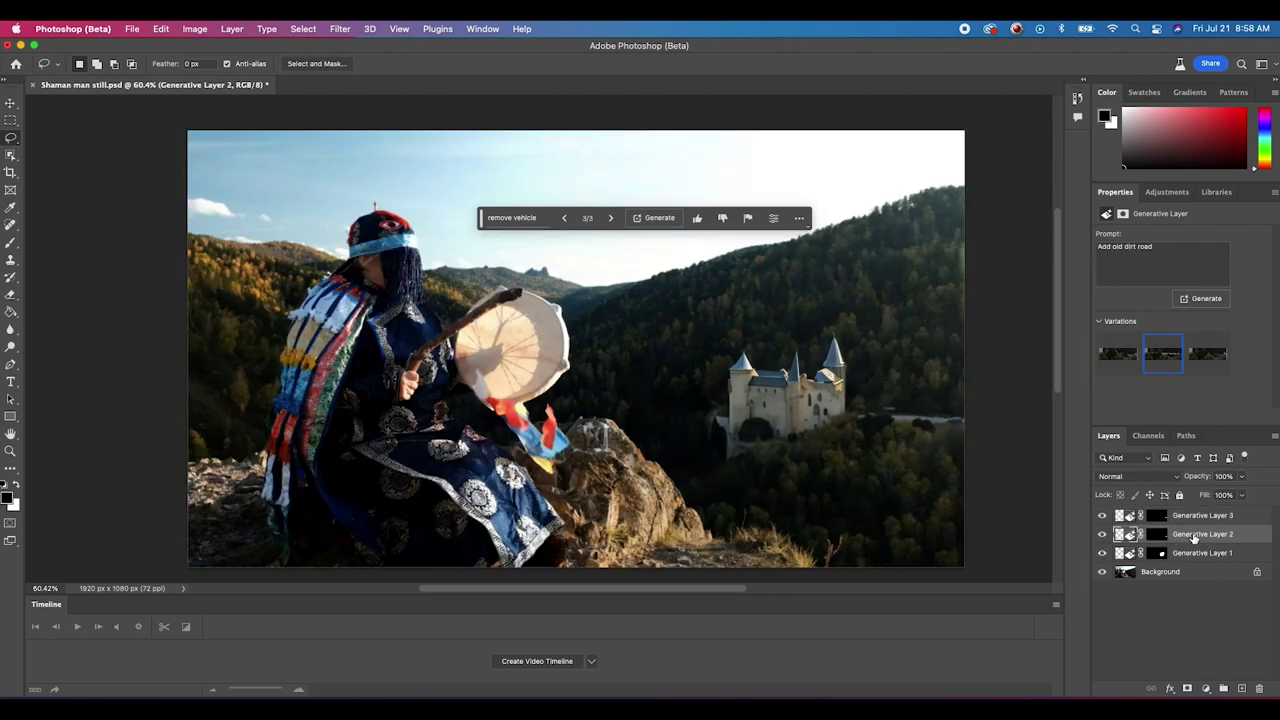
pyautogui.click(1192, 555)
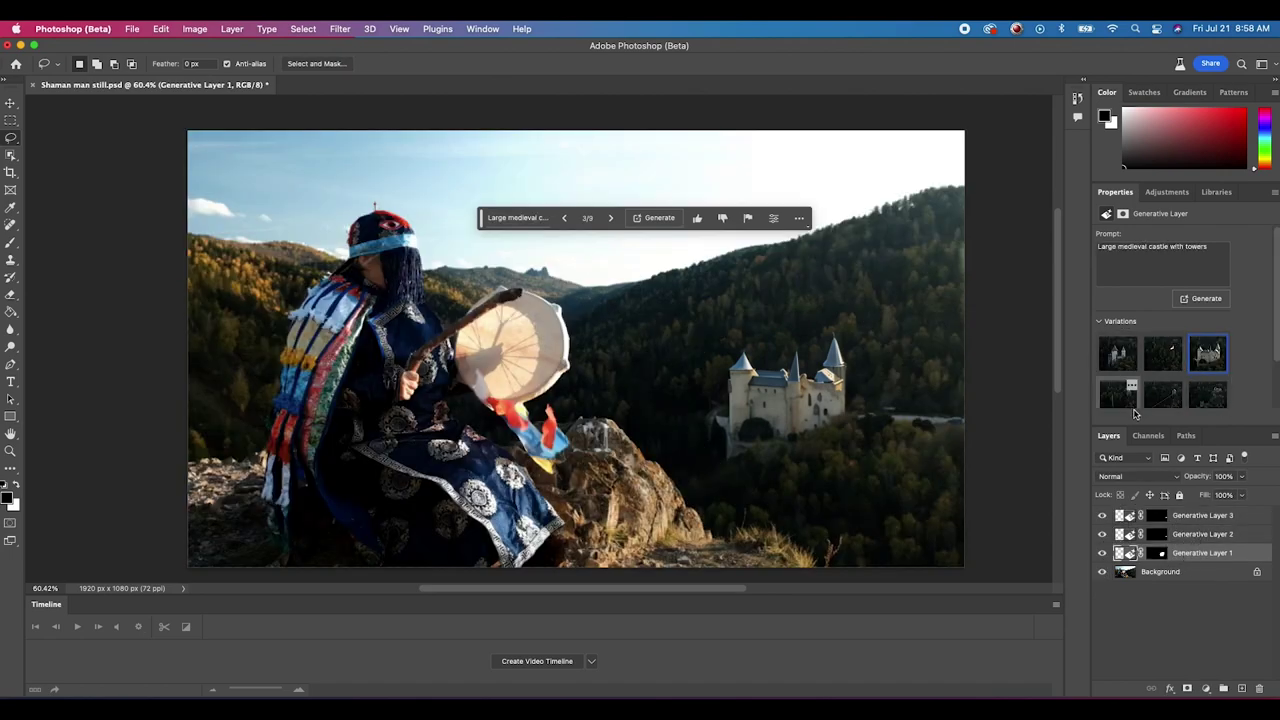
pyautogui.click(1117, 350)
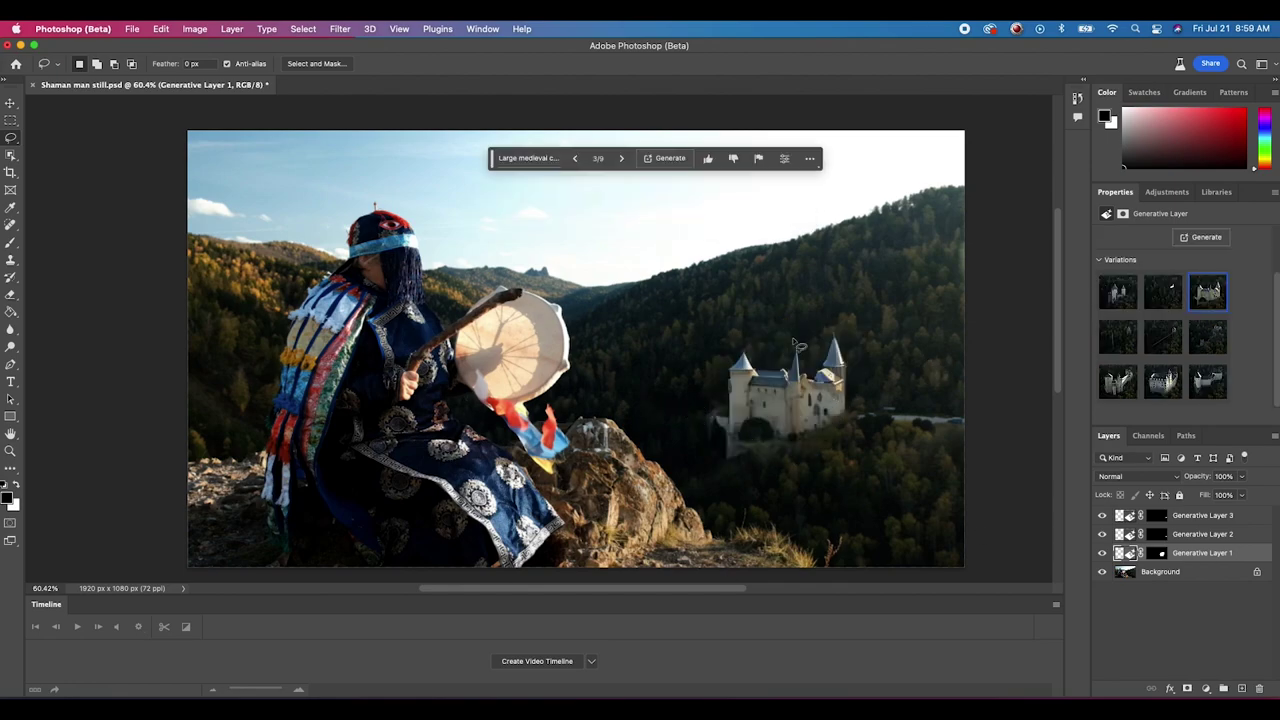
# - Save the edited shaman still and open After Effects 2021
pyautogui.click(132, 28)
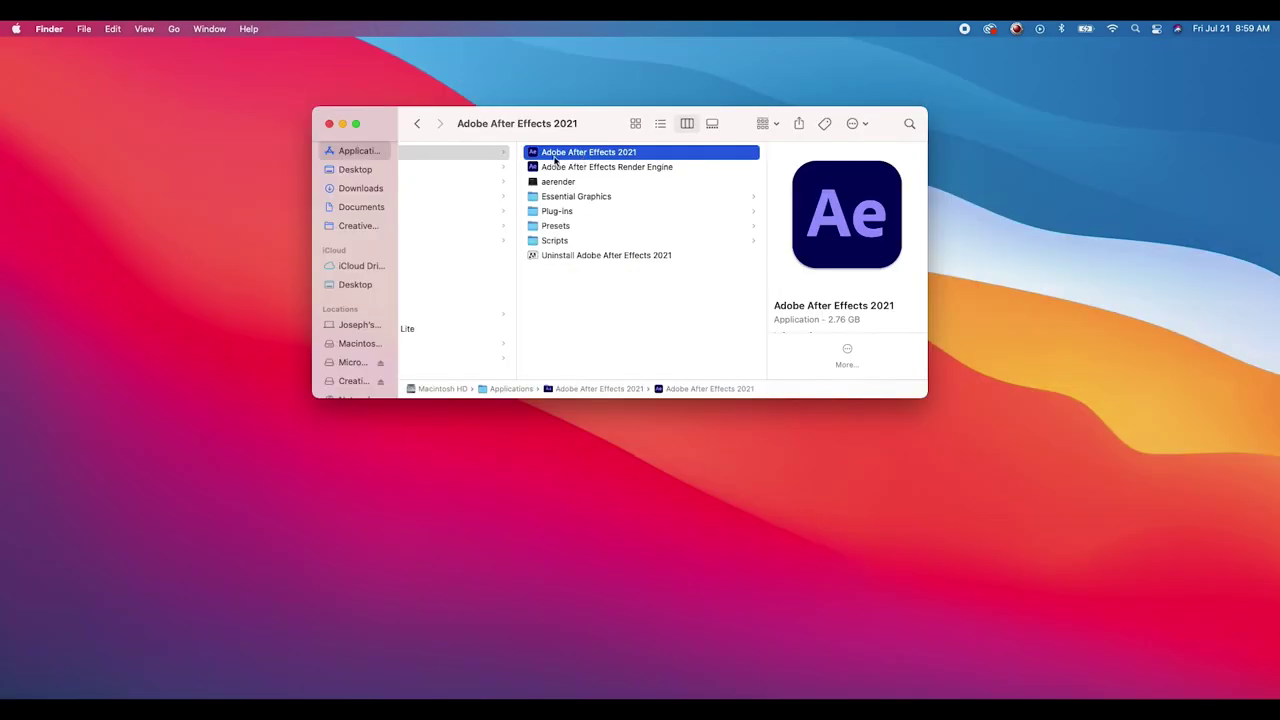
pyautogui.doubleClick(553, 157)
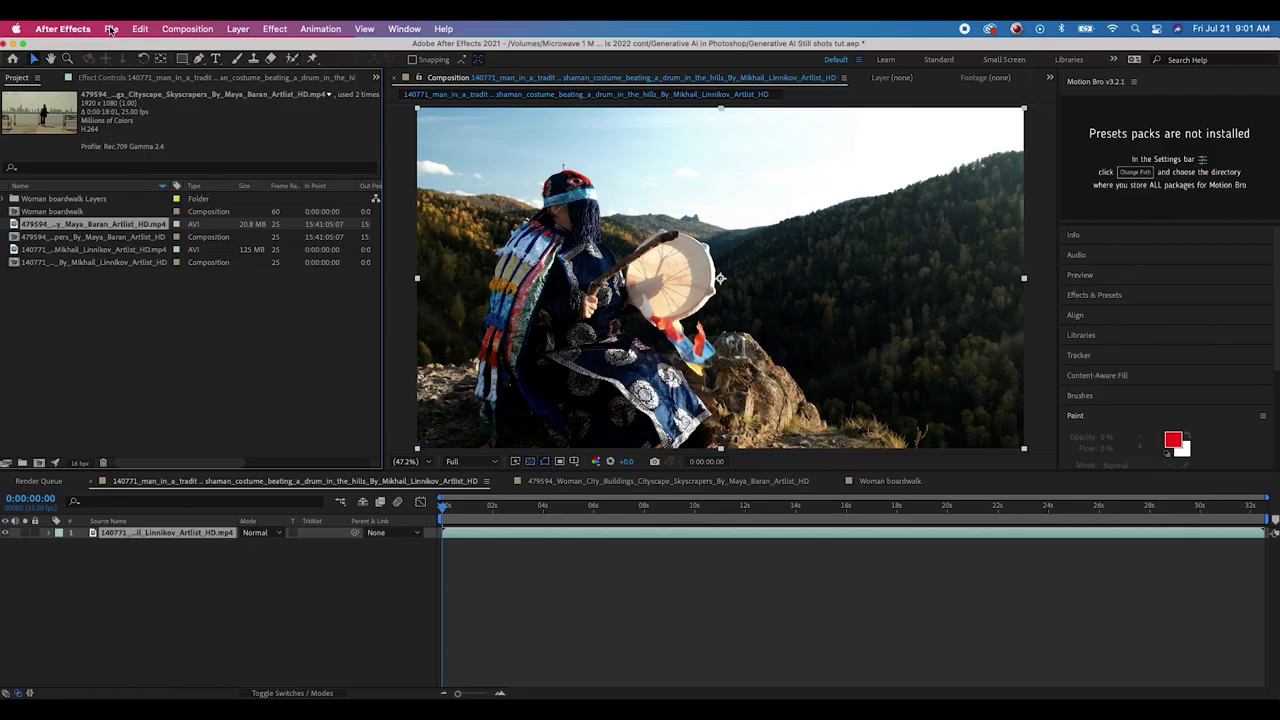
# - Import Shaman man still.psd into the project as a Composition with Editable Layer Styles
pyautogui.click(111, 29)
pyautogui.moveTo(200, 225)
pyautogui.click(328, 218)
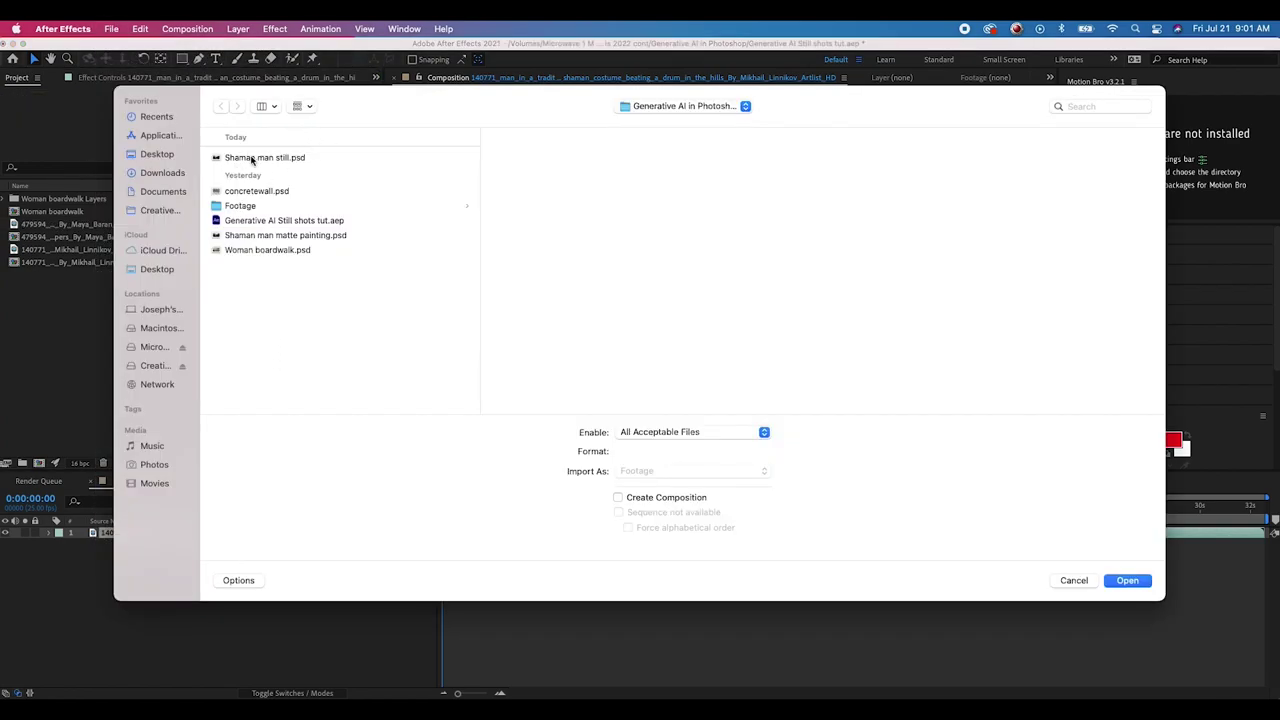
pyautogui.click(251, 158)
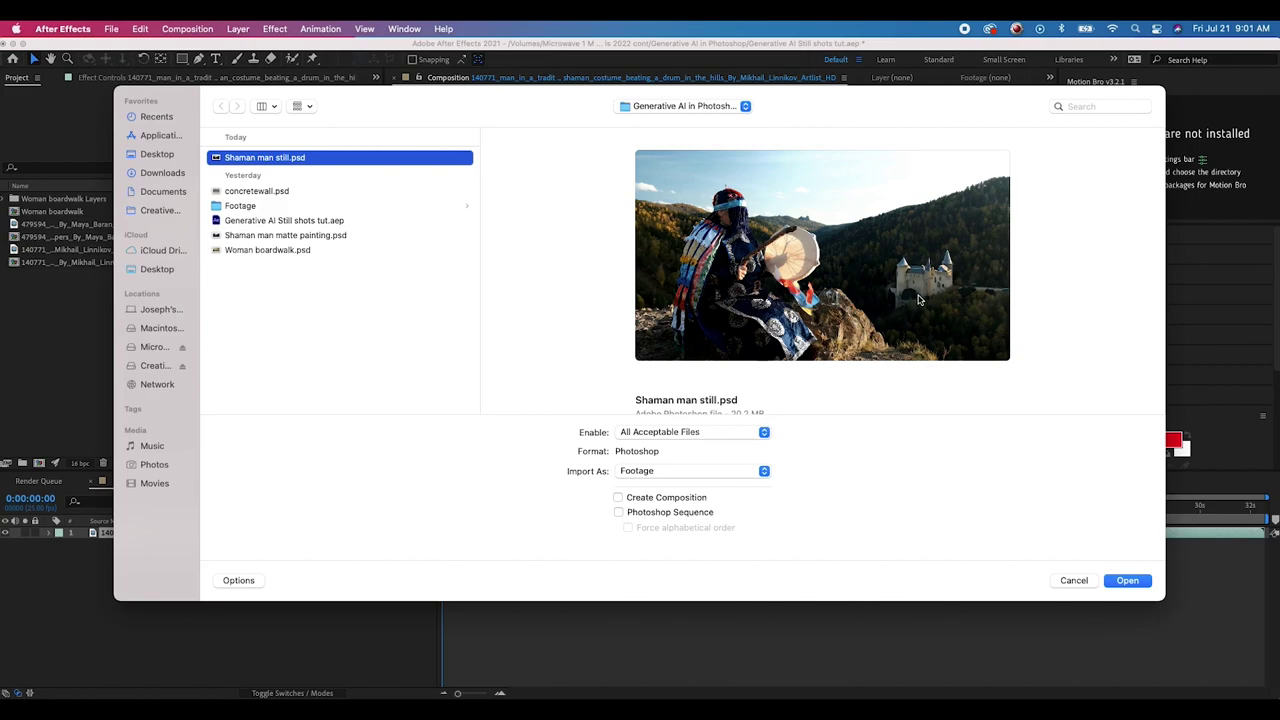
pyautogui.click(1133, 581)
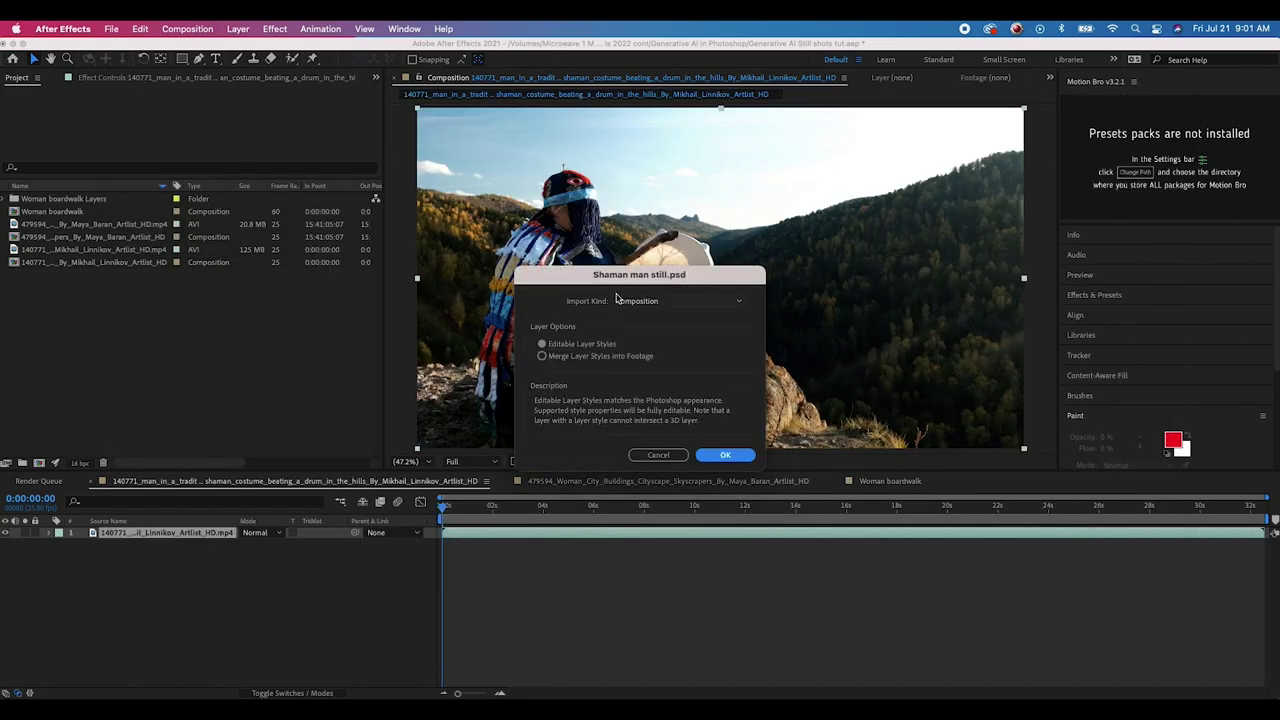
pyautogui.moveTo(628, 276); pyautogui.dragTo(566, 248)
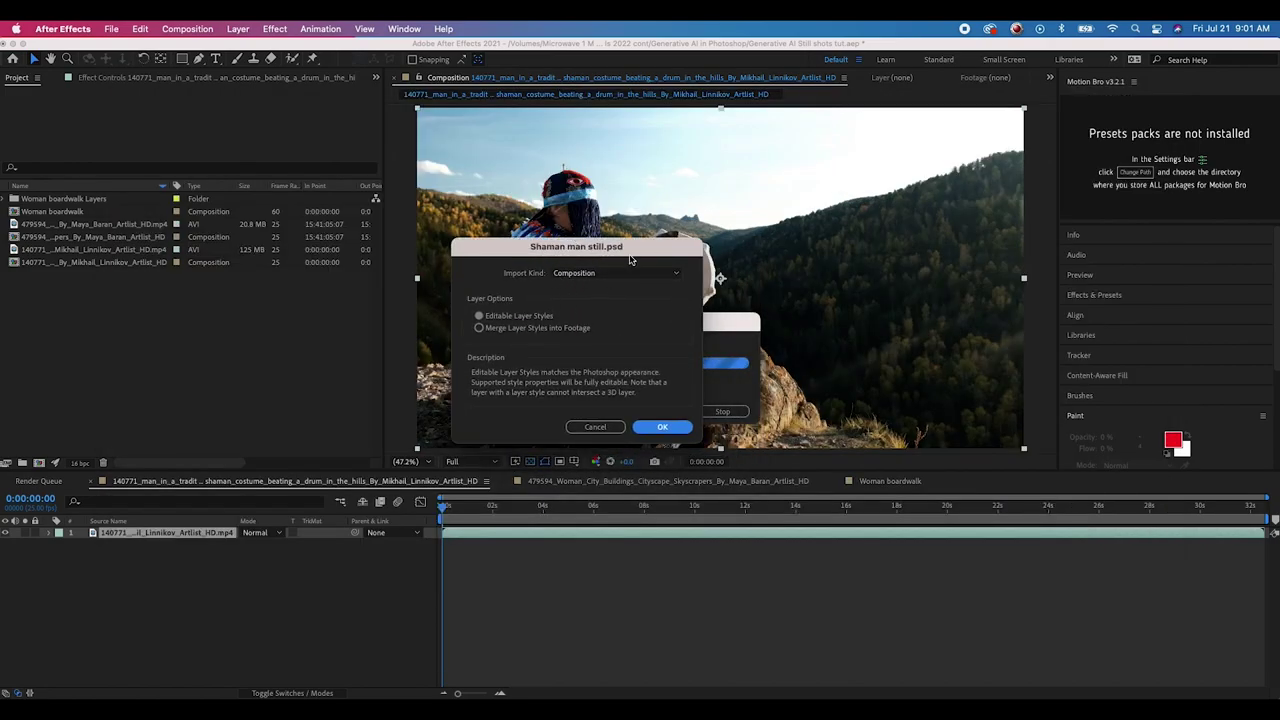
pyautogui.click(579, 277)
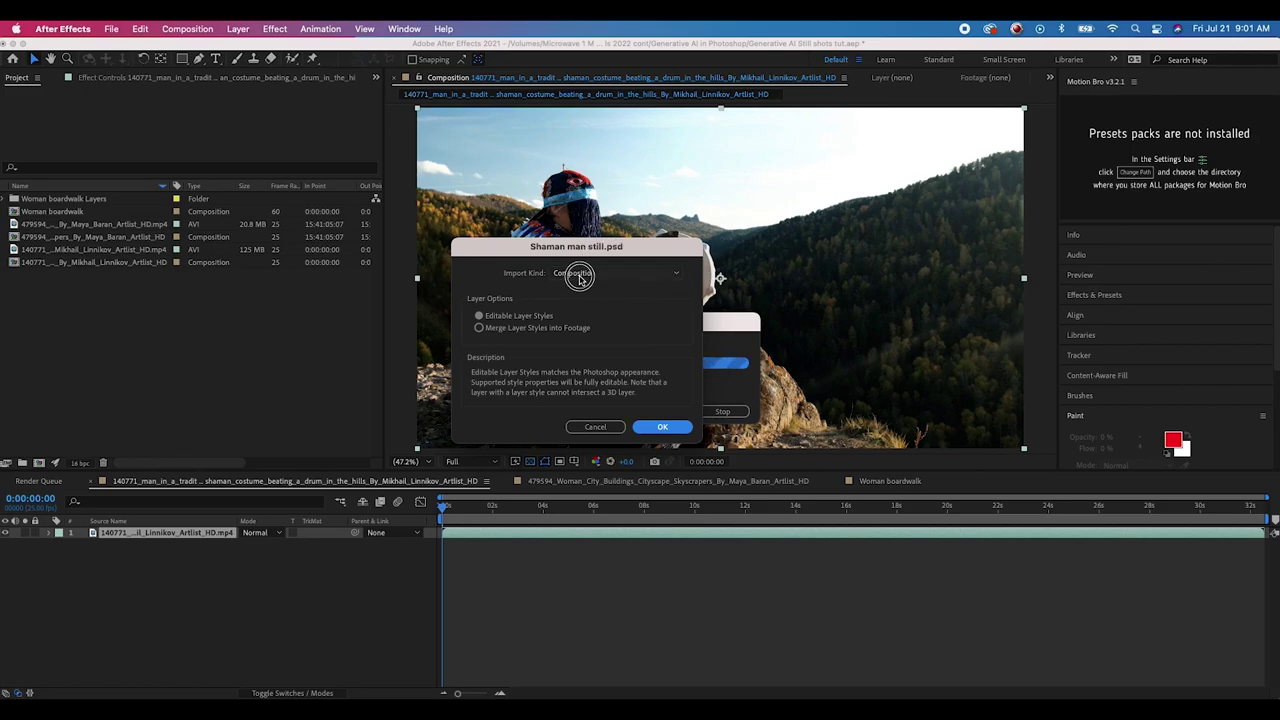
pyautogui.click(582, 286)
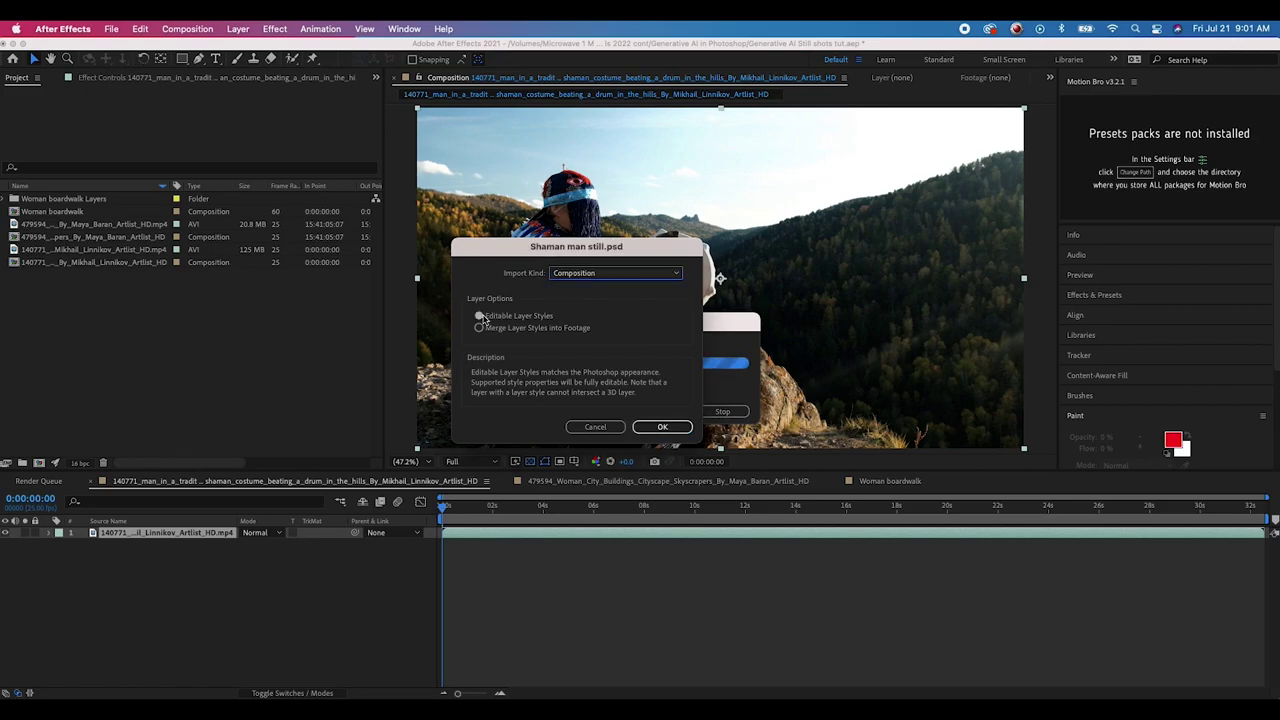
pyautogui.click(662, 426)
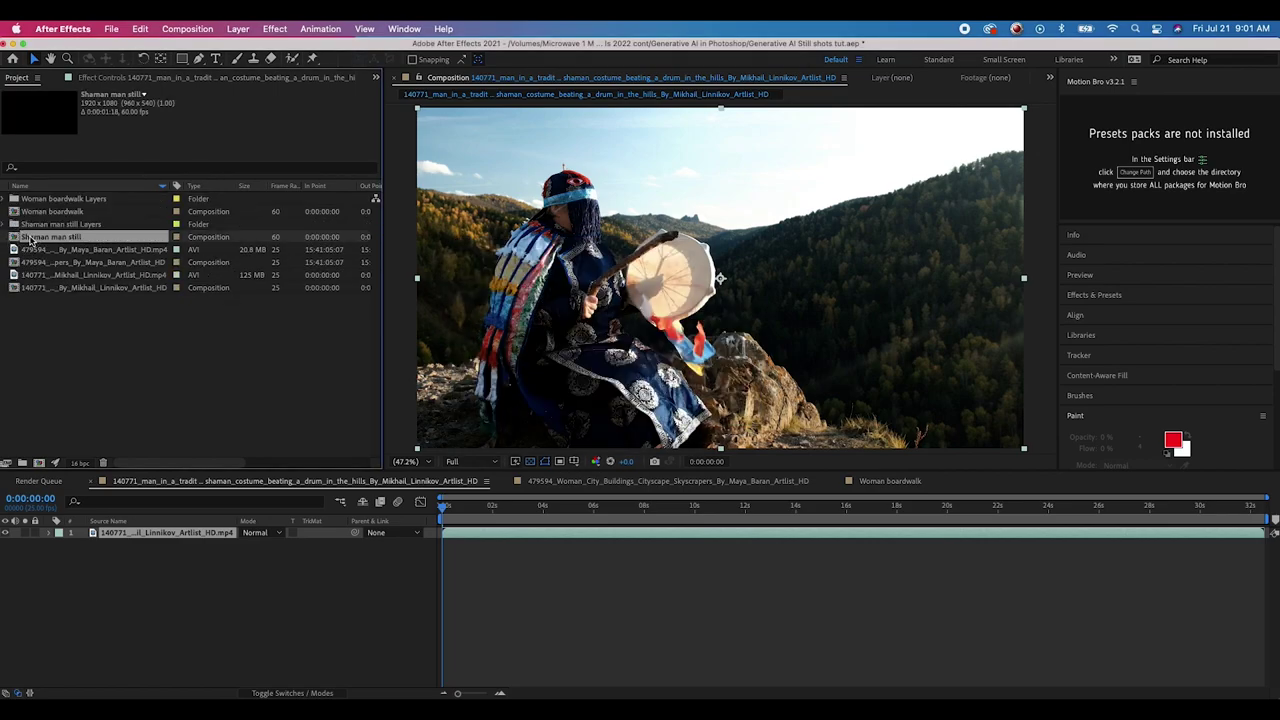
# - Open the Shaman man still composition and place the 140771 shaman drumming clip above all its layers
pyautogui.doubleClick(31, 238)
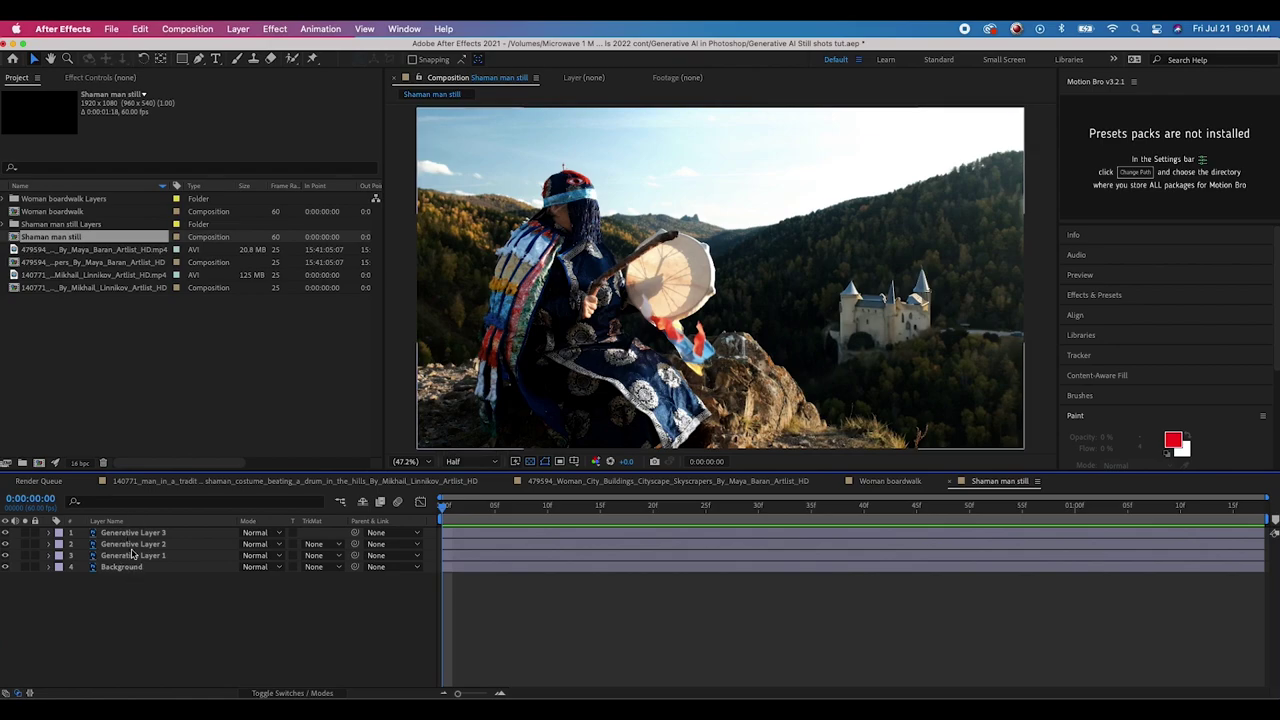
pyautogui.press('space')
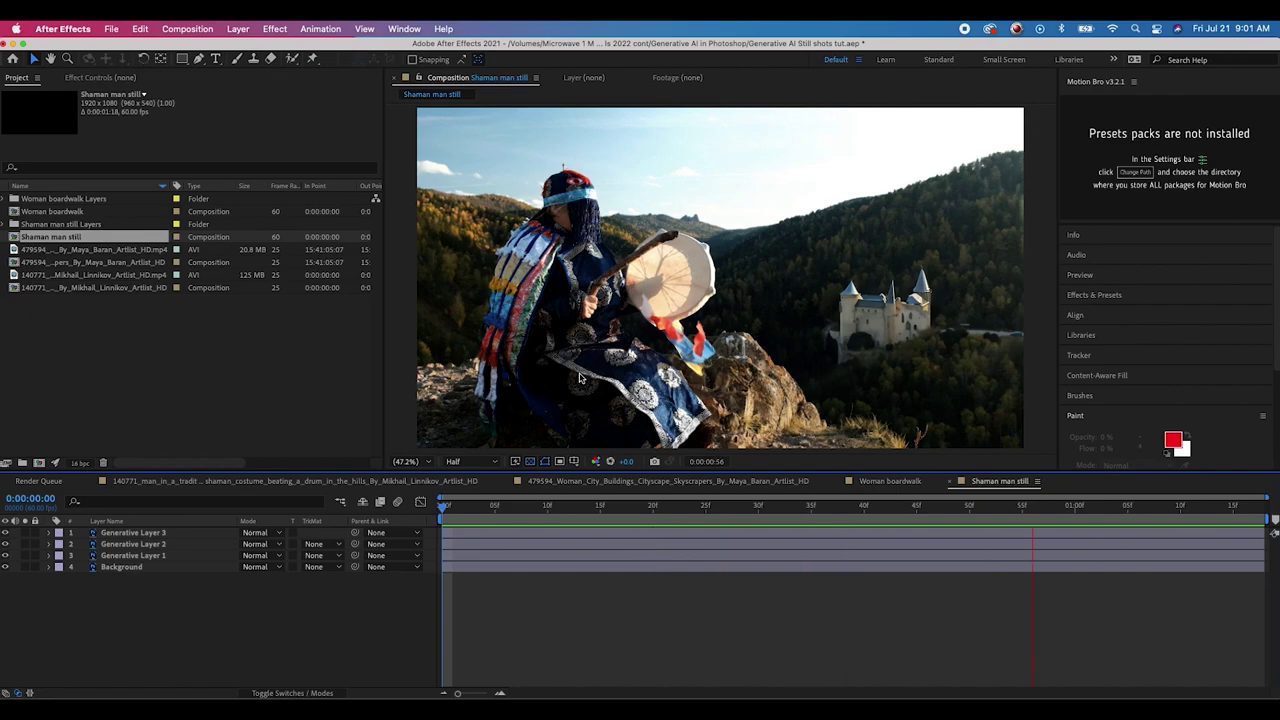
pyautogui.press('space')
pyautogui.click(57, 276)
pyautogui.moveTo(40, 281); pyautogui.dragTo(104, 535)
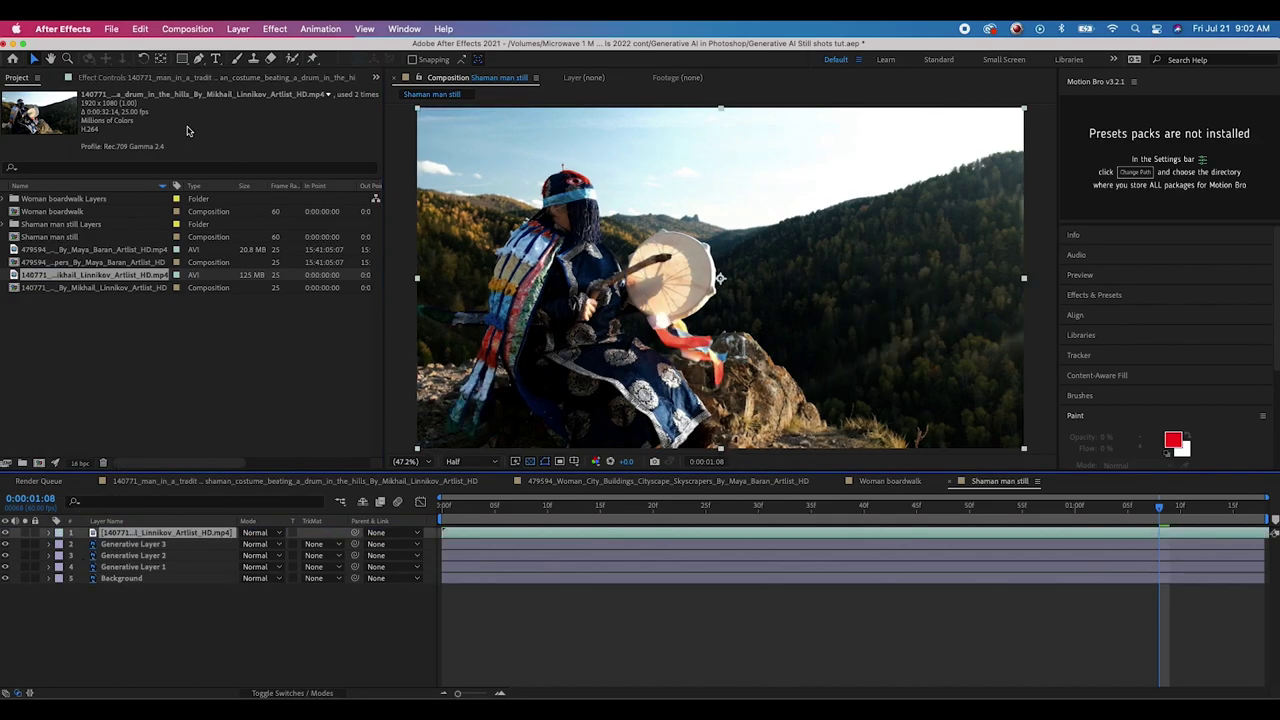
# - Mask the shaman, his drum and the foreground rocks on the drumming clip with the Pen tool, and feather the mask by 61 pixels
pyautogui.click(199, 58)
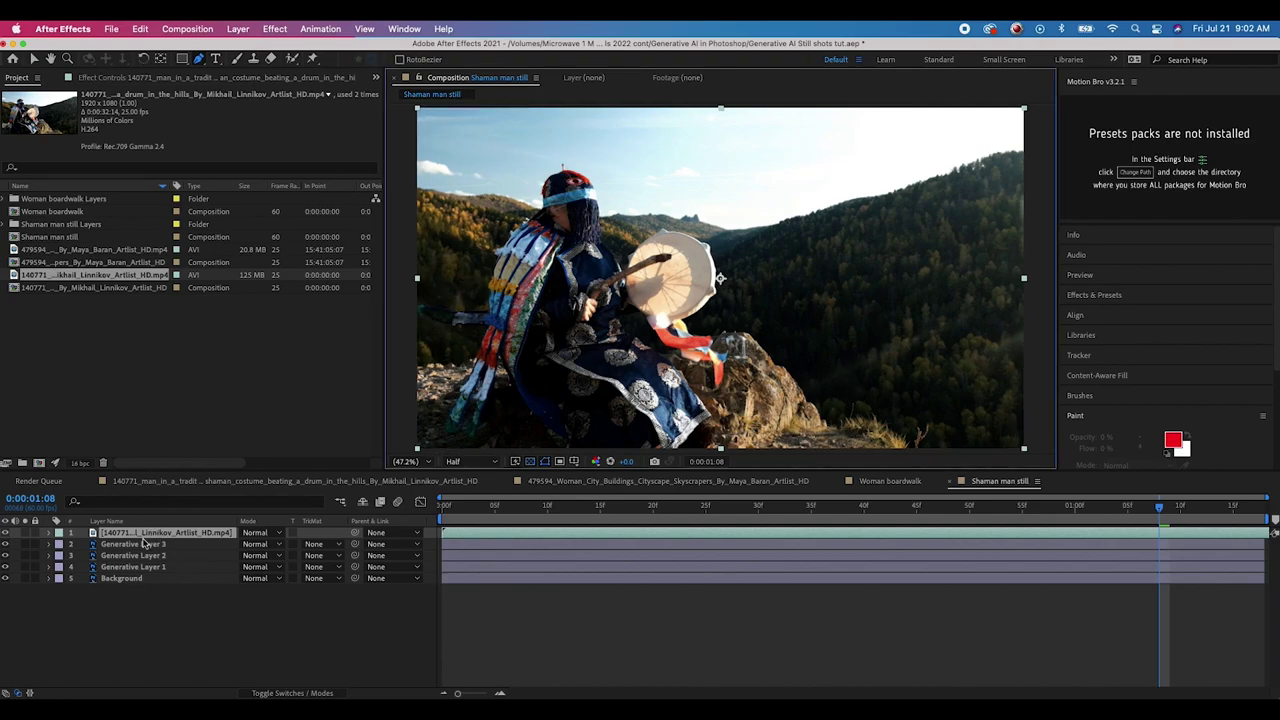
pyautogui.moveTo(408, 260); pyautogui.dragTo(473, 289)
pyautogui.click(473, 247)
pyautogui.click(504, 158)
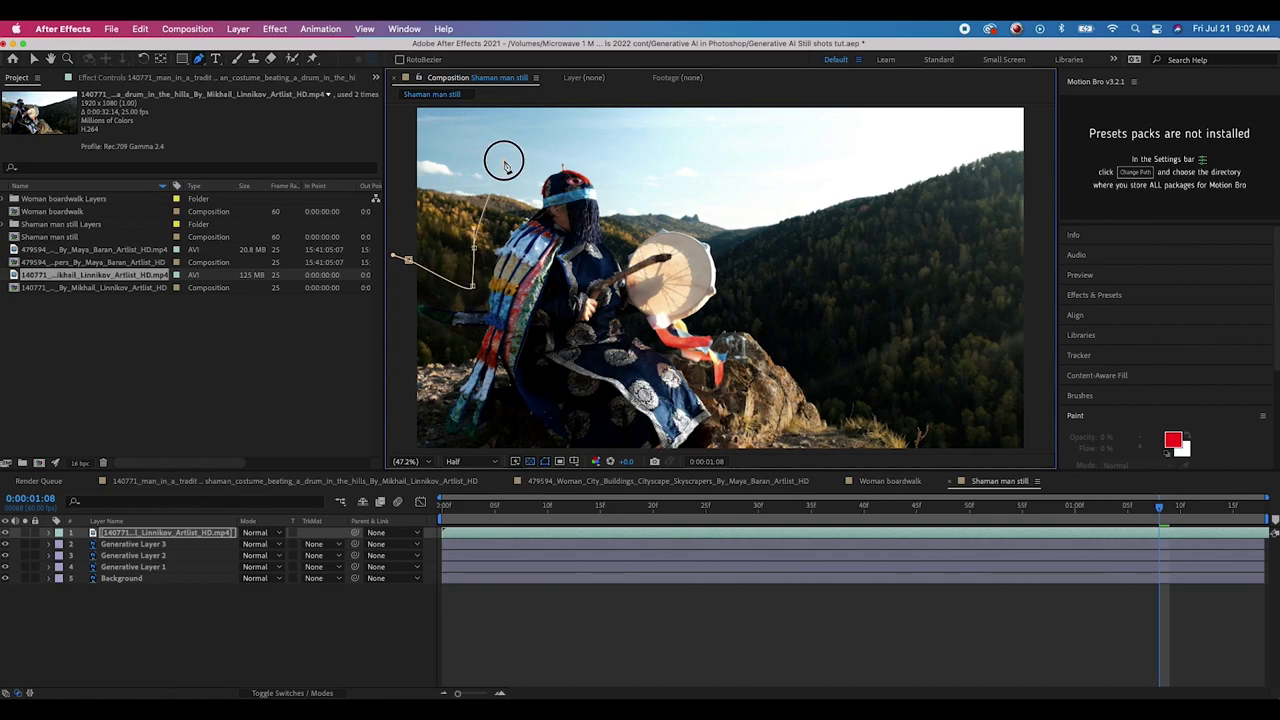
pyautogui.click(652, 176)
pyautogui.click(653, 205)
pyautogui.click(711, 207)
pyautogui.click(745, 237)
pyautogui.click(762, 297)
pyautogui.click(772, 334)
pyautogui.click(798, 370)
pyautogui.click(824, 401)
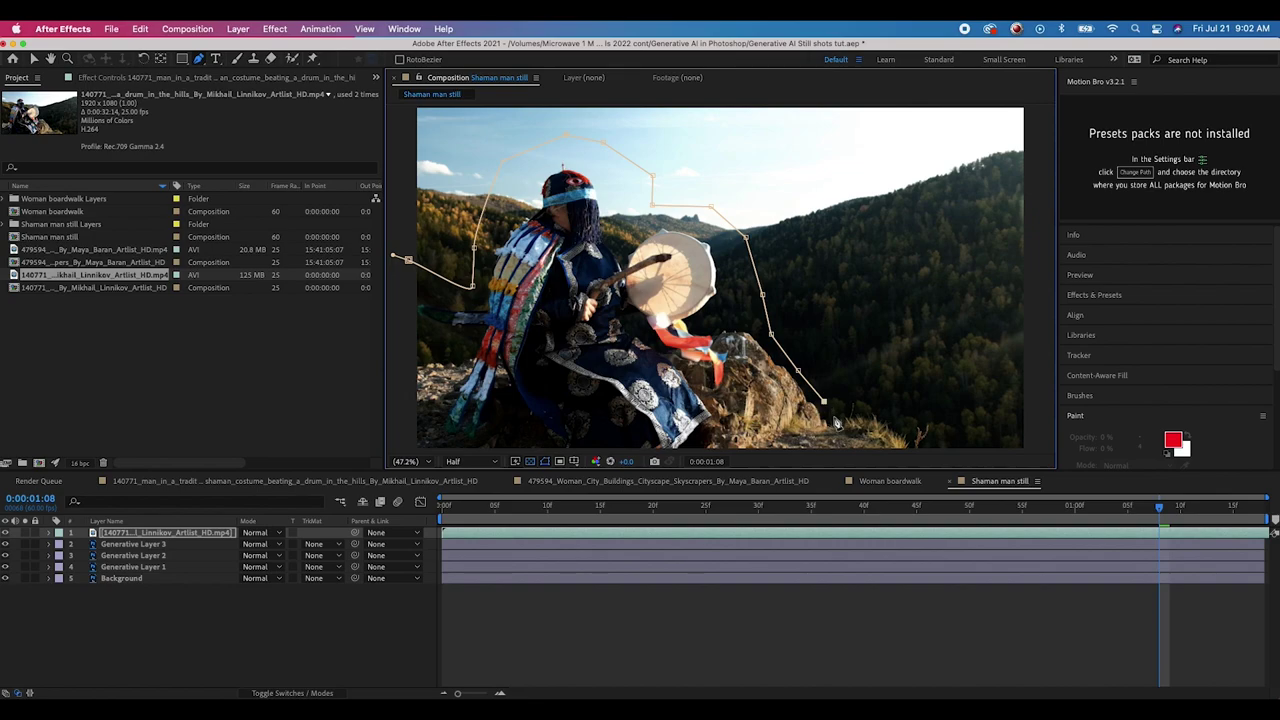
pyautogui.click(838, 413)
pyautogui.click(800, 446)
pyautogui.scroll(-2, 610, 360)
pyautogui.click(611, 420)
pyautogui.scroll(2, 611, 420)
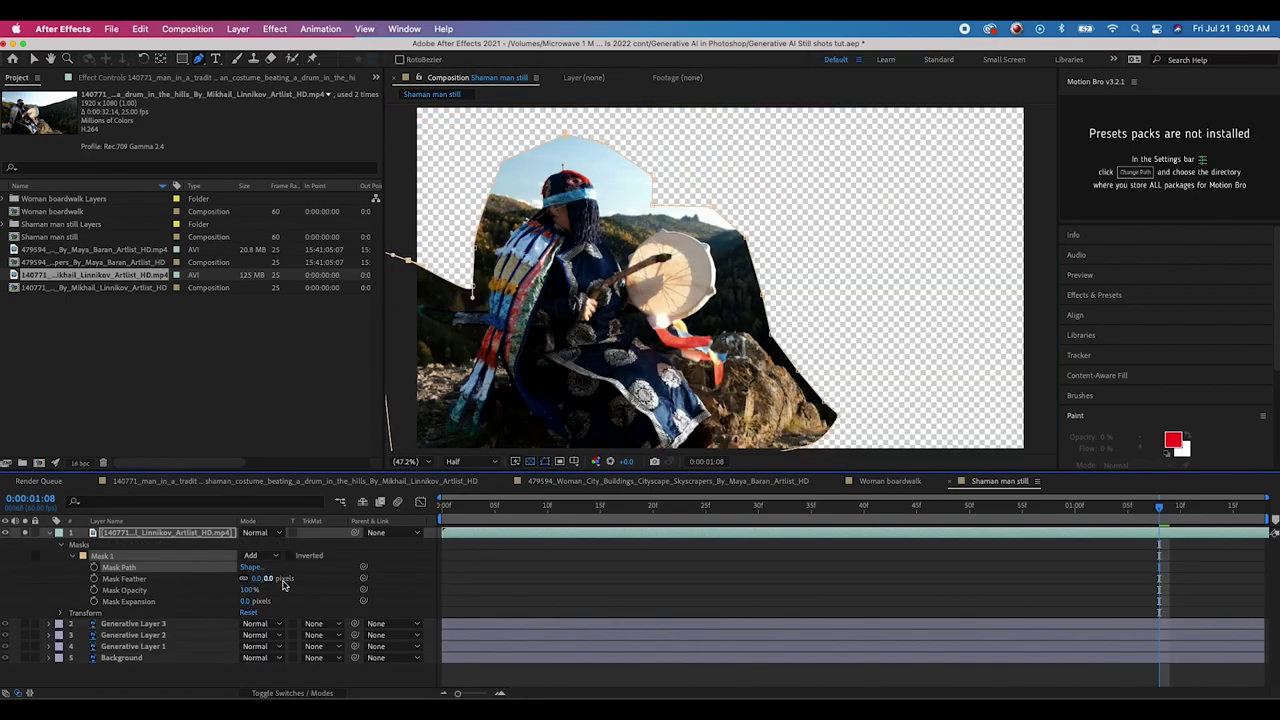
pyautogui.moveTo(253, 578); pyautogui.dragTo(289, 579)
# - Lengthen the duration of the Shaman man still composition and preview the combined shot from the start
pyautogui.click(187, 28)
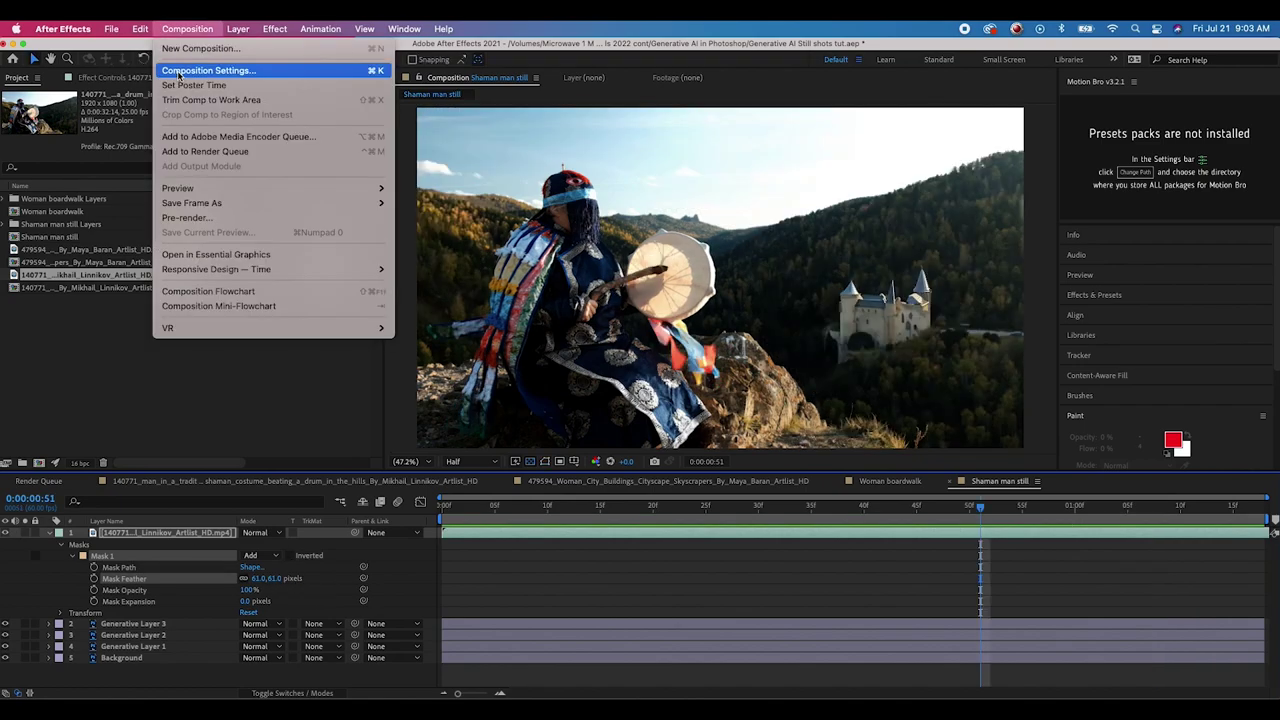
pyautogui.click(180, 74)
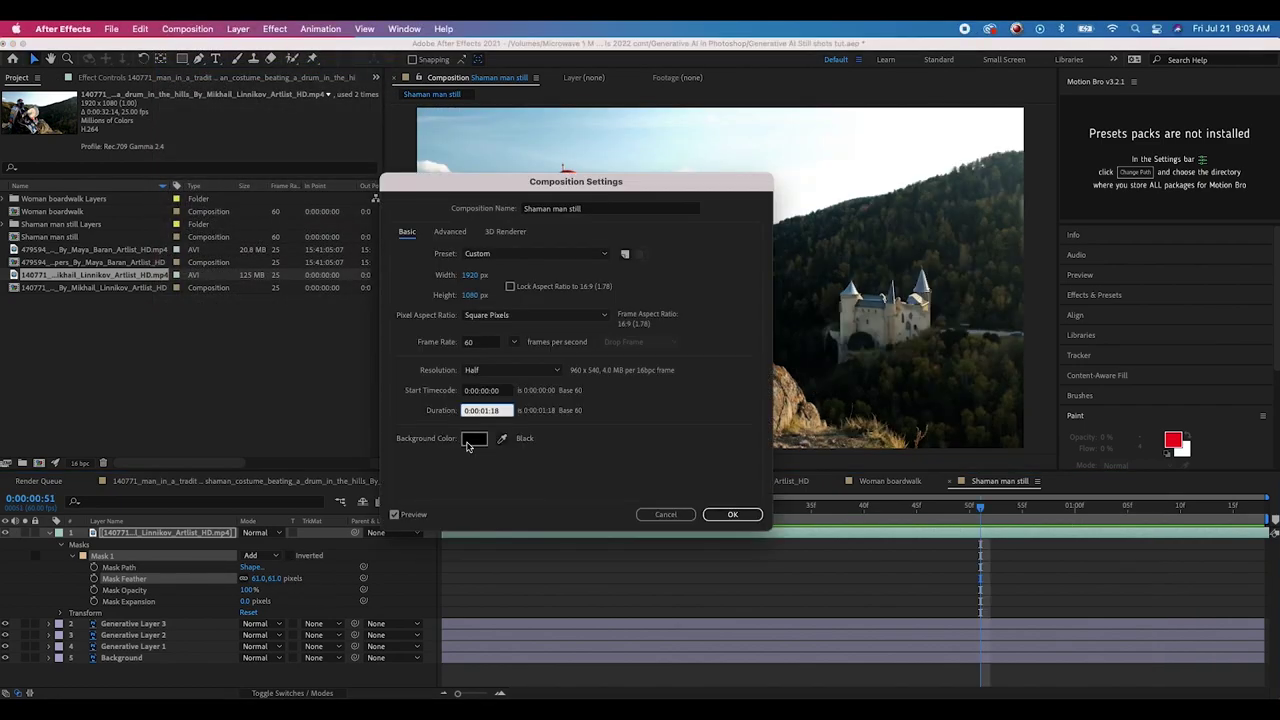
pyautogui.click(733, 514)
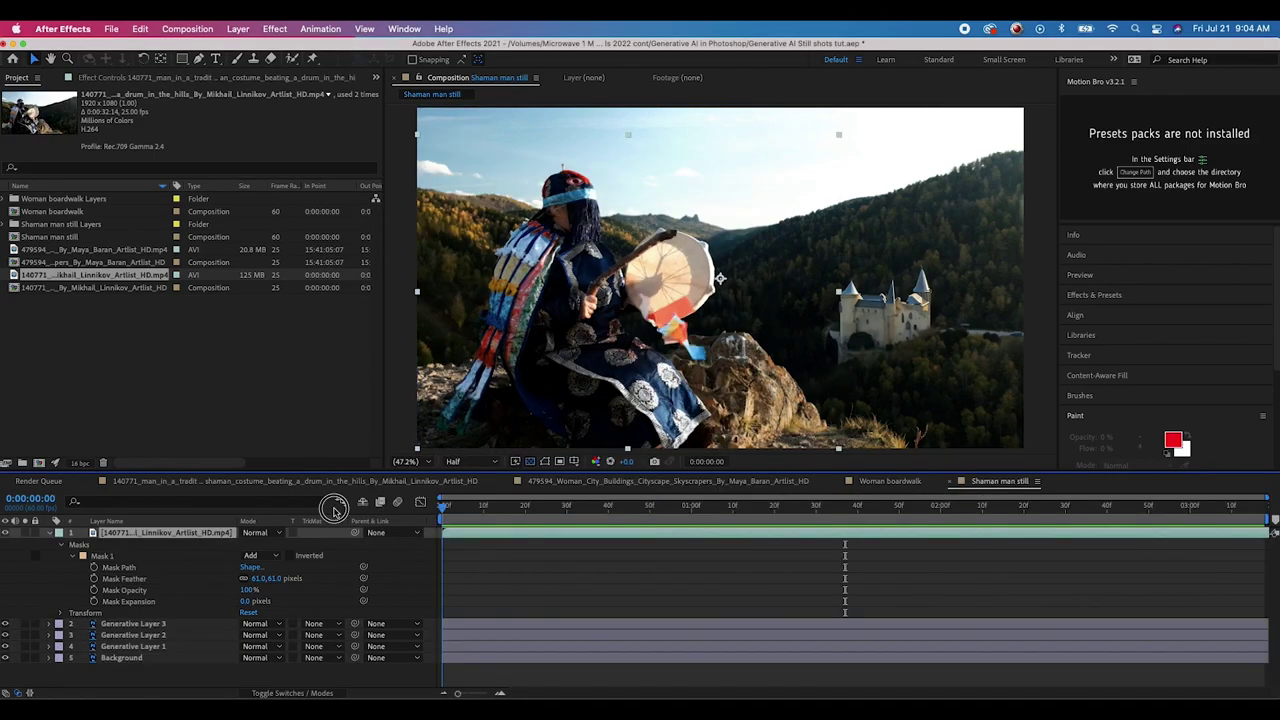
pyautogui.press('space')
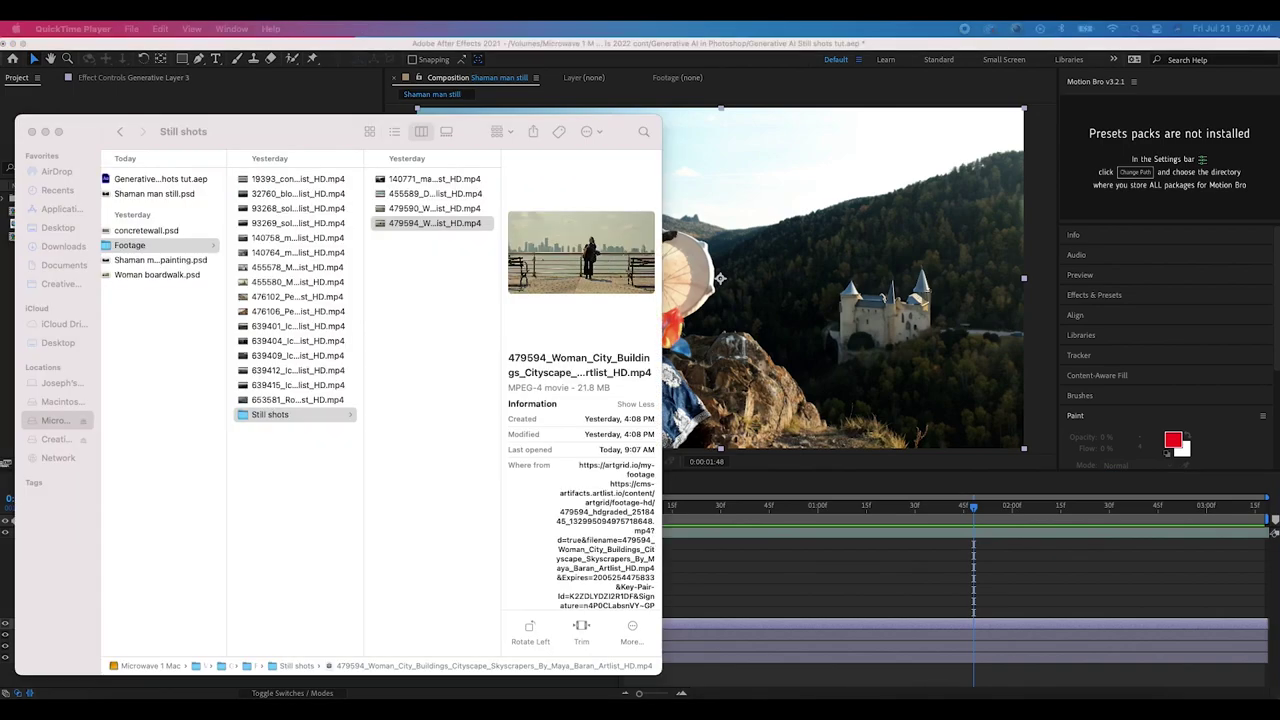
# - Open the 479594 woman cityscape clip from the Still shots folder in QuickTime Player, watch it and close it
pyautogui.press('super+o')
pyautogui.press('space')
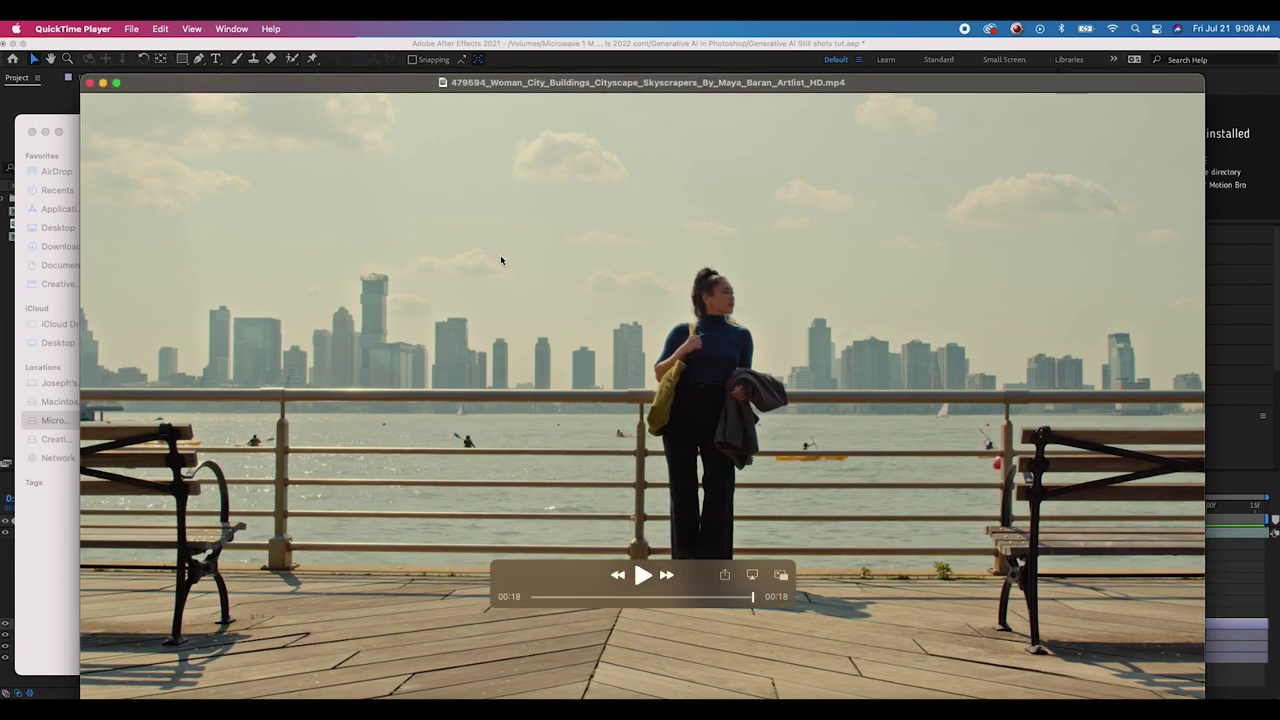
pyautogui.click(90, 85)
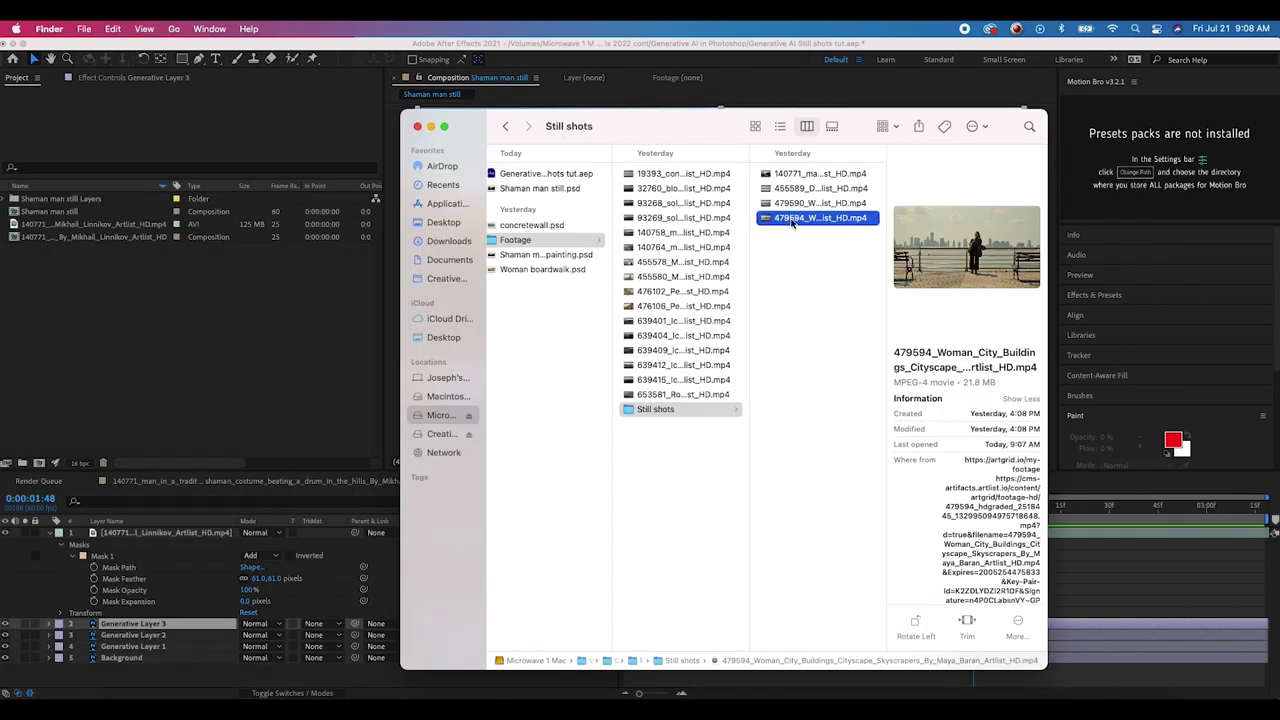
# - Import the 479594 woman cityscape clip into the After Effects project and create a composition from it
pyautogui.moveTo(793, 222); pyautogui.dragTo(150, 299)
pyautogui.moveTo(29, 222); pyautogui.dragTo(40, 463)
pyautogui.moveTo(624, 505); pyautogui.dragTo(557, 538)
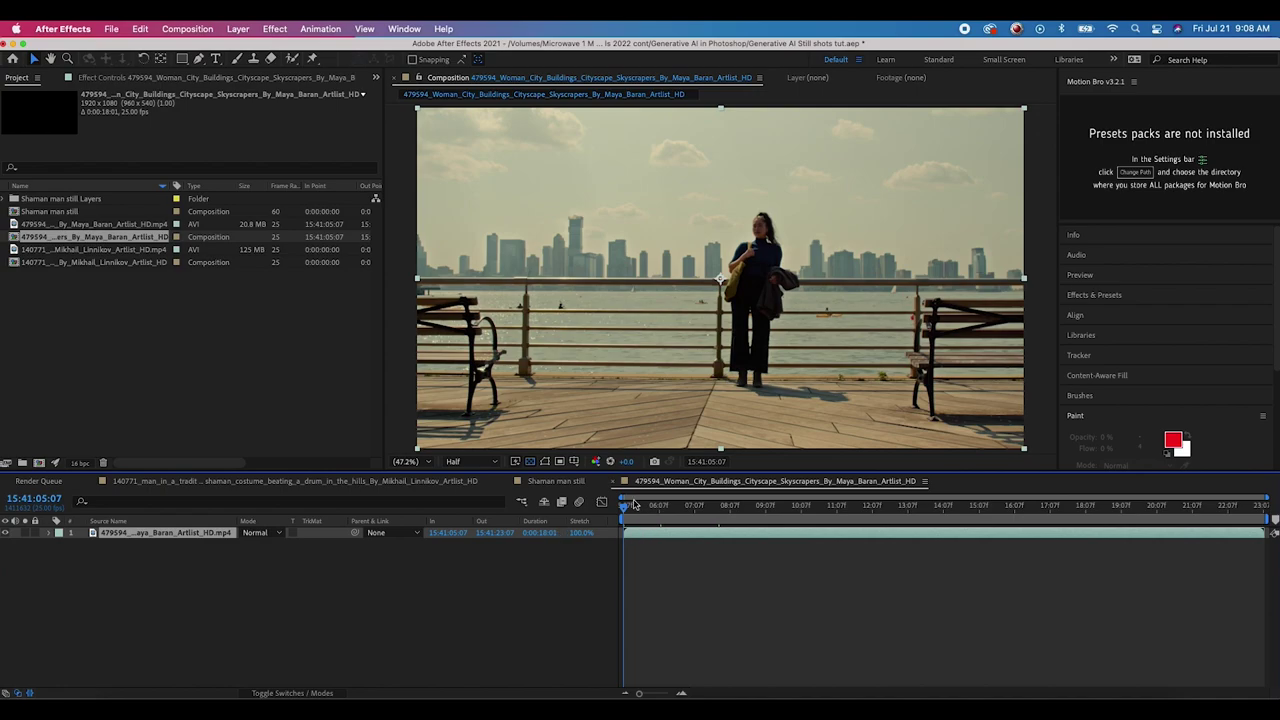
# - Save the current frame of the woman cityscape composition as a Photoshop file named "woman on boardwalk extension" and render it
pyautogui.click(187, 28)
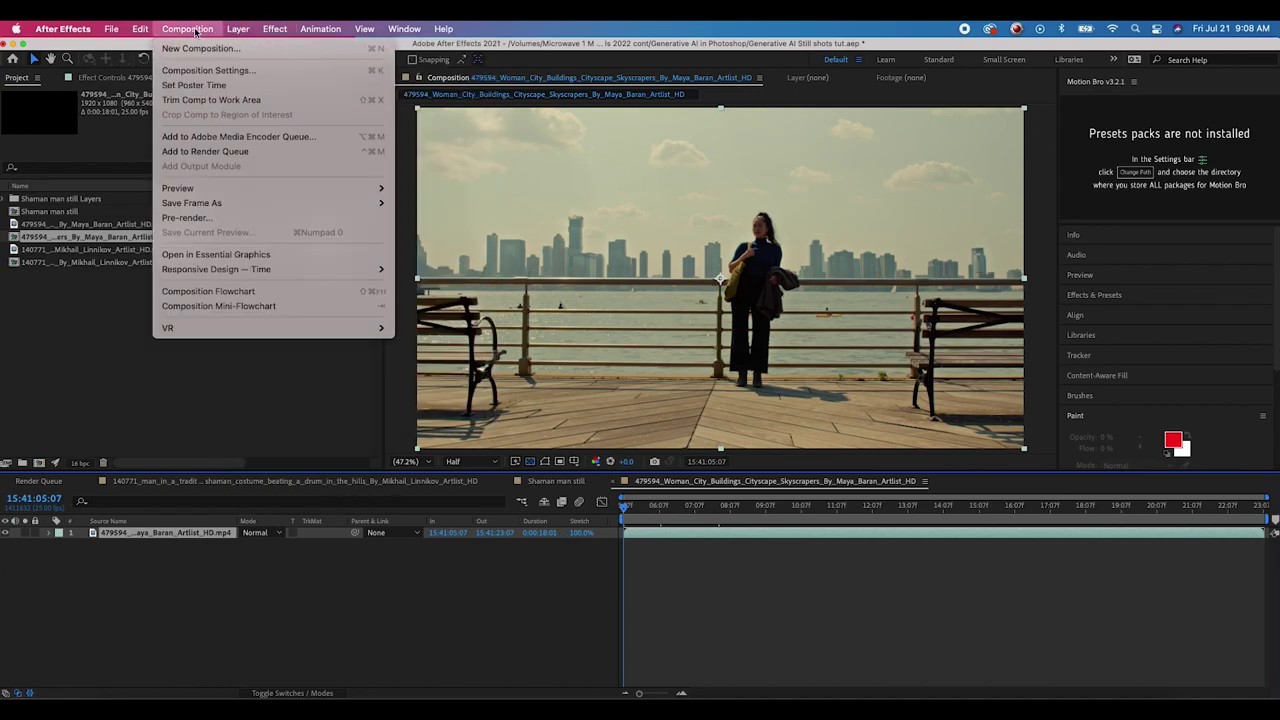
pyautogui.moveTo(266, 203)
pyautogui.click(410, 203)
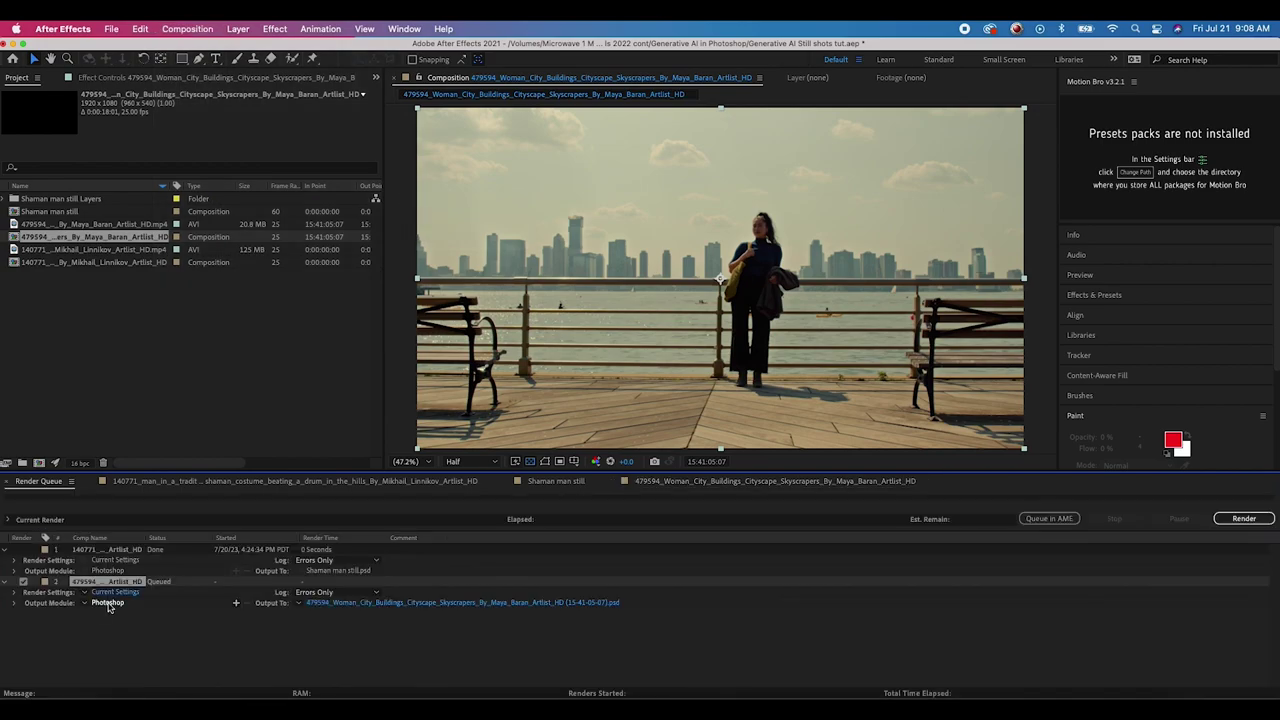
pyautogui.click(328, 605)
pyautogui.doubleClick(652, 141)
pyautogui.write('woman on boardwalk extension')
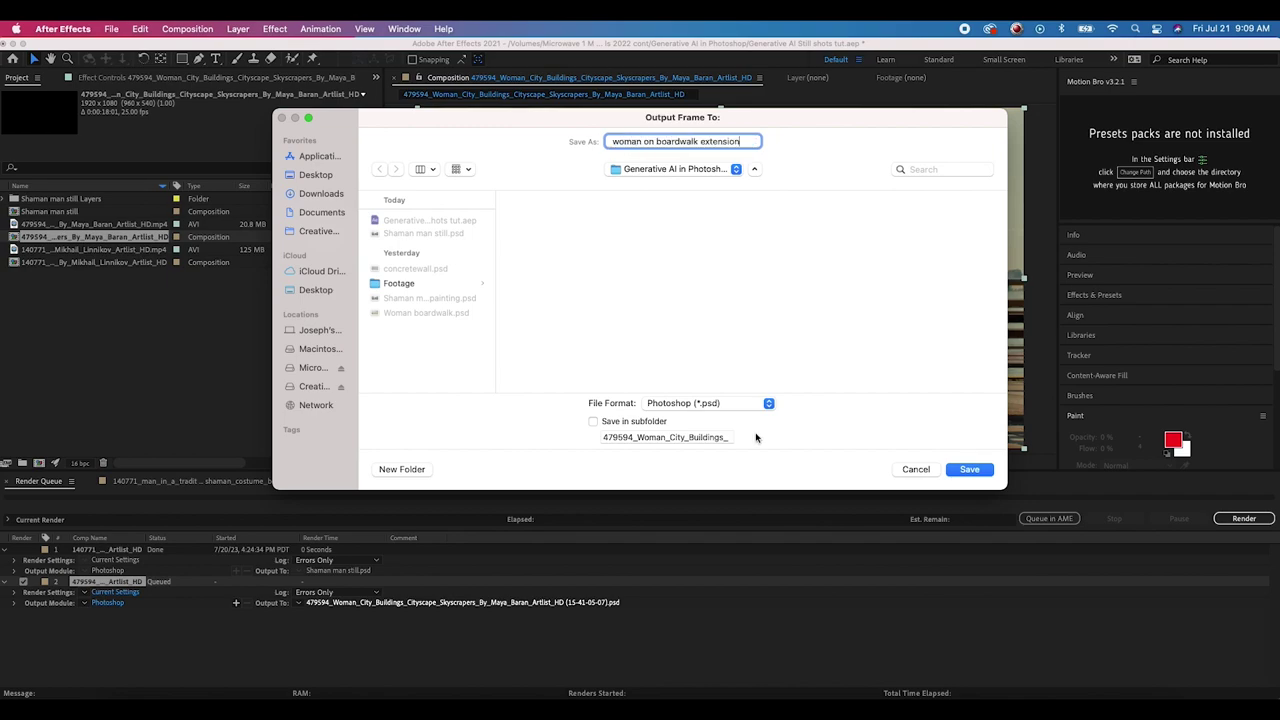
pyautogui.click(976, 470)
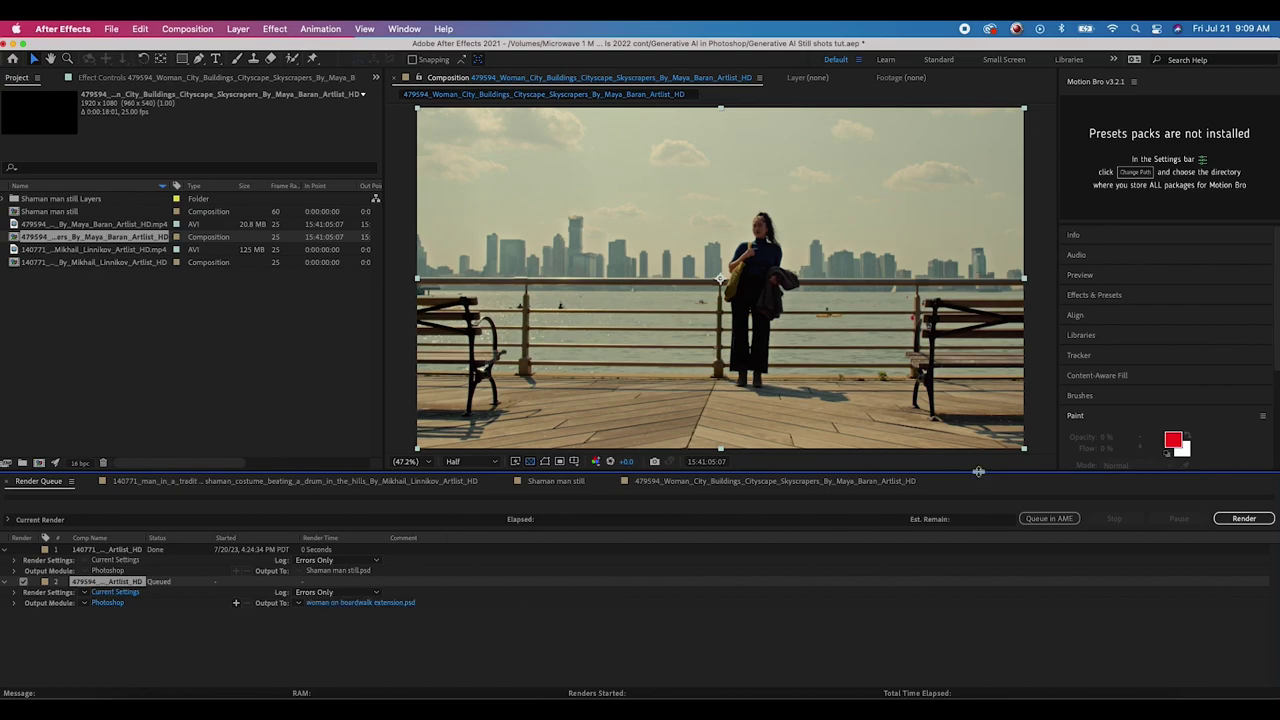
pyautogui.click(1244, 519)
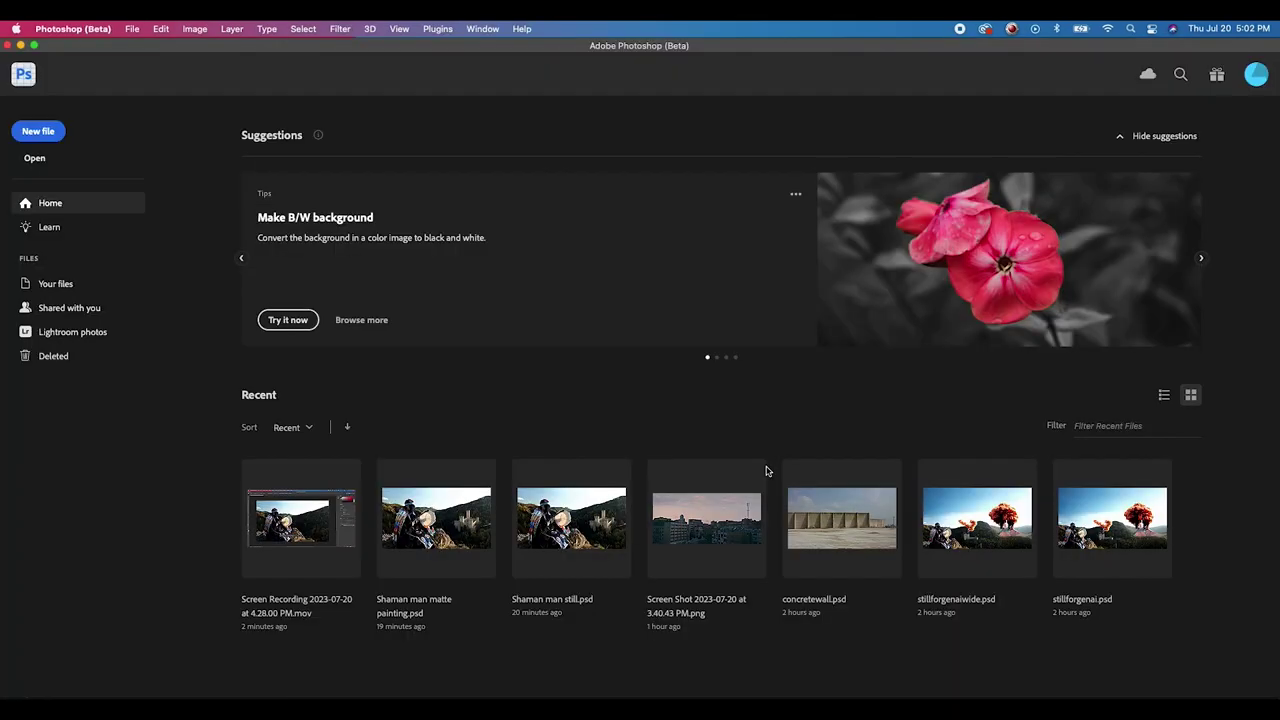
# - Switch to Photoshop (Beta) and open Woman boardwalk.psd from the Generative AI in Photoshop folder
pyautogui.click(34, 160)
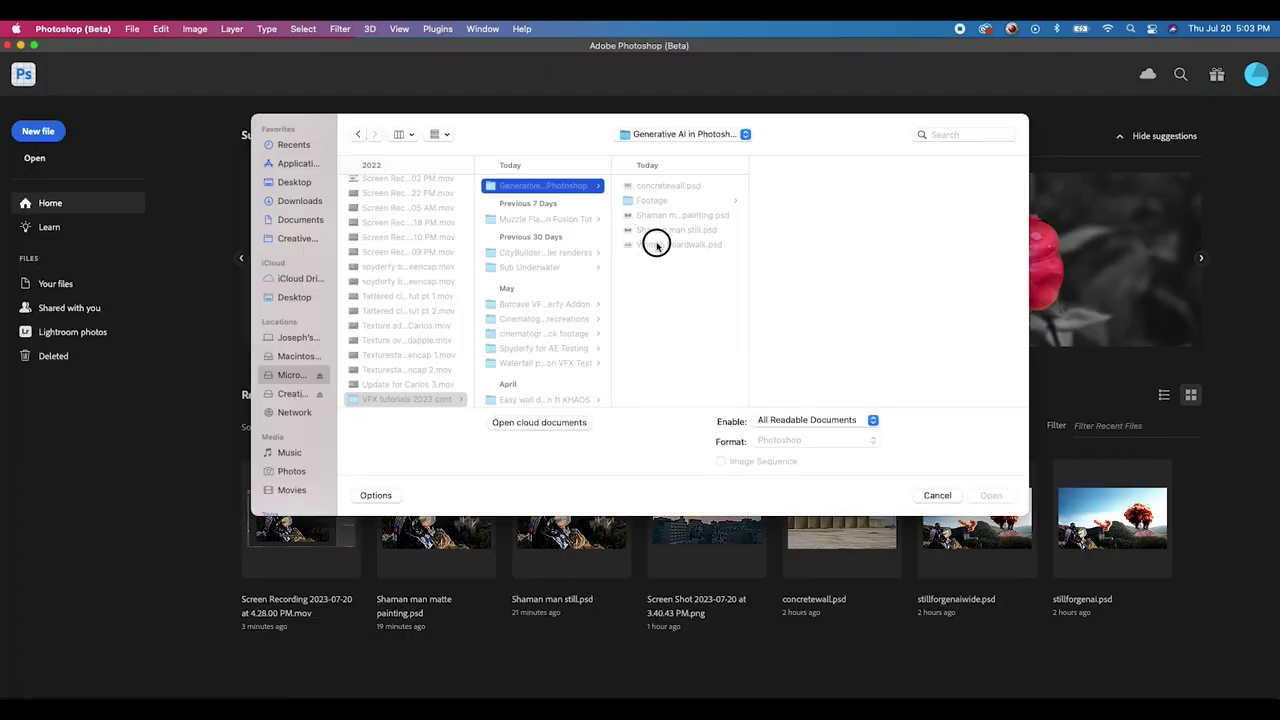
pyautogui.click(657, 245)
pyautogui.click(990, 495)
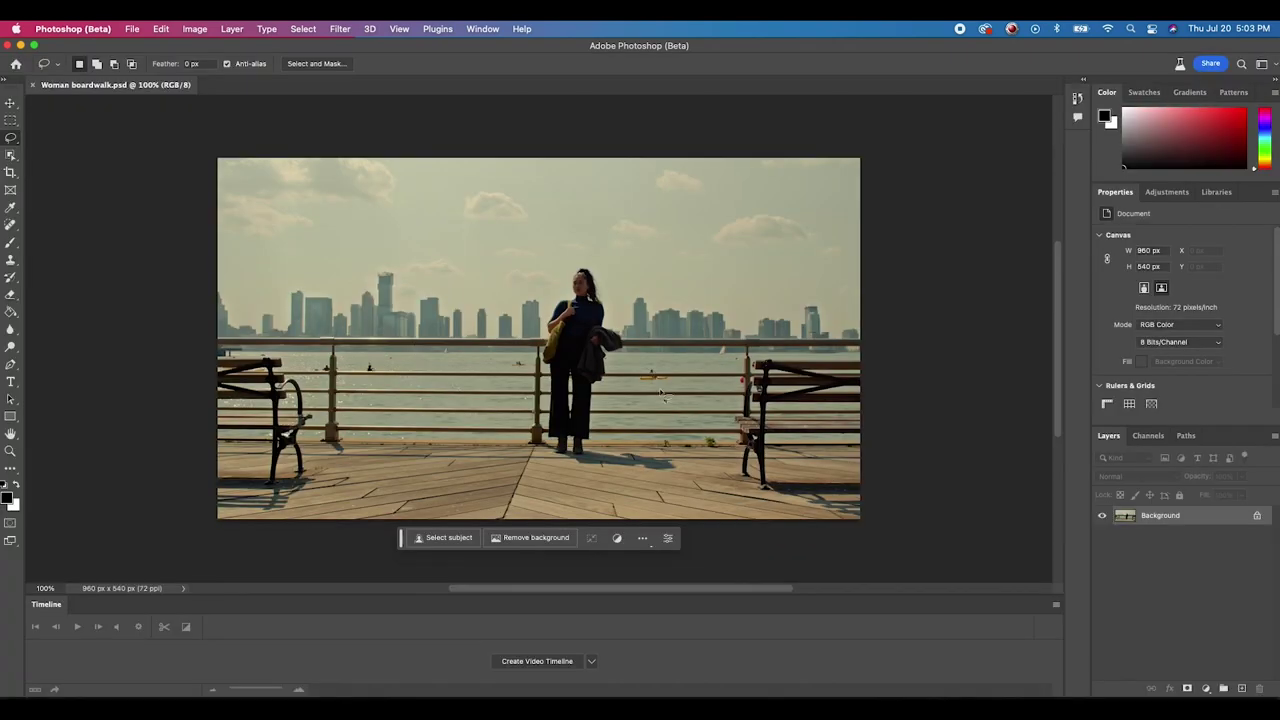
# - Expand the canvas on all sides of the boardwalk image to about 2032 x 1143 px with the Crop tool
pyautogui.press('v')
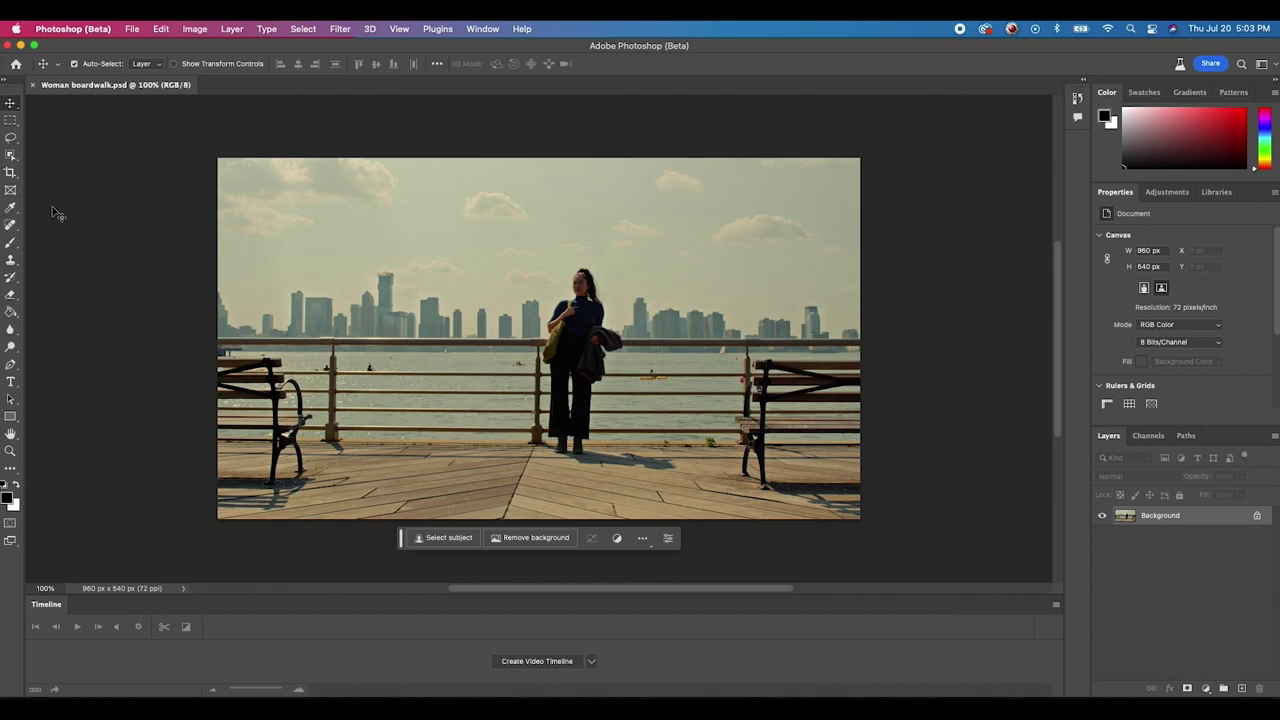
pyautogui.click(10, 173)
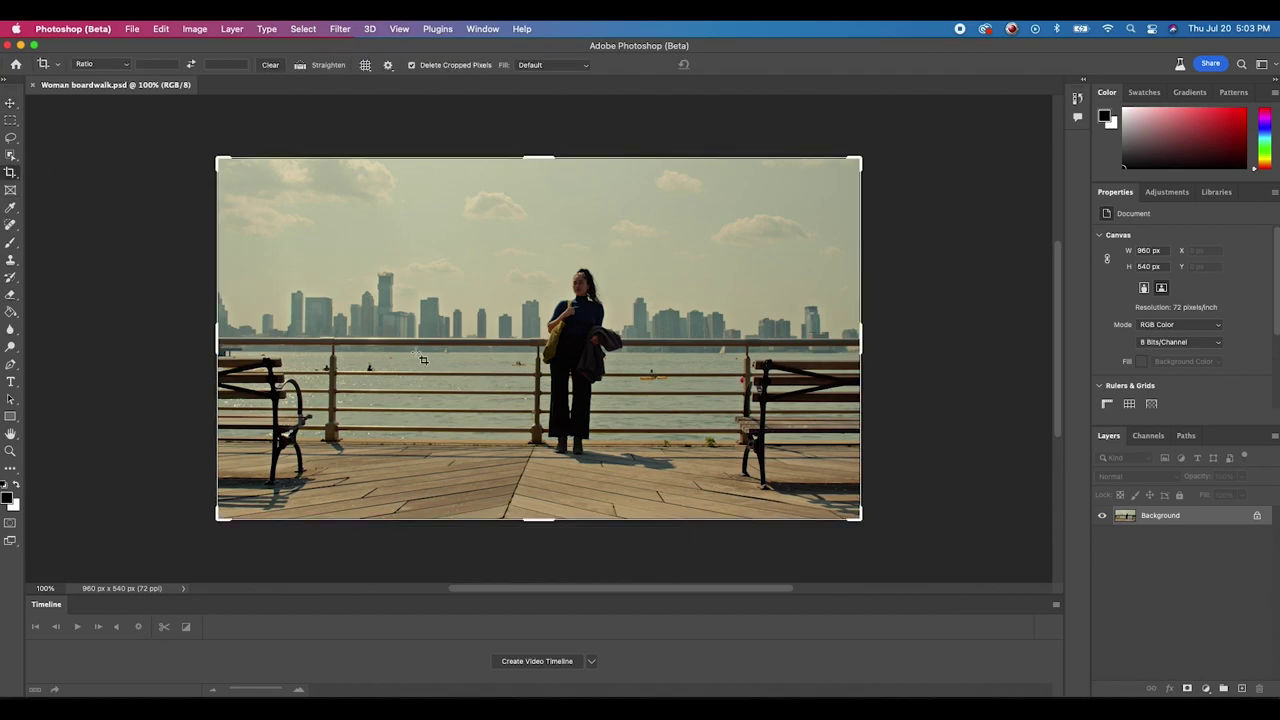
pyautogui.moveTo(858, 158); pyautogui.dragTo(1063, 103)
pyautogui.moveTo(272, 508); pyautogui.dragTo(184, 553)
pyautogui.click(730, 65)
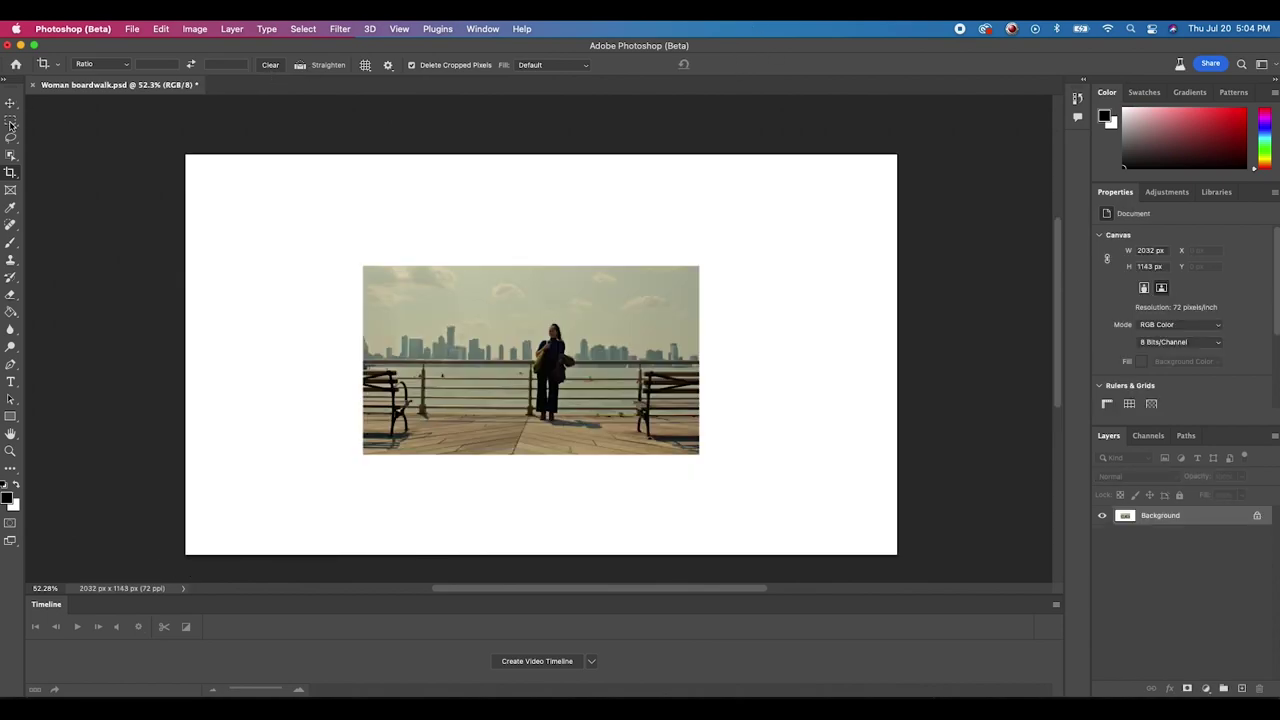
# - Select the original photo area with the Rectangular Marquee tool and invert the selection to cover the surrounding white canvas
pyautogui.click(11, 121)
pyautogui.press('super+0')
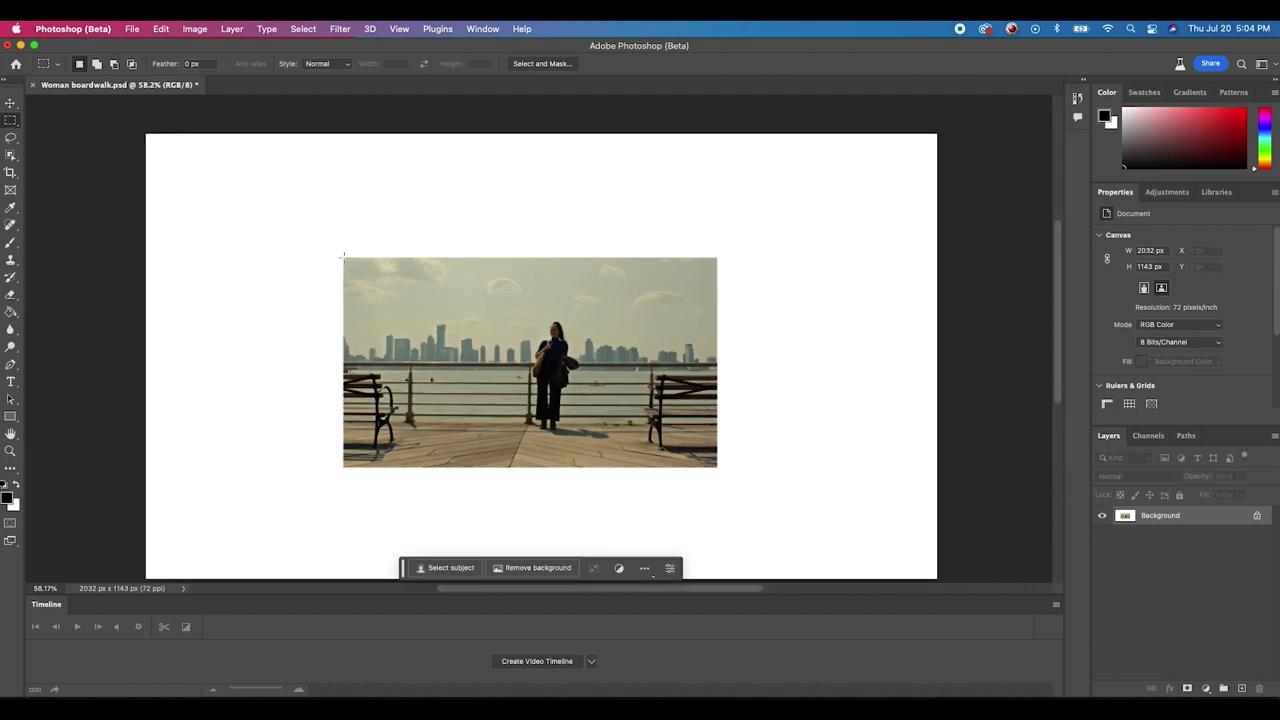
pyautogui.moveTo(343, 257); pyautogui.dragTo(716, 466)
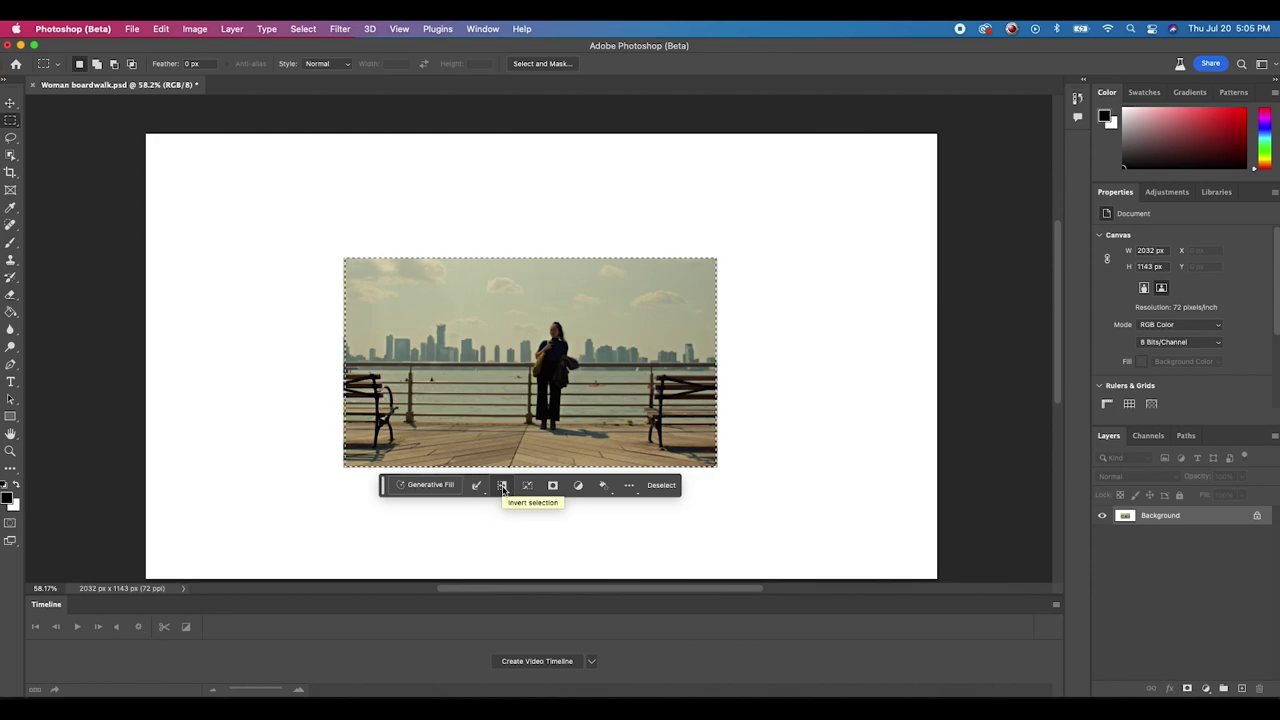
pyautogui.click(503, 487)
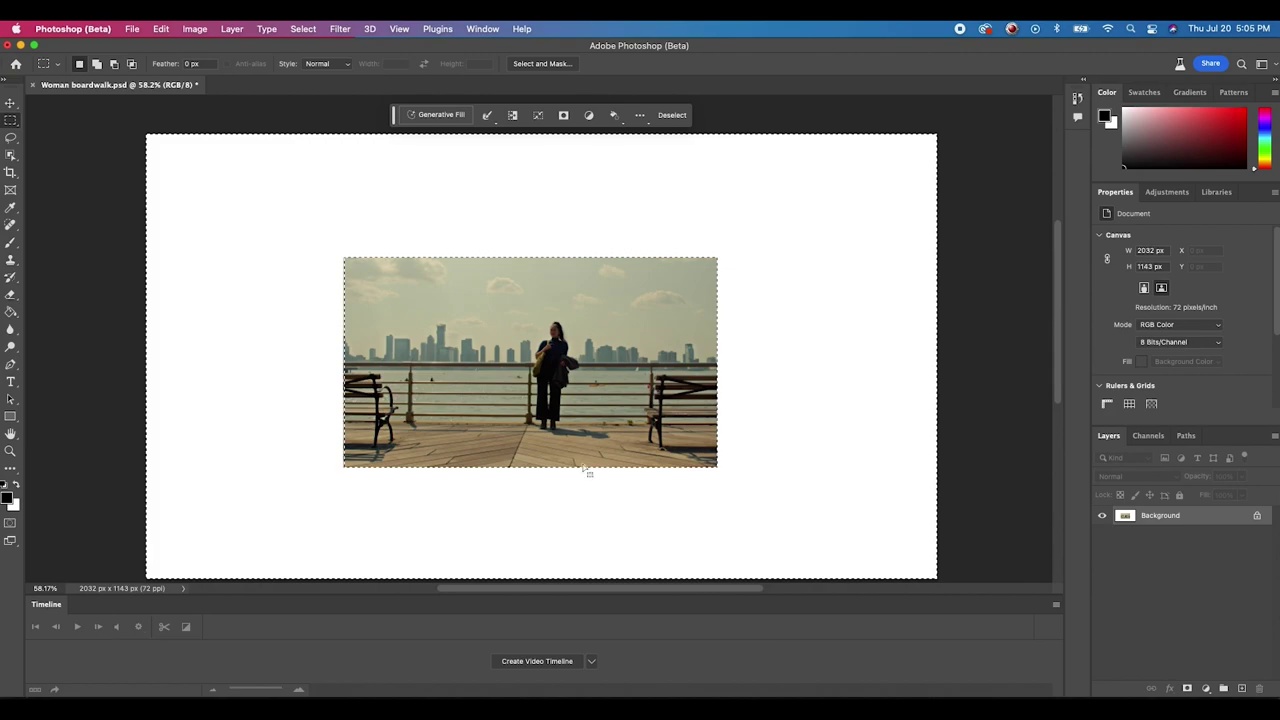
# - Fill the selected border with Generative Fill using an empty prompt, compare the variations and keep the second one
pyautogui.moveTo(393, 115); pyautogui.dragTo(395, 194)
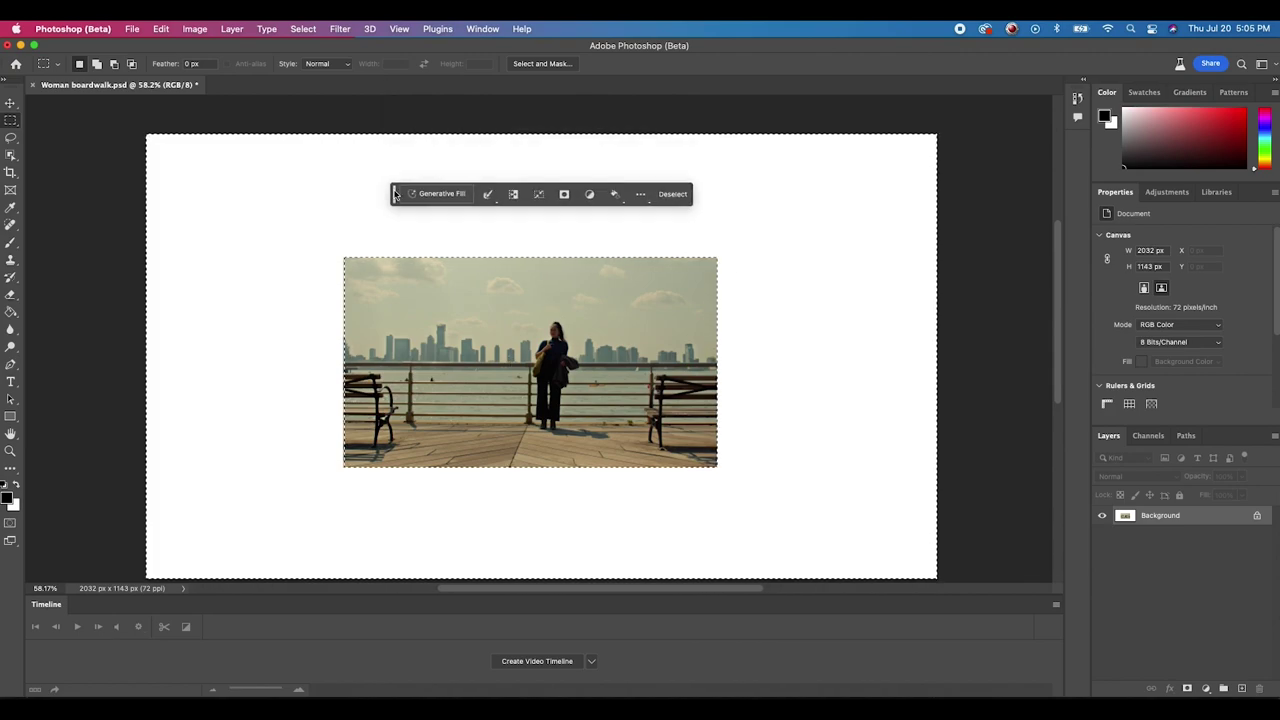
pyautogui.click(444, 196)
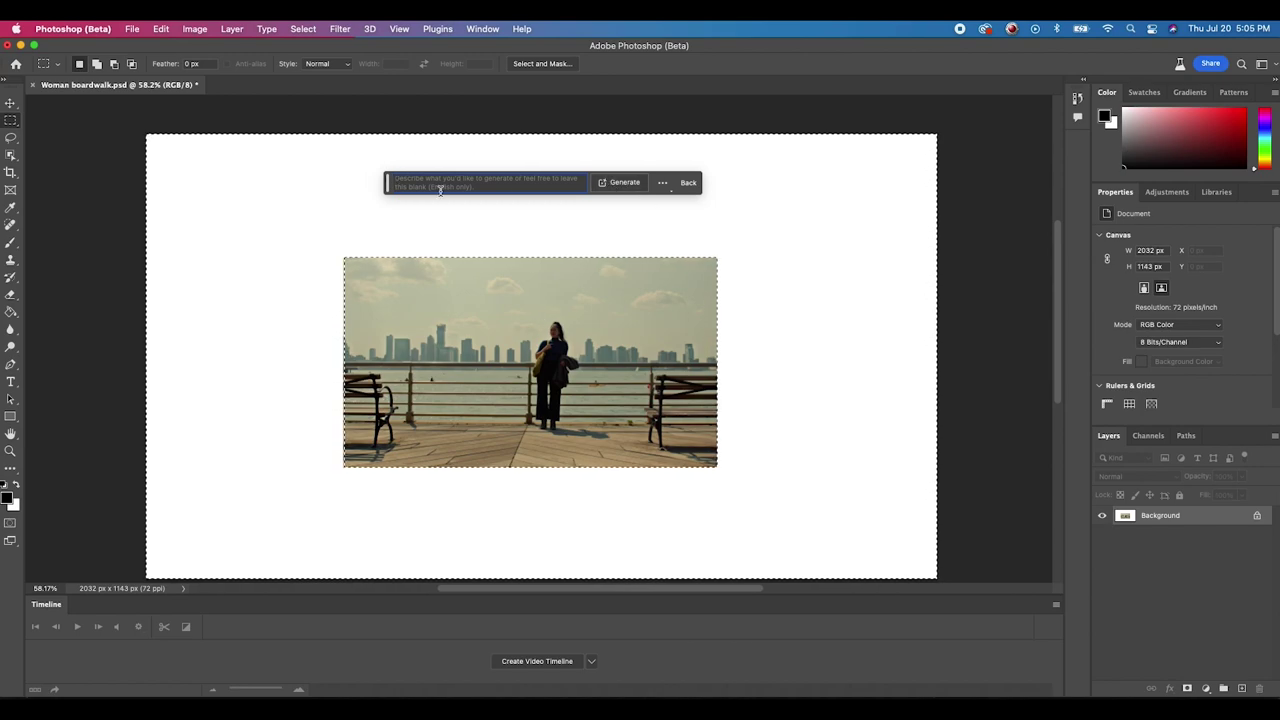
pyautogui.click(619, 183)
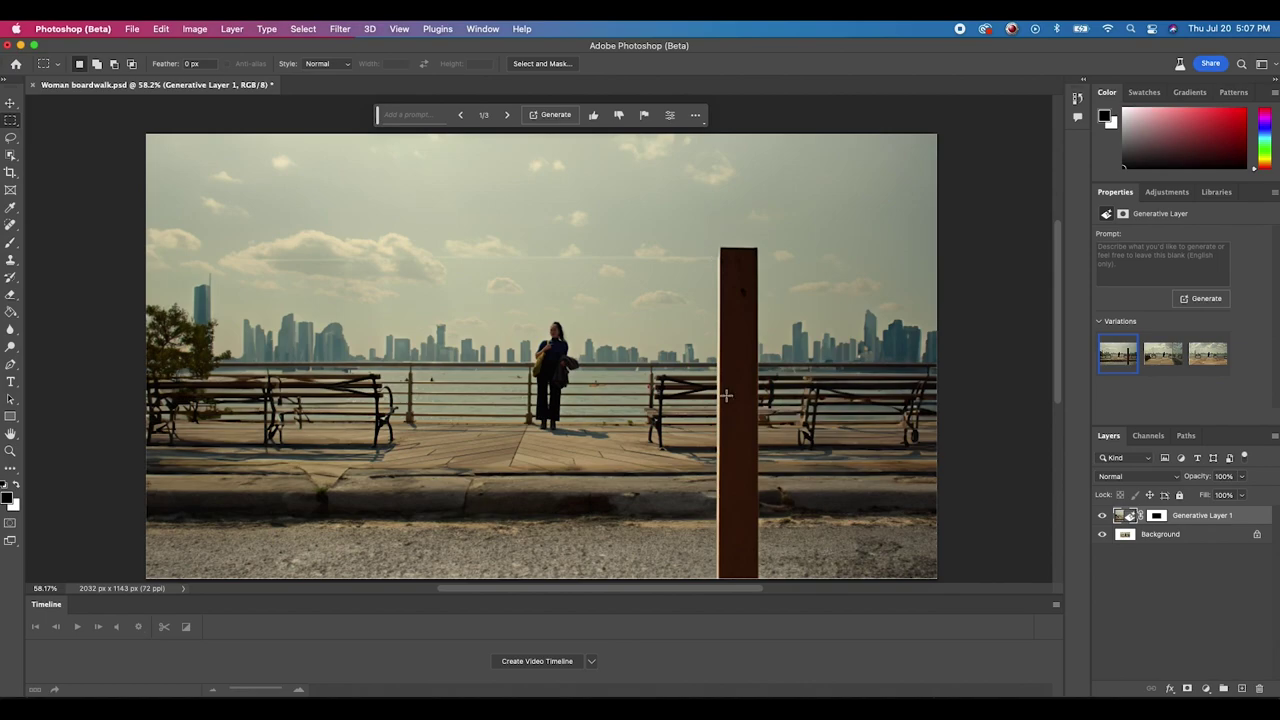
pyautogui.click(1160, 353)
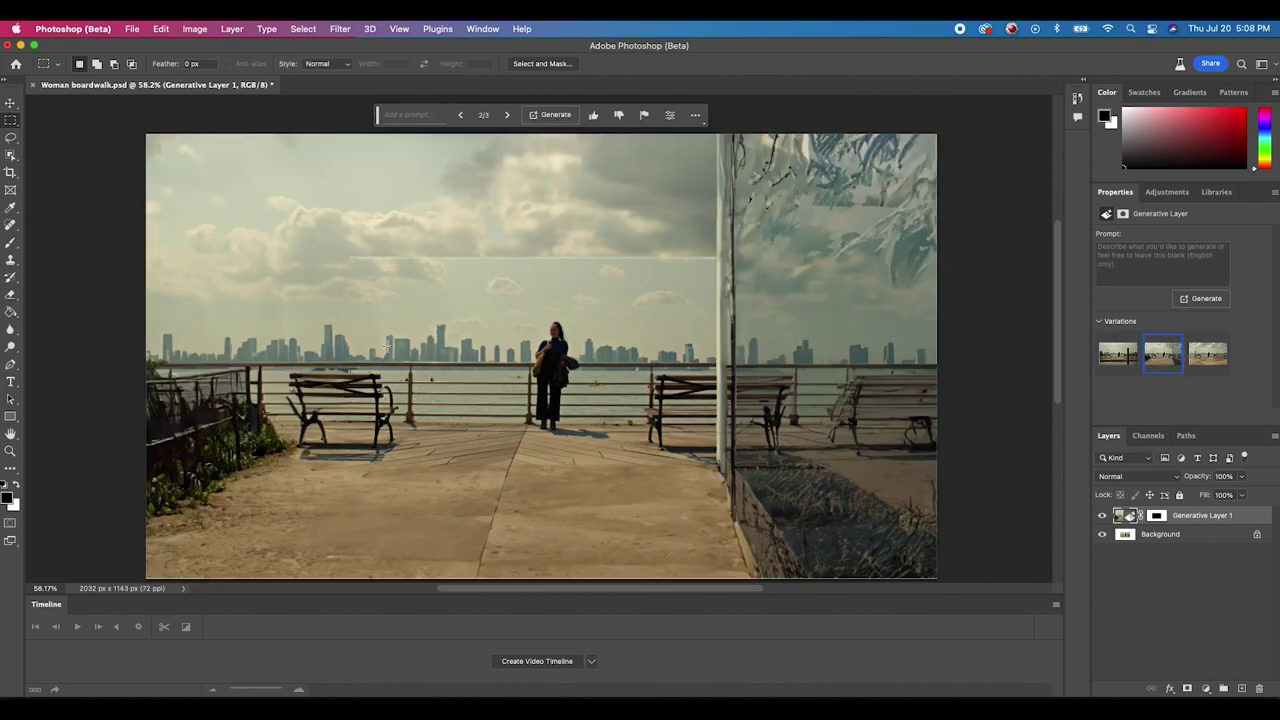
pyautogui.click(1208, 356)
# - Select the bench at the left side of the boardwalk and run Generative Fill with the prompt "Remove Bench"
pyautogui.moveTo(274, 362); pyautogui.dragTo(405, 460)
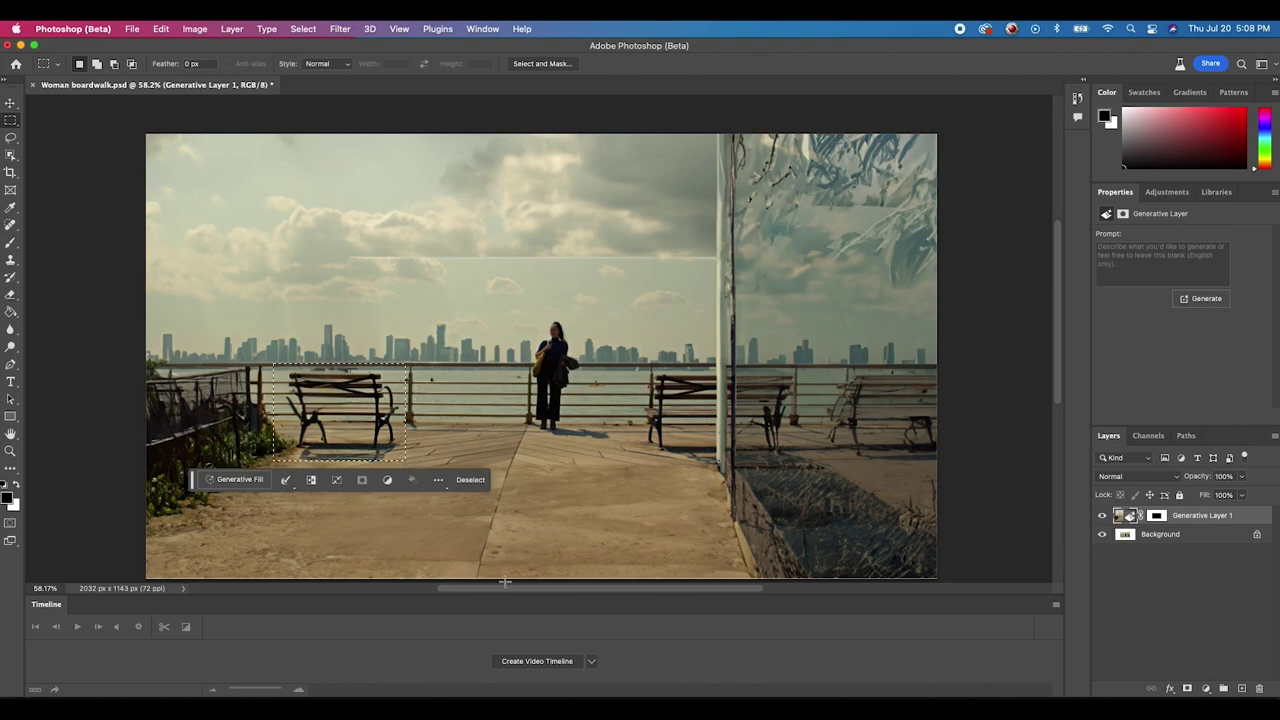
pyautogui.click(219, 480)
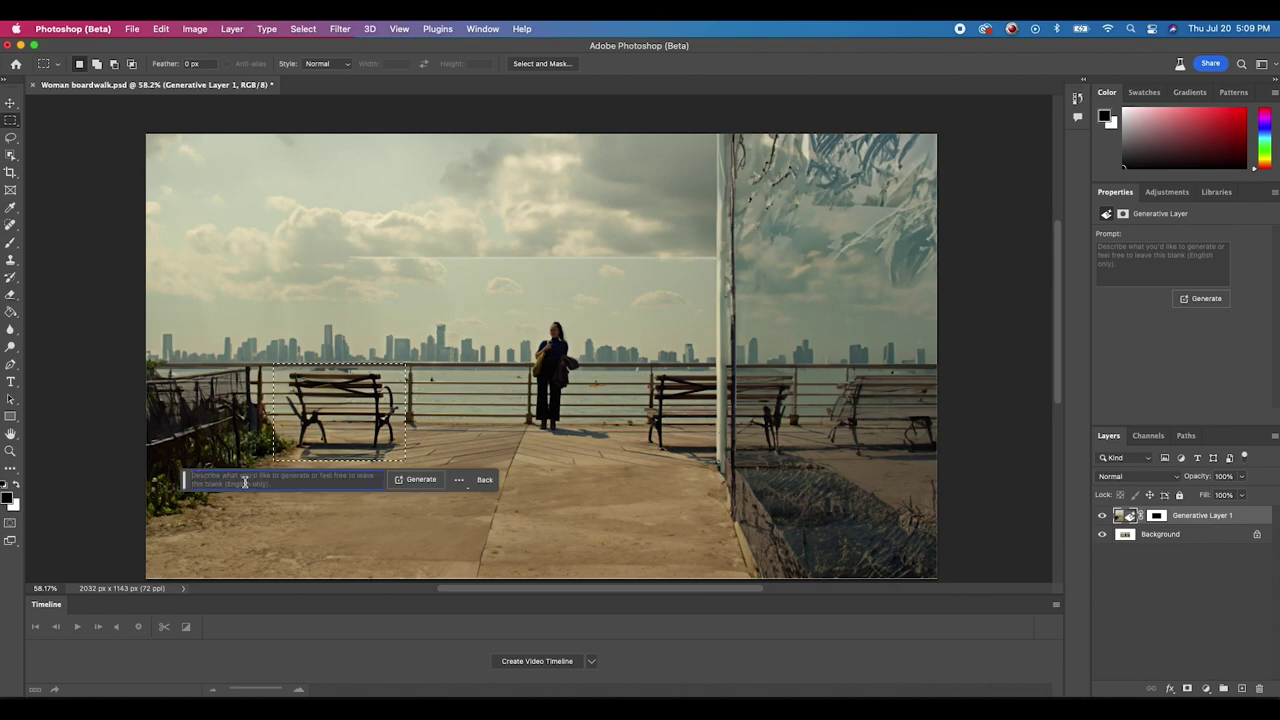
pyautogui.write('Remove Bench')
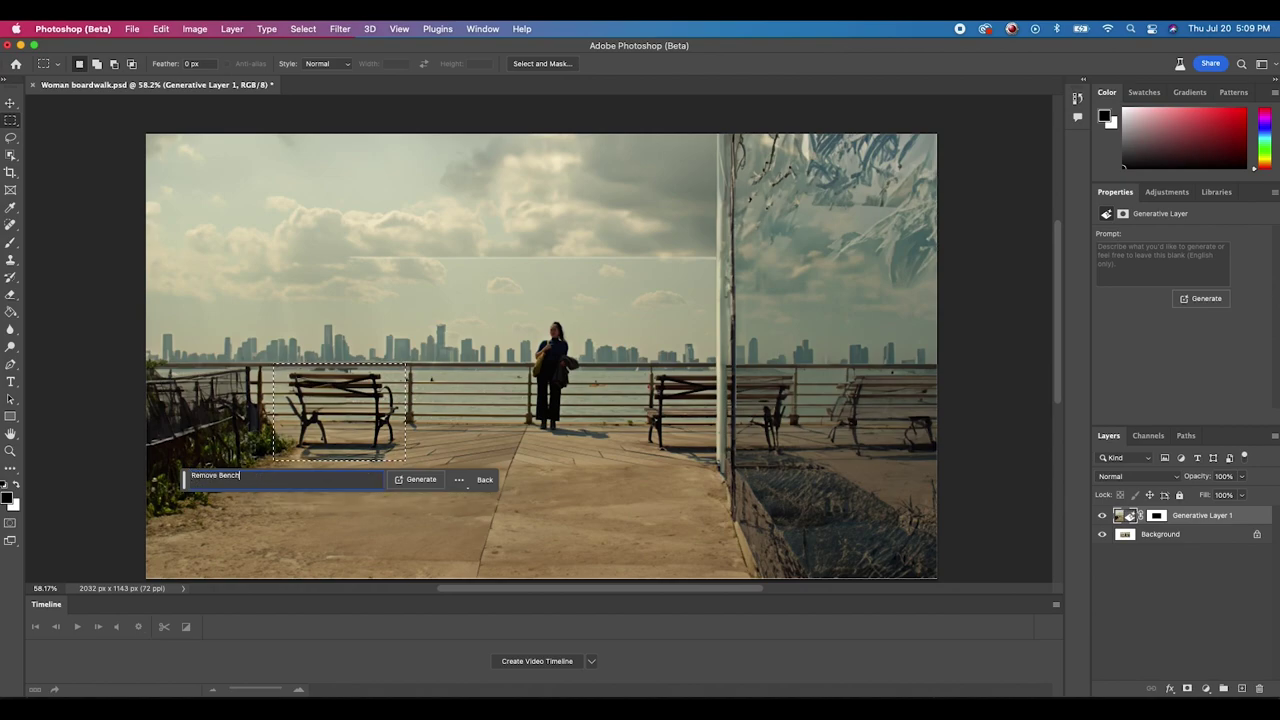
pyautogui.click(419, 481)
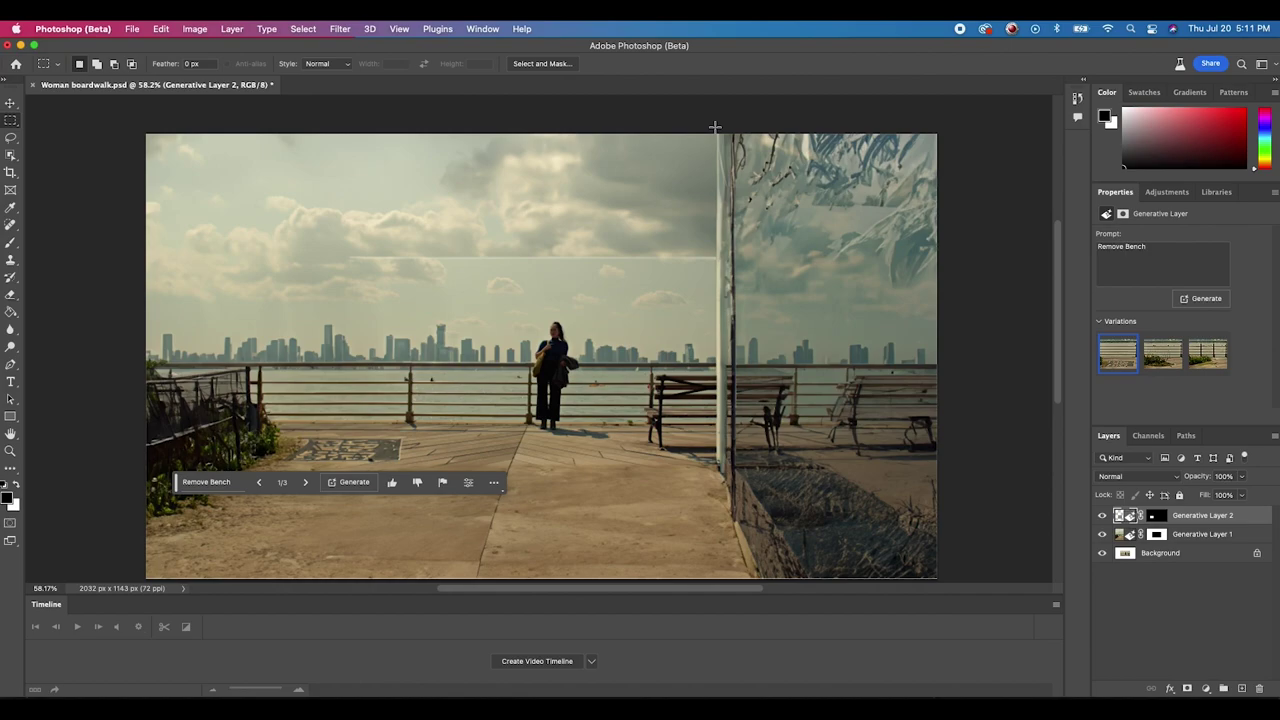
# - Select the glass-like strip along the image's right side and run Generative Fill with the prompt "Add Concrete wall"
pyautogui.moveTo(715, 127); pyautogui.dragTo(1020, 600)
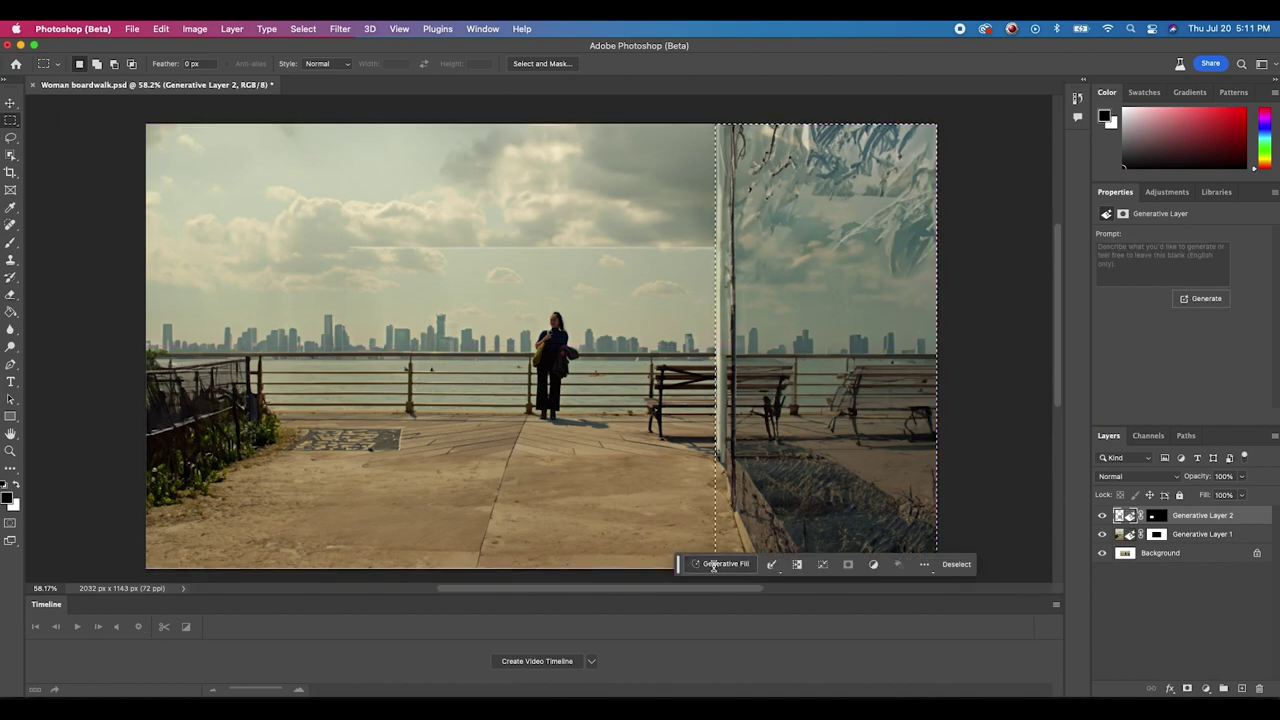
pyautogui.click(718, 564)
pyautogui.write('Add Concrete wall')
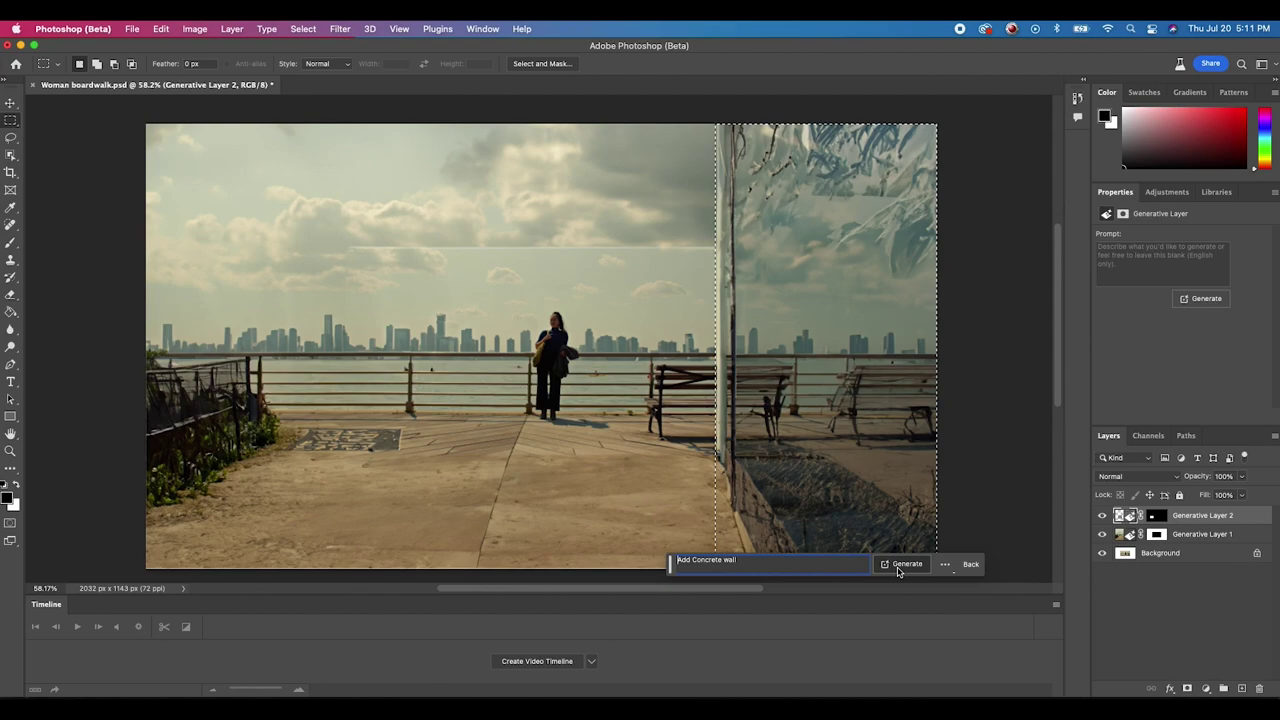
pyautogui.click(898, 568)
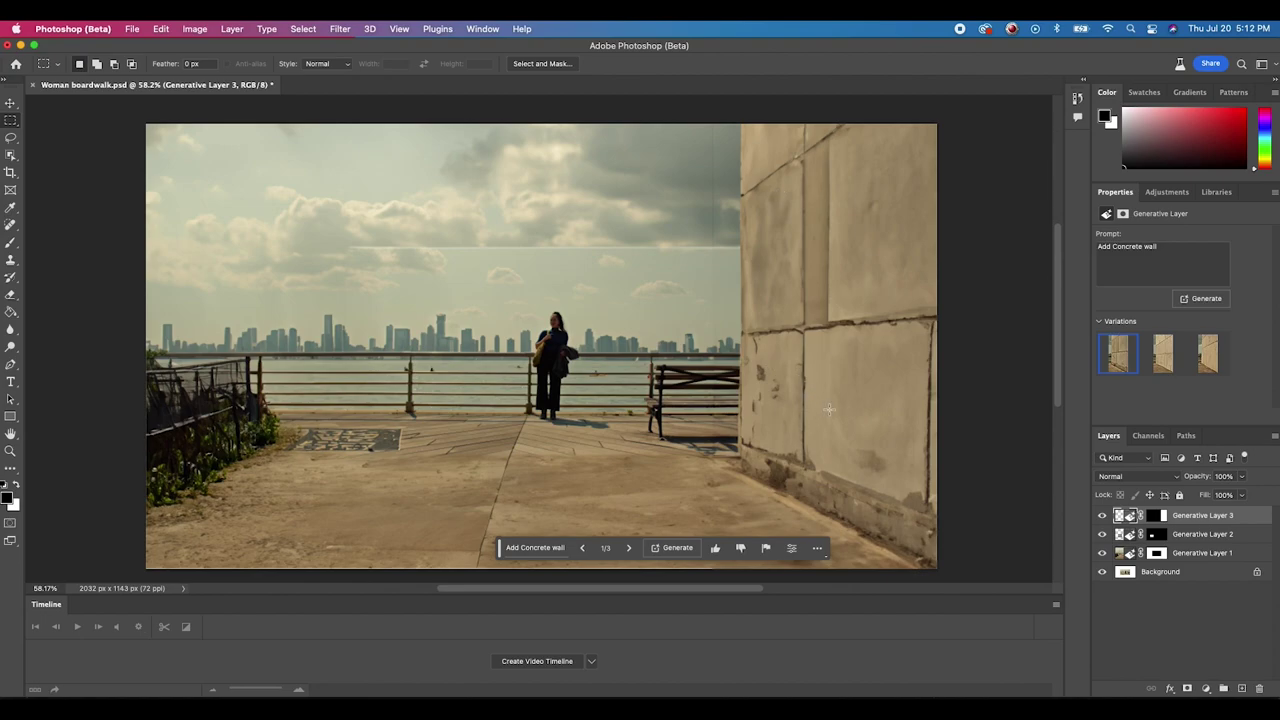
# - Lasso the horizontal seam in the sky, run Generative Fill with the prompt "Add more clouds", and save the document
pyautogui.hscroll(1, 829, 409)
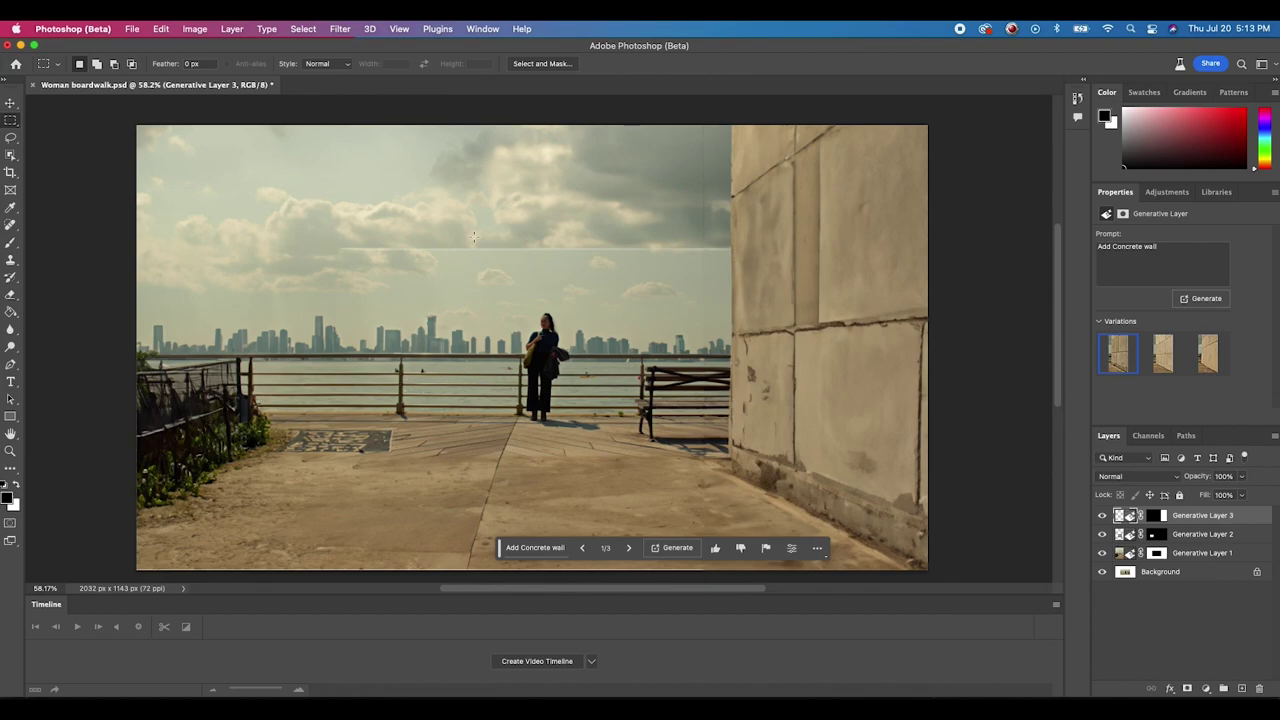
pyautogui.press('l')
pyautogui.moveTo(337, 248)
pyautogui.mouseDown()
pyautogui.moveTo(673, 260)
pyautogui.moveTo(737, 247)
pyautogui.moveTo(331, 240)
pyautogui.mouseUp()
pyautogui.click(420, 279)
pyautogui.write('Add more clouds')
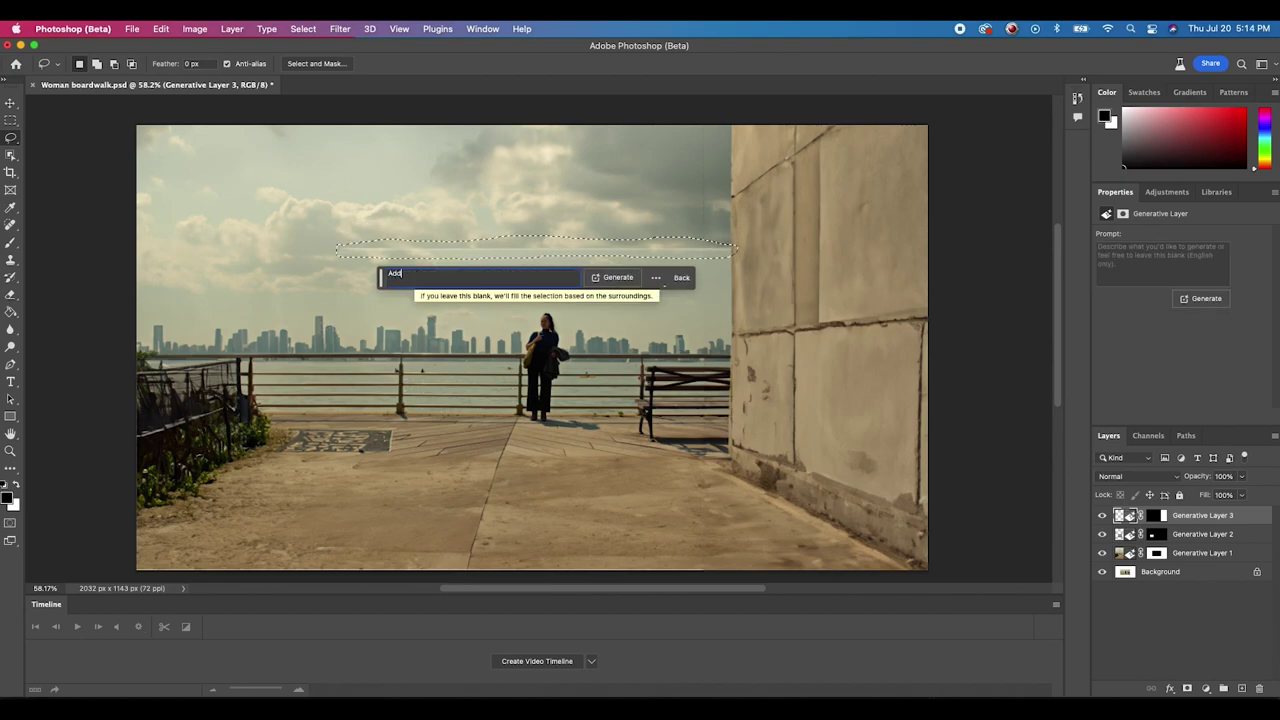
pyautogui.click(618, 283)
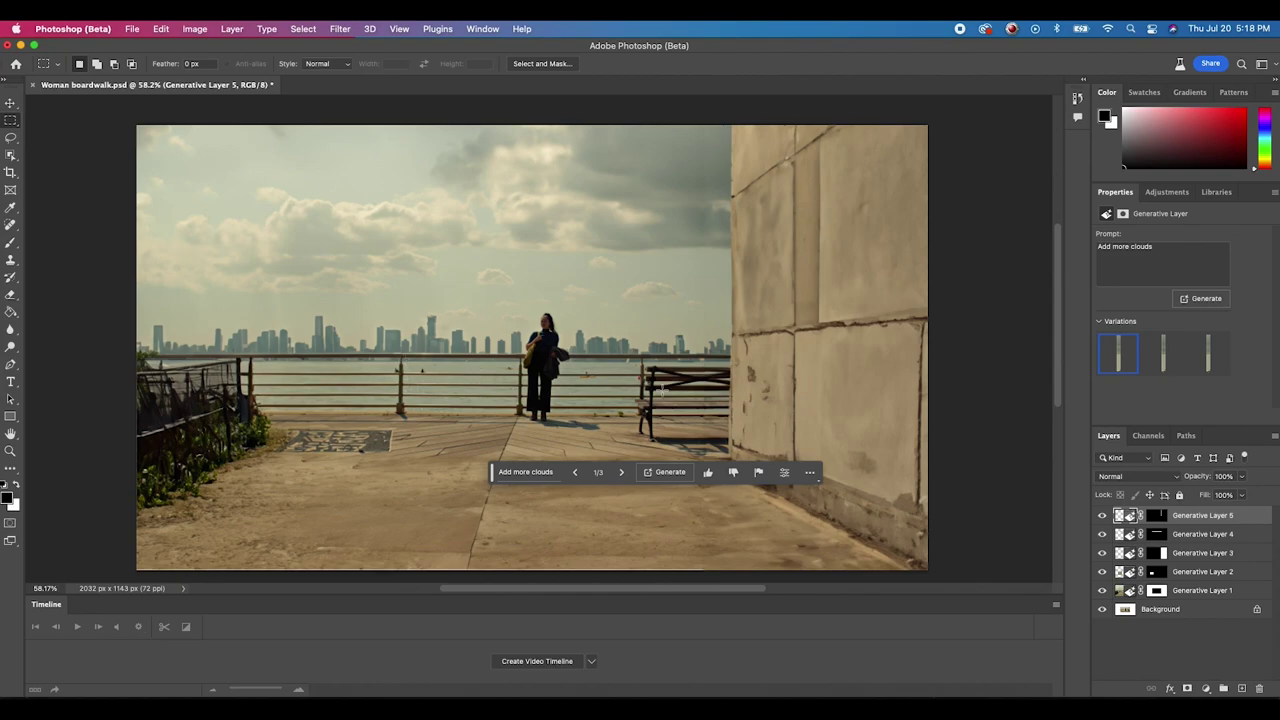
pyautogui.press('v')
pyautogui.press('super+s')
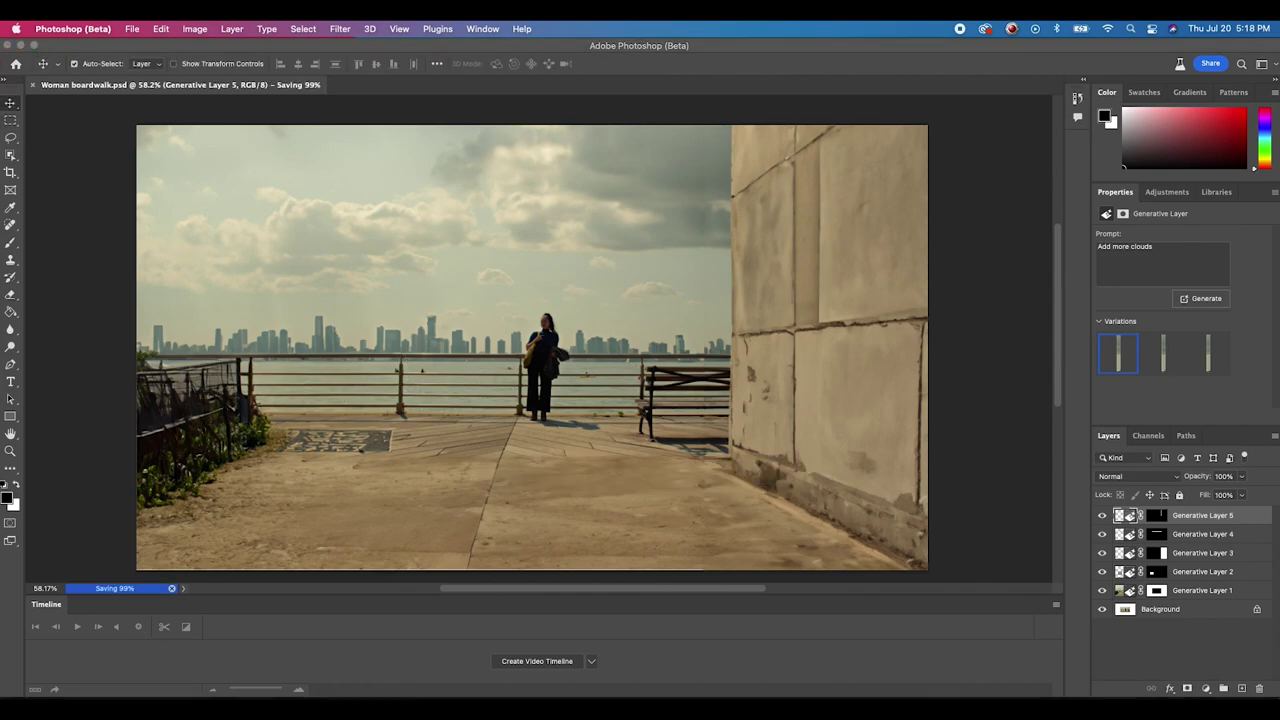
# - Switch to After Effects and import Woman boardwalk.psd as a composition with editable layer styles
pyautogui.press('super+Tab')
pyautogui.click(112, 29)
pyautogui.moveTo(120, 223)
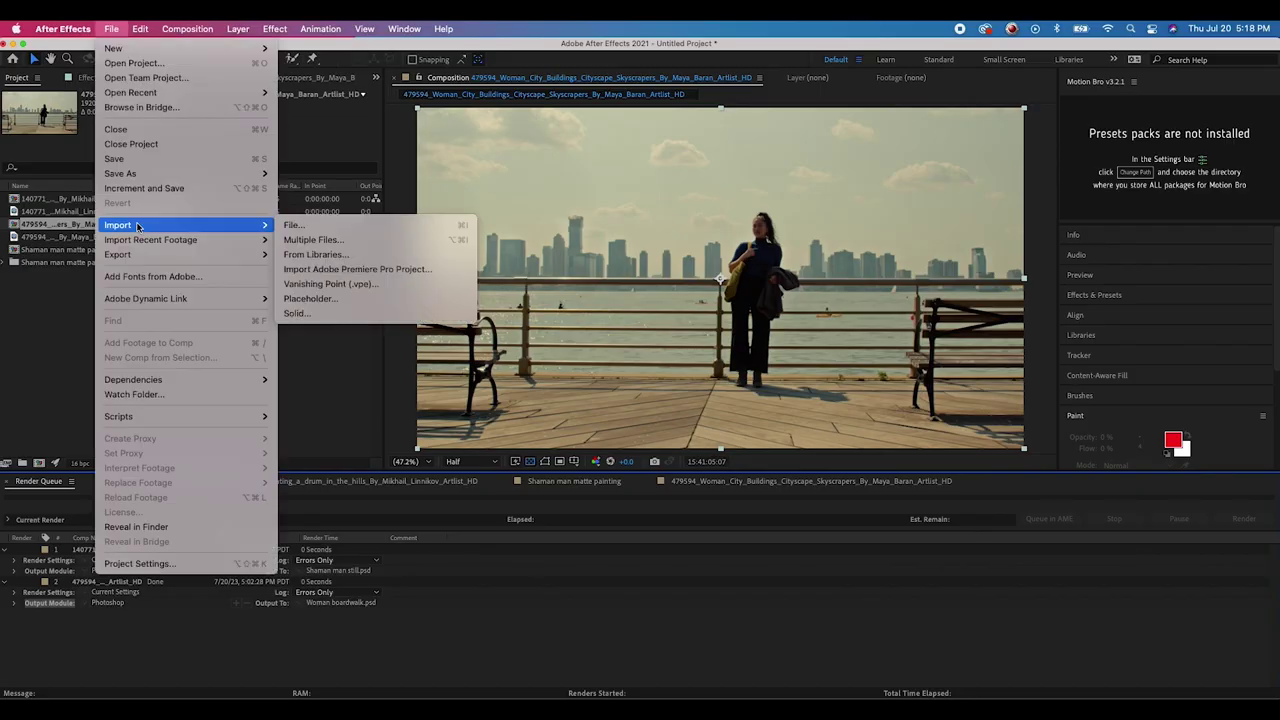
pyautogui.click(286, 223)
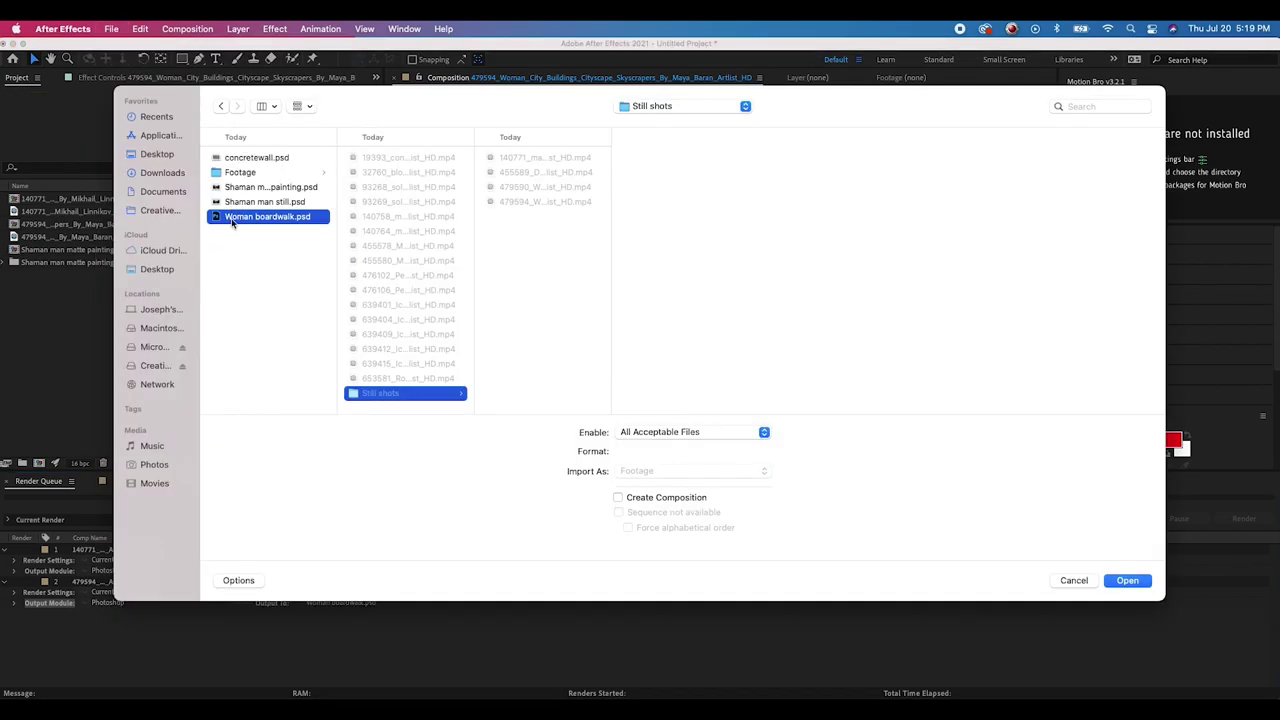
pyautogui.click(1125, 580)
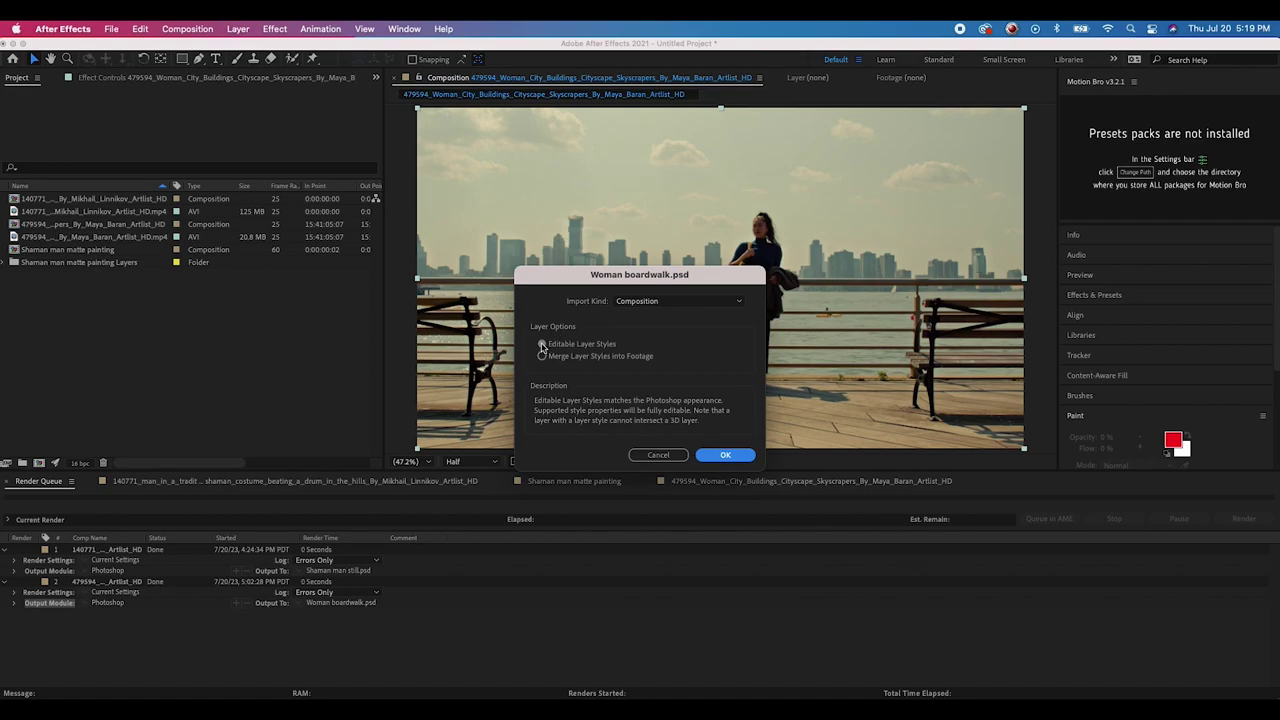
pyautogui.click(718, 459)
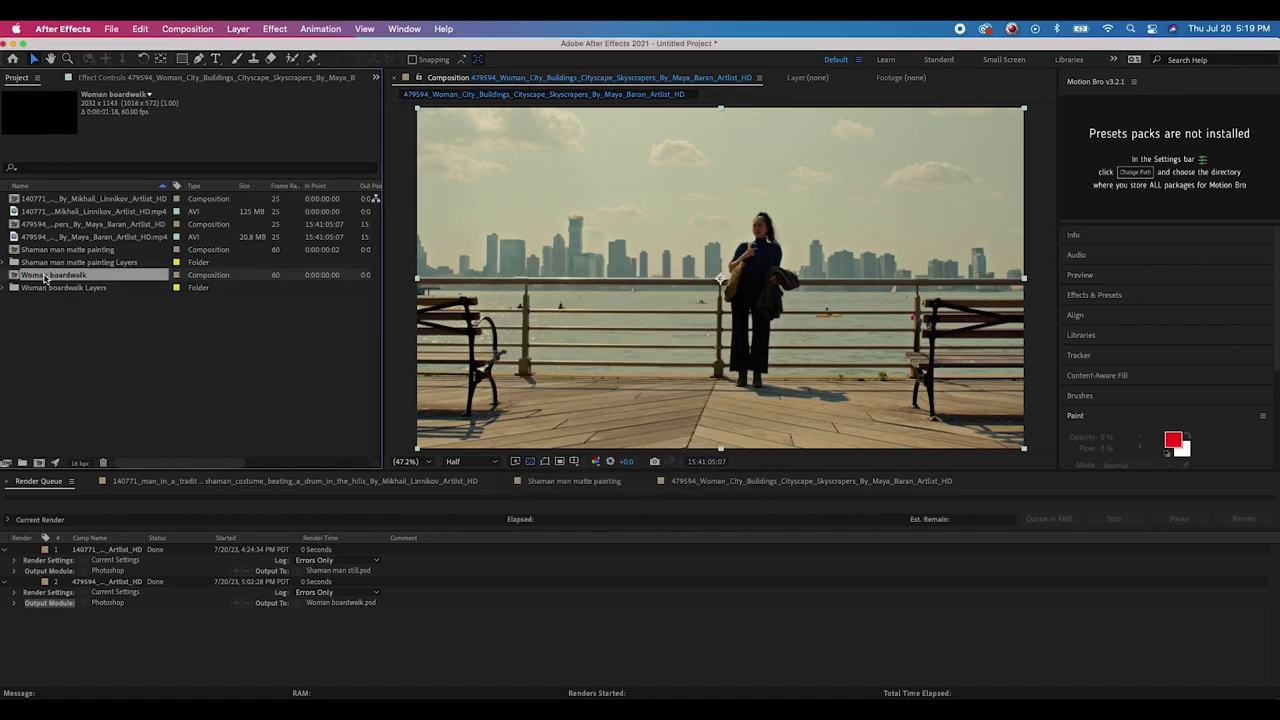
# - Open the Woman boardwalk composition and add the original 479594 woman footage clip as its top layer
pyautogui.doubleClick(48, 275)
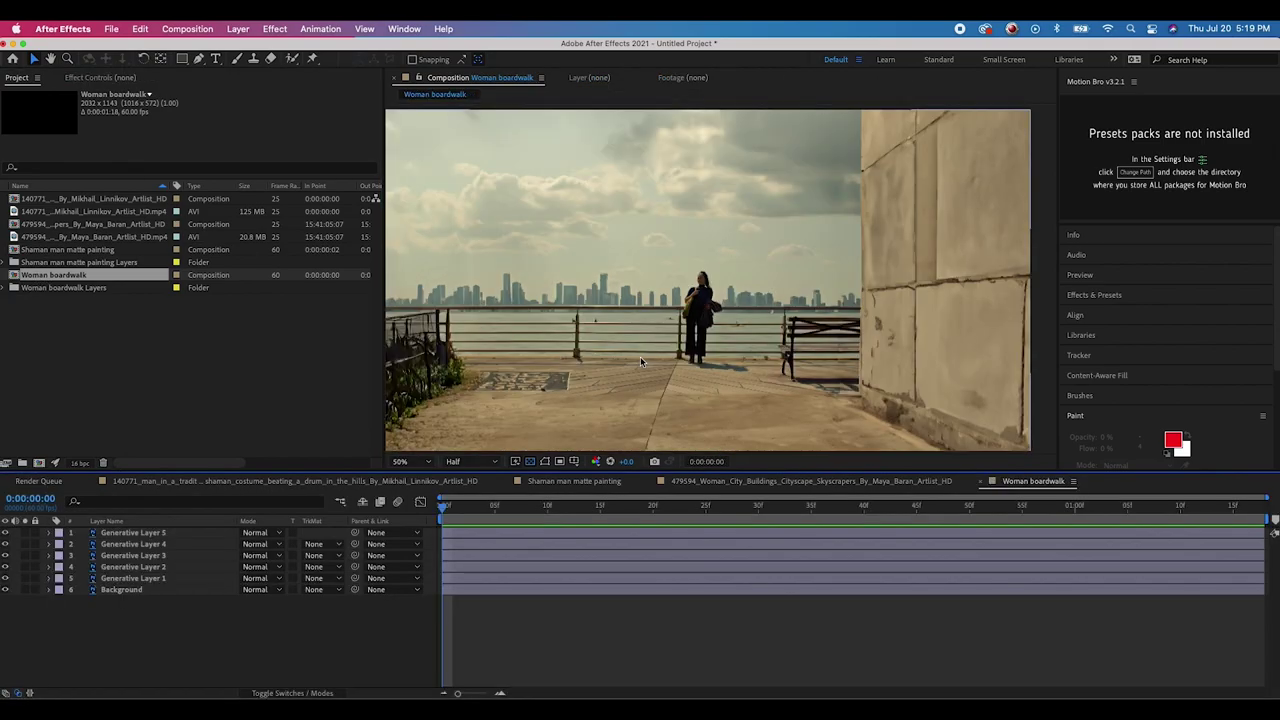
pyautogui.click(677, 512)
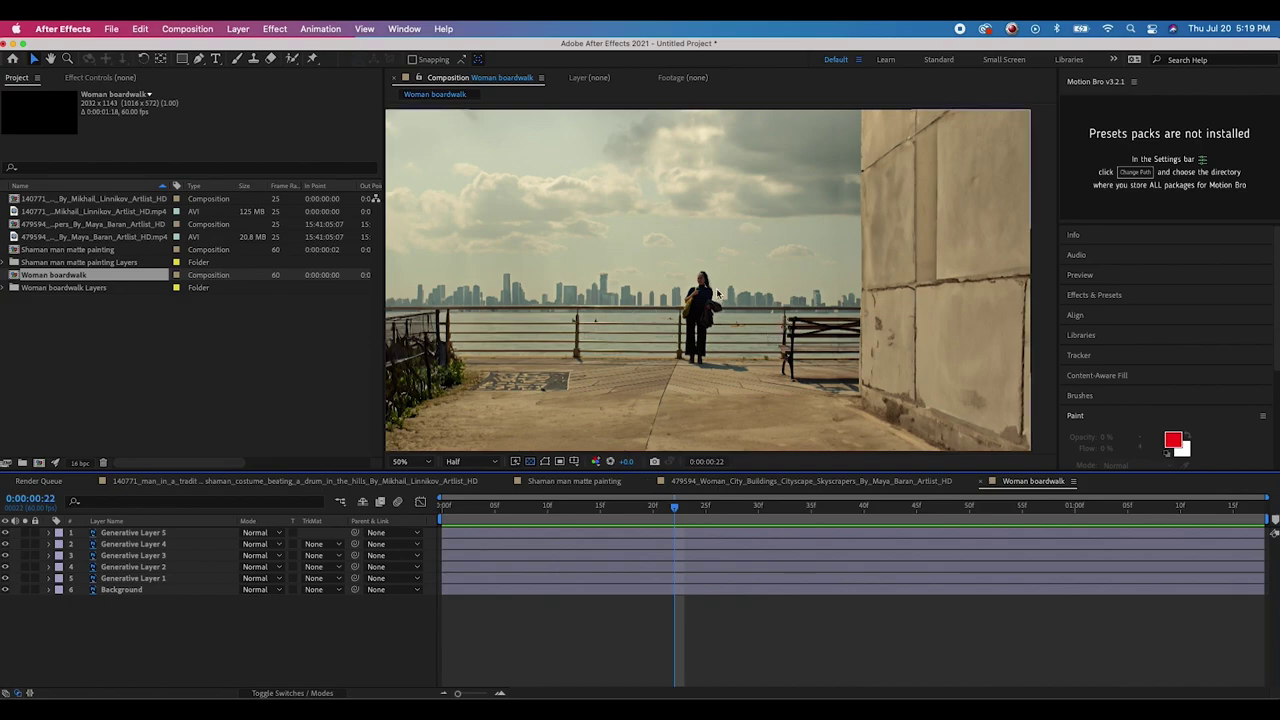
pyautogui.click(40, 237)
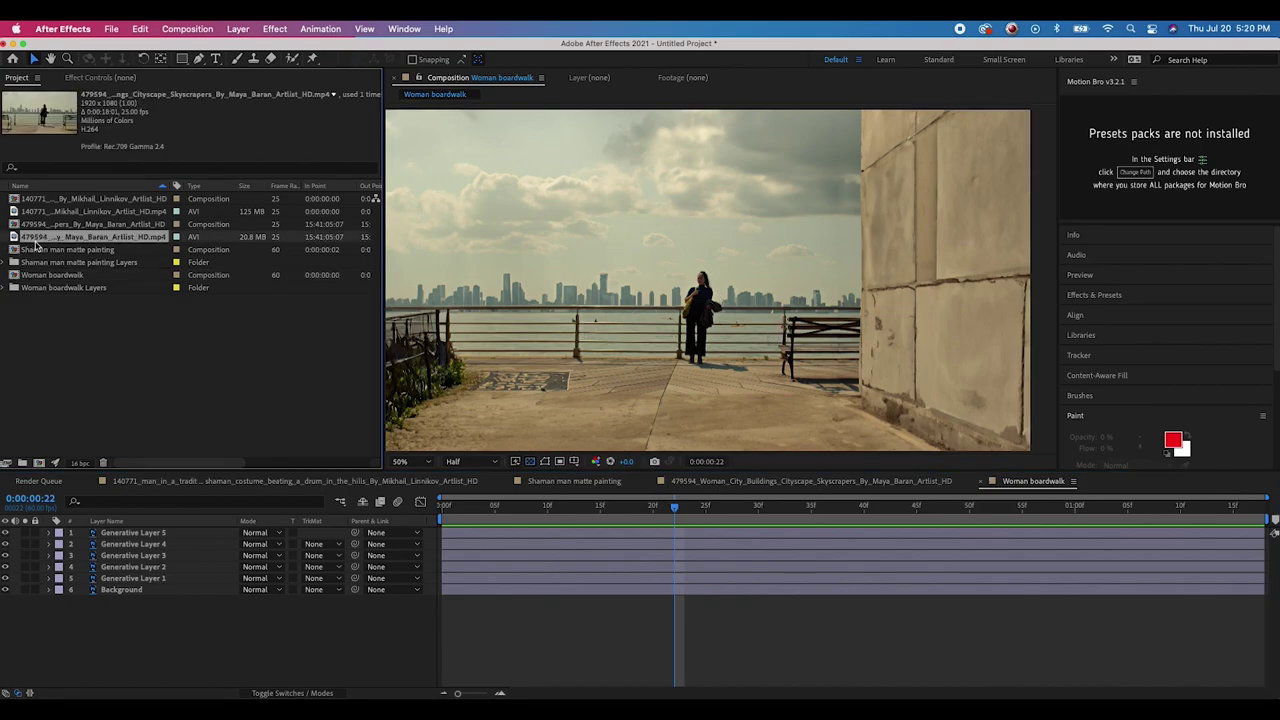
pyautogui.moveTo(40, 240); pyautogui.dragTo(110, 532)
# - Align the footage with the extended still at temporary 59% opacity, using 49.7% scale and position 988, 589.5, and restore its opacity to 100%
pyautogui.click(62, 545)
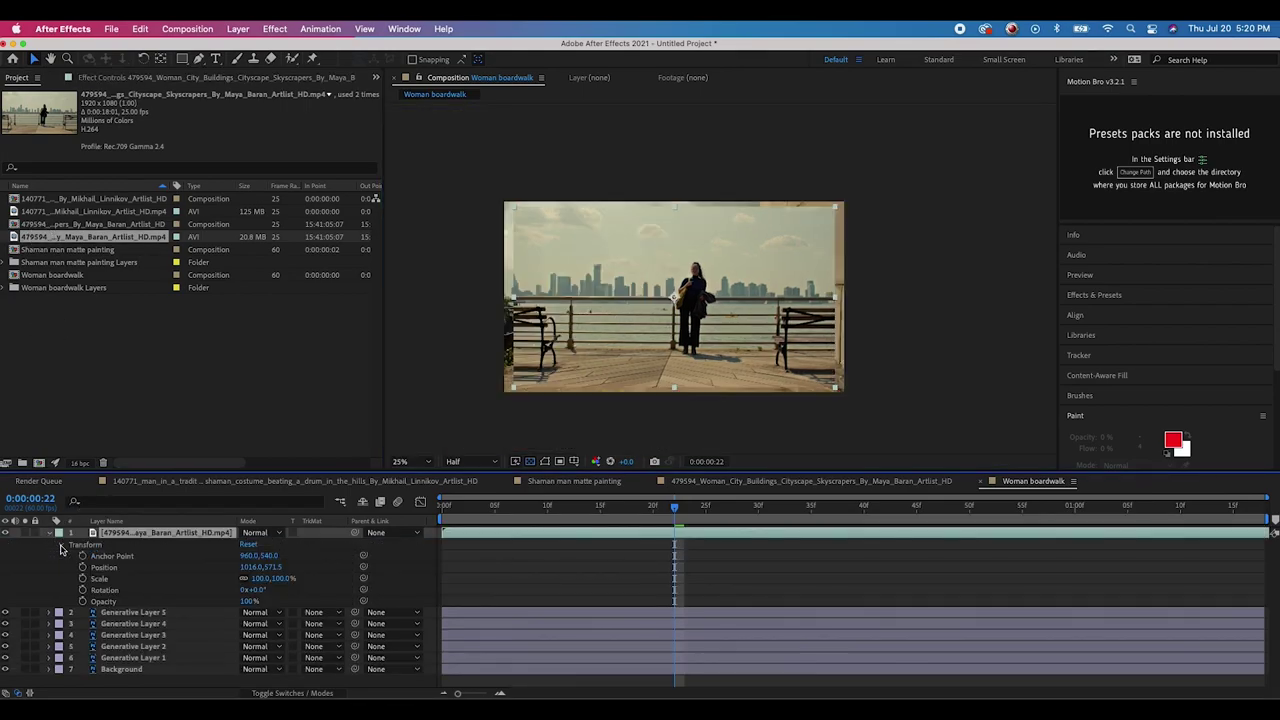
pyautogui.moveTo(245, 601); pyautogui.dragTo(220, 604)
pyautogui.moveTo(835, 207); pyautogui.dragTo(765, 239)
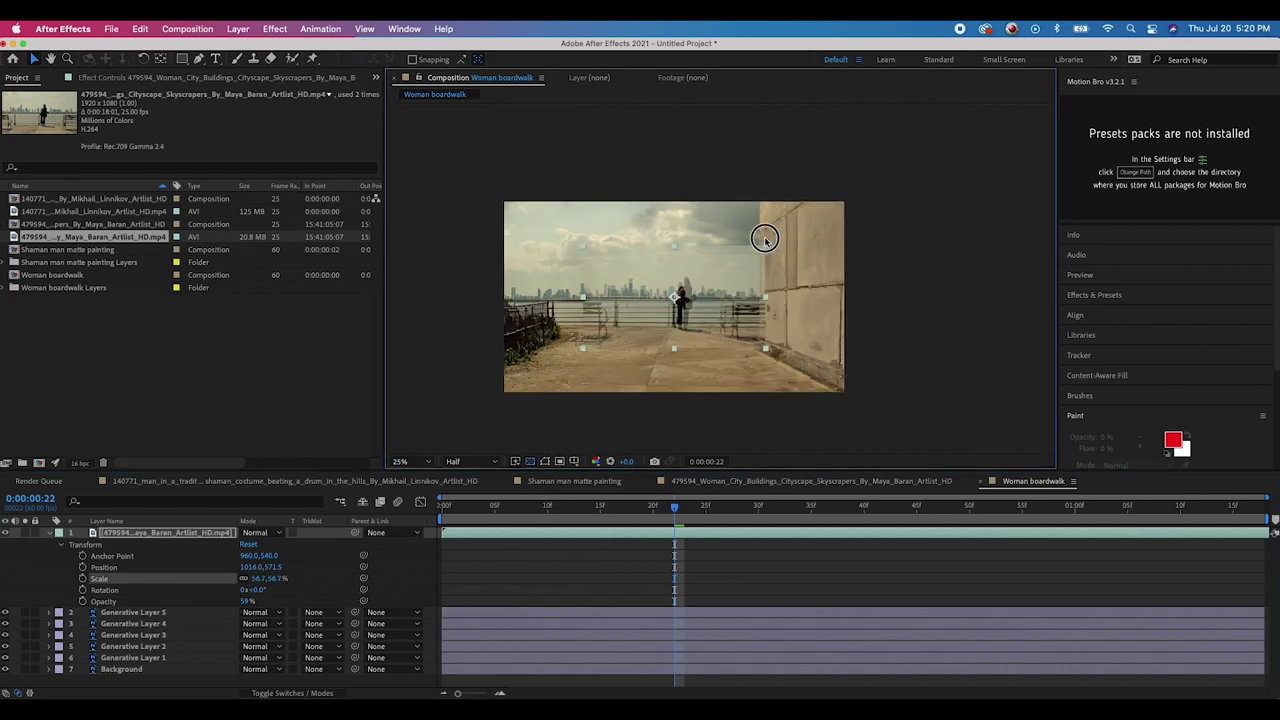
pyautogui.scroll(2, 688, 293)
pyautogui.moveTo(473, 196); pyautogui.dragTo(486, 229)
pyautogui.moveTo(696, 328); pyautogui.dragTo(686, 334)
pyautogui.moveTo(243, 605); pyautogui.dragTo(606, 578)
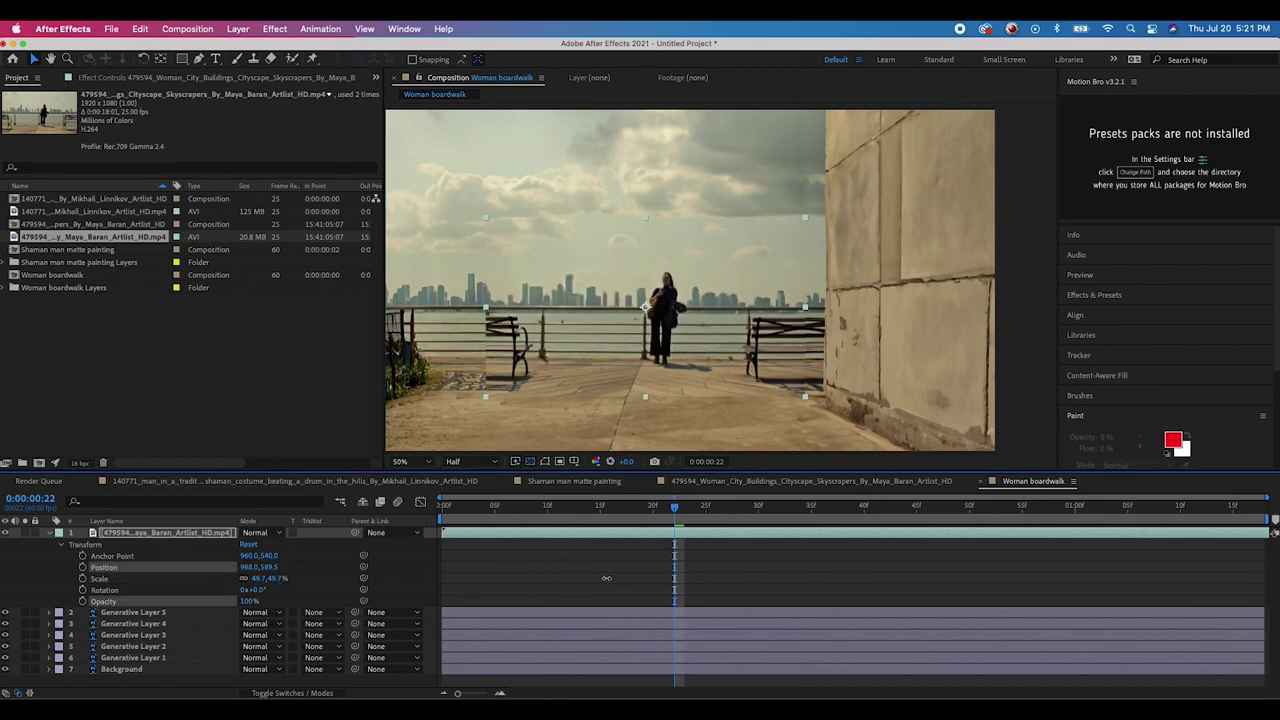
# - Draw a closed, curved mask around the woman and nearby railing on the footage layer and set its feather to 30 pixels
pyautogui.press('g')
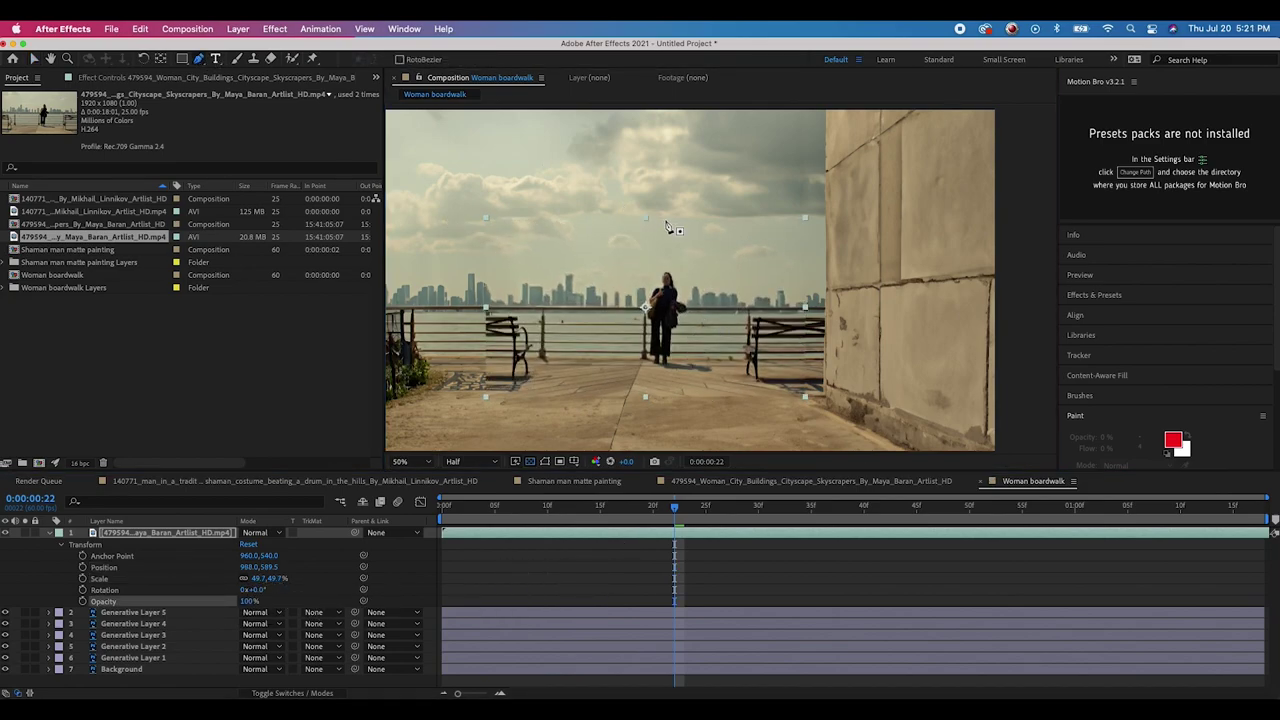
pyautogui.click(657, 233)
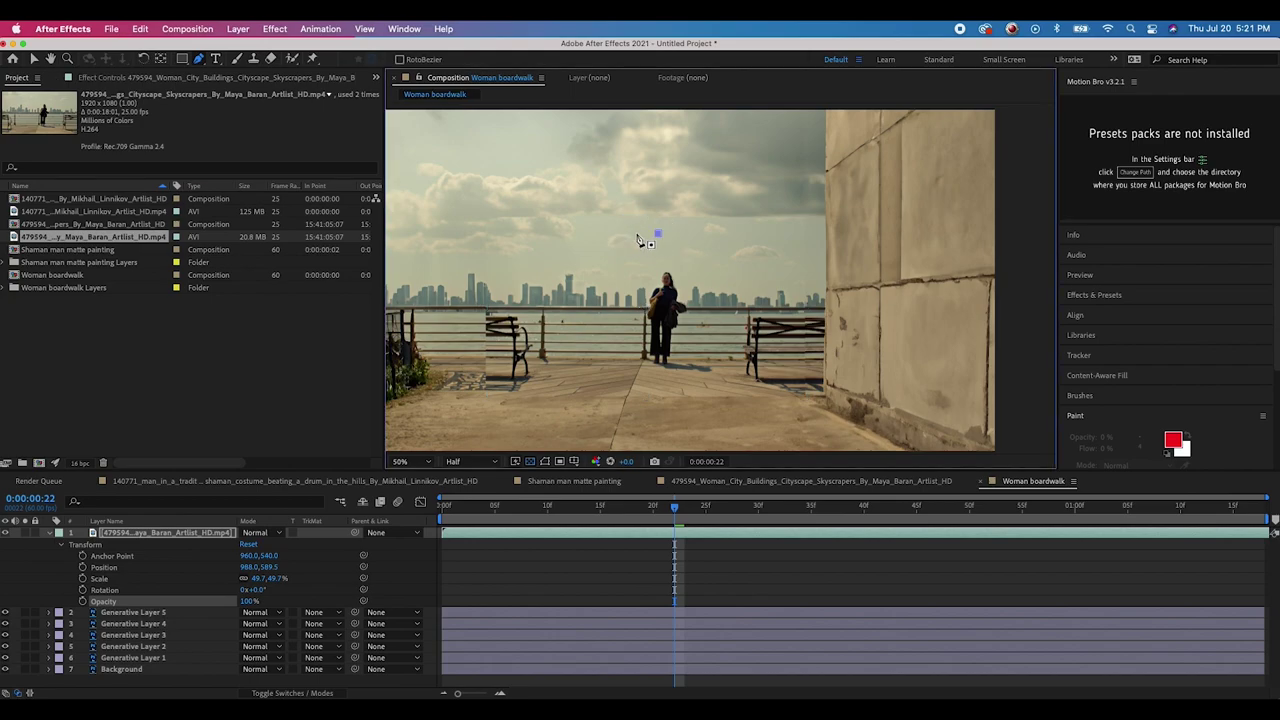
pyautogui.click(563, 238)
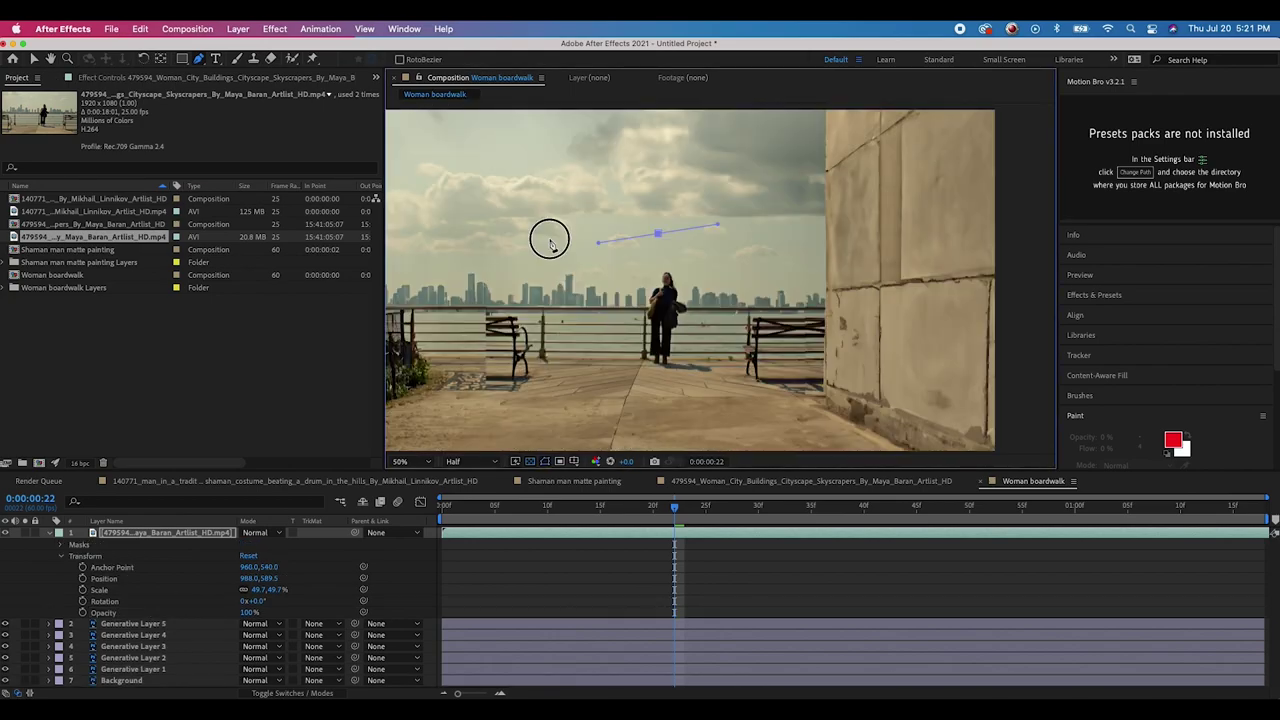
pyautogui.click(535, 327)
pyautogui.click(716, 370)
pyautogui.click(721, 262)
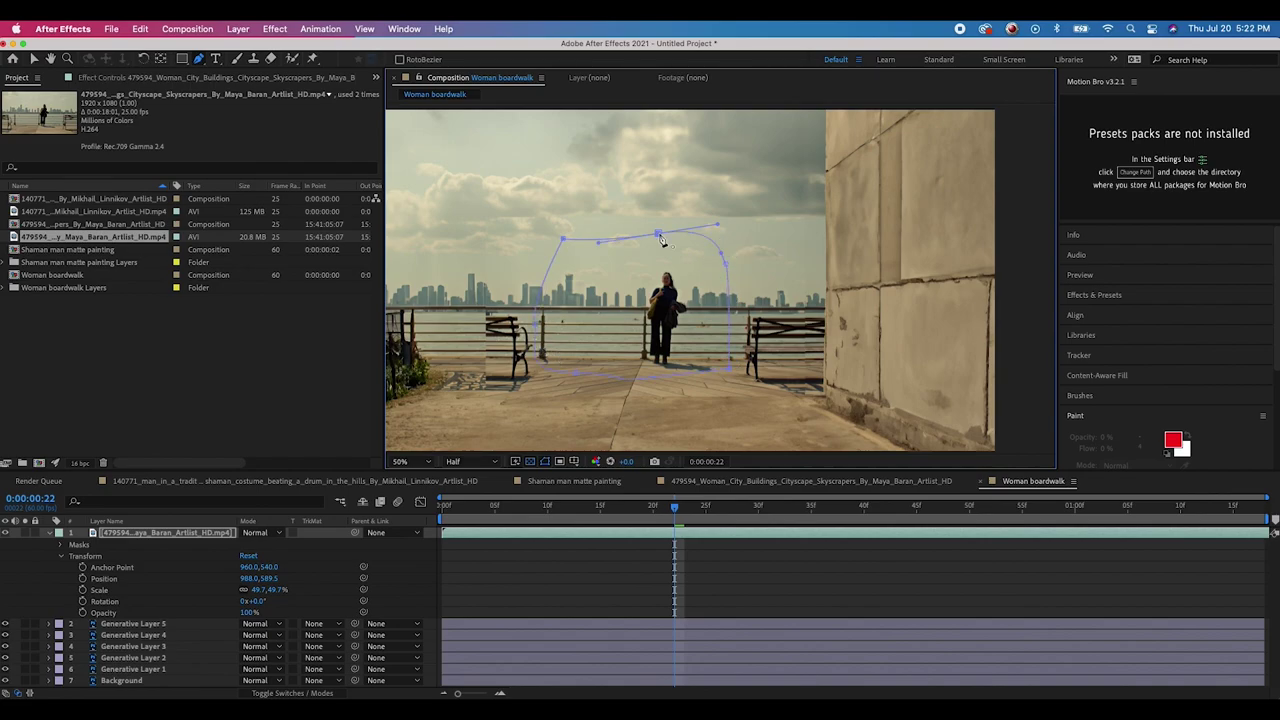
pyautogui.click(61, 546)
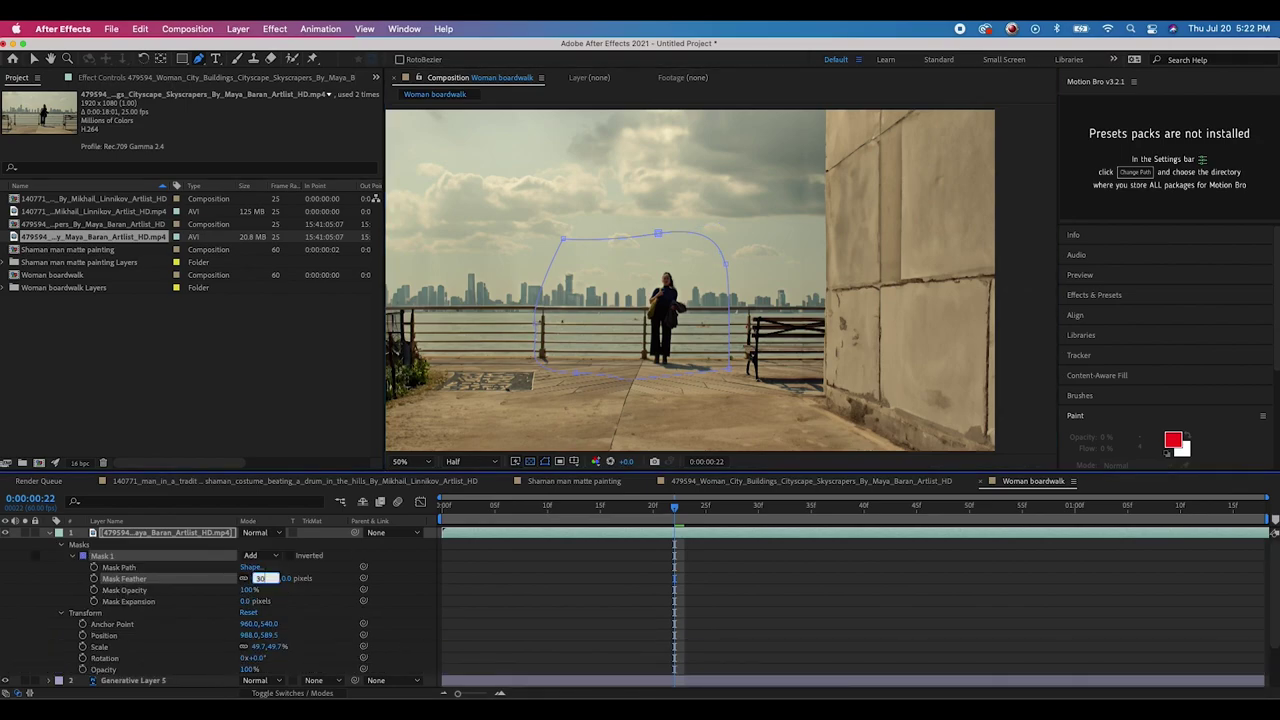
pyautogui.press('Return')
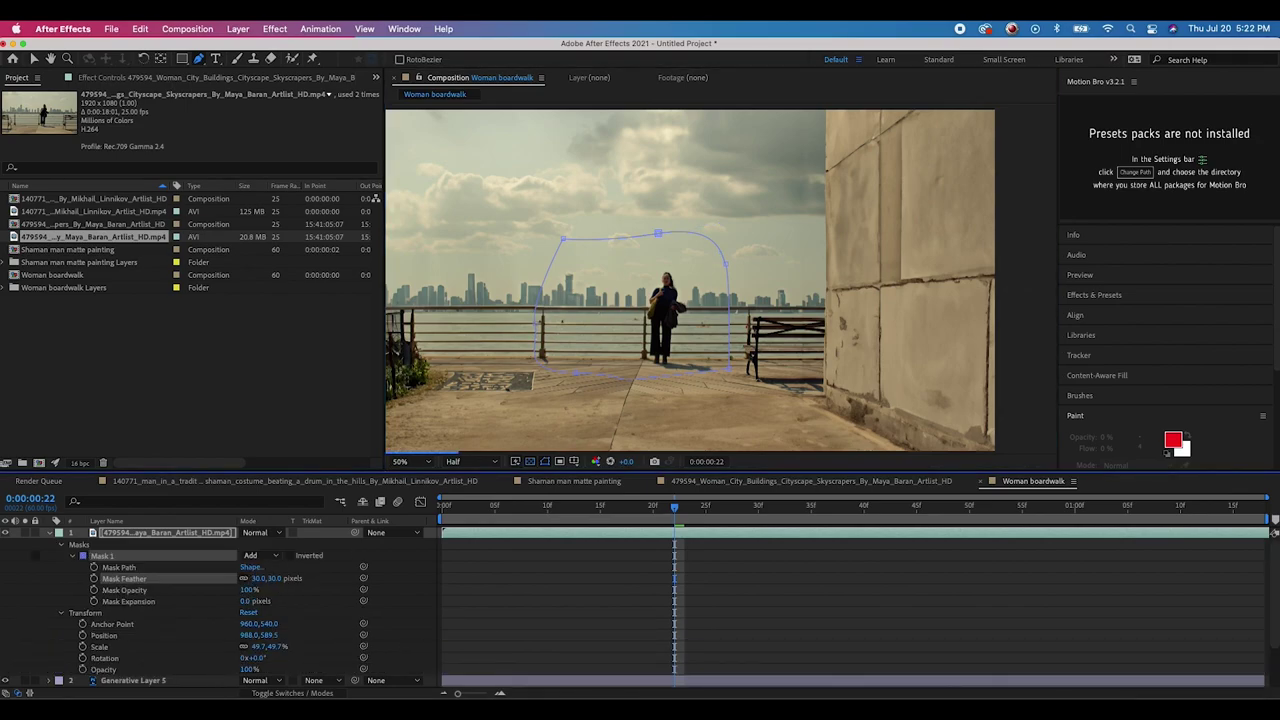